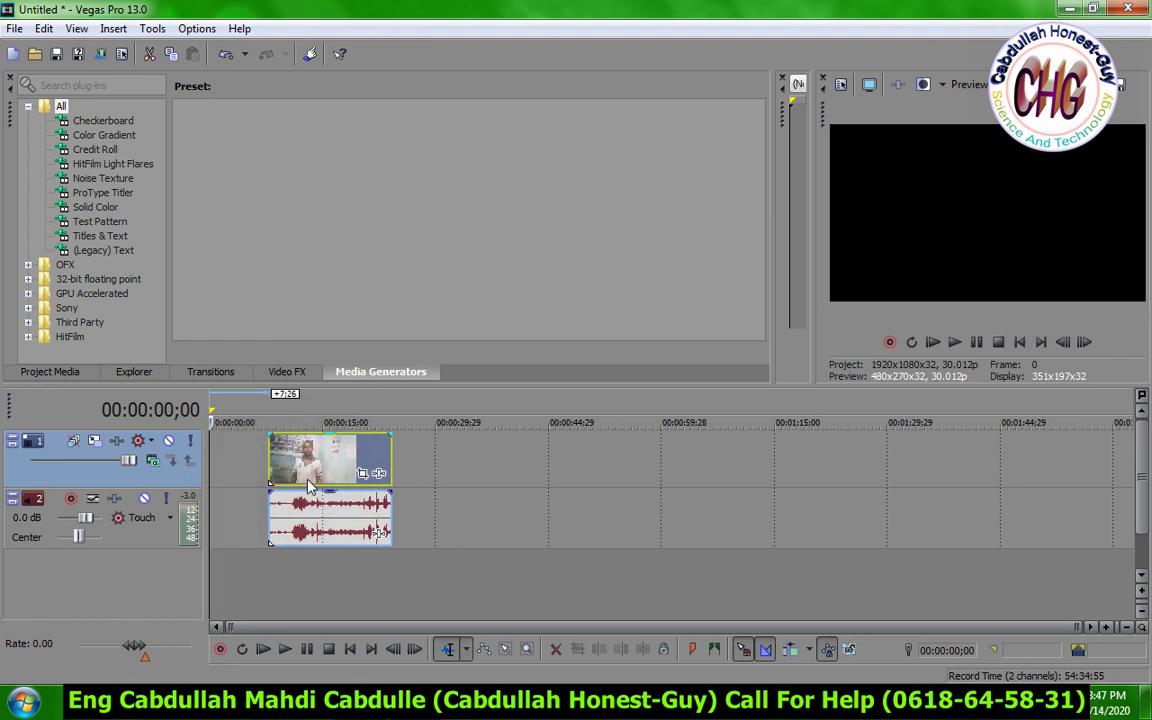
Slide the video clip with its audio along the timeline until it starts at about 6 seconds.
left_click_drag(333, 463, 281, 470)
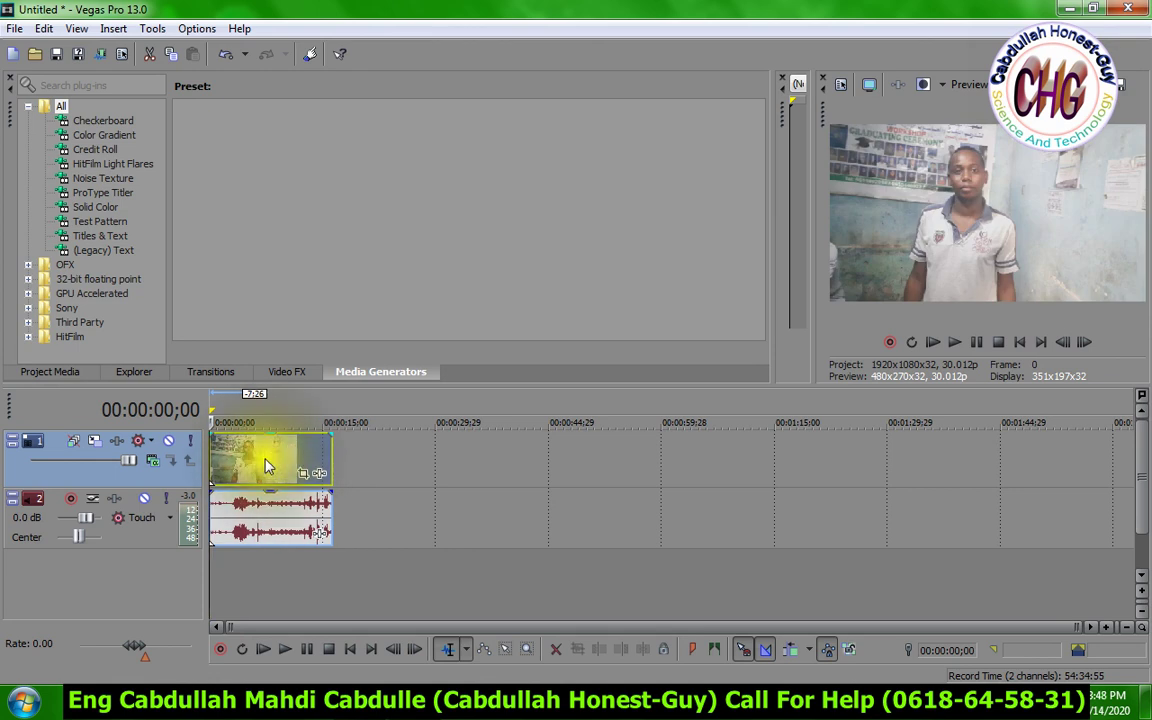
left_click_drag(265, 458, 301, 481)
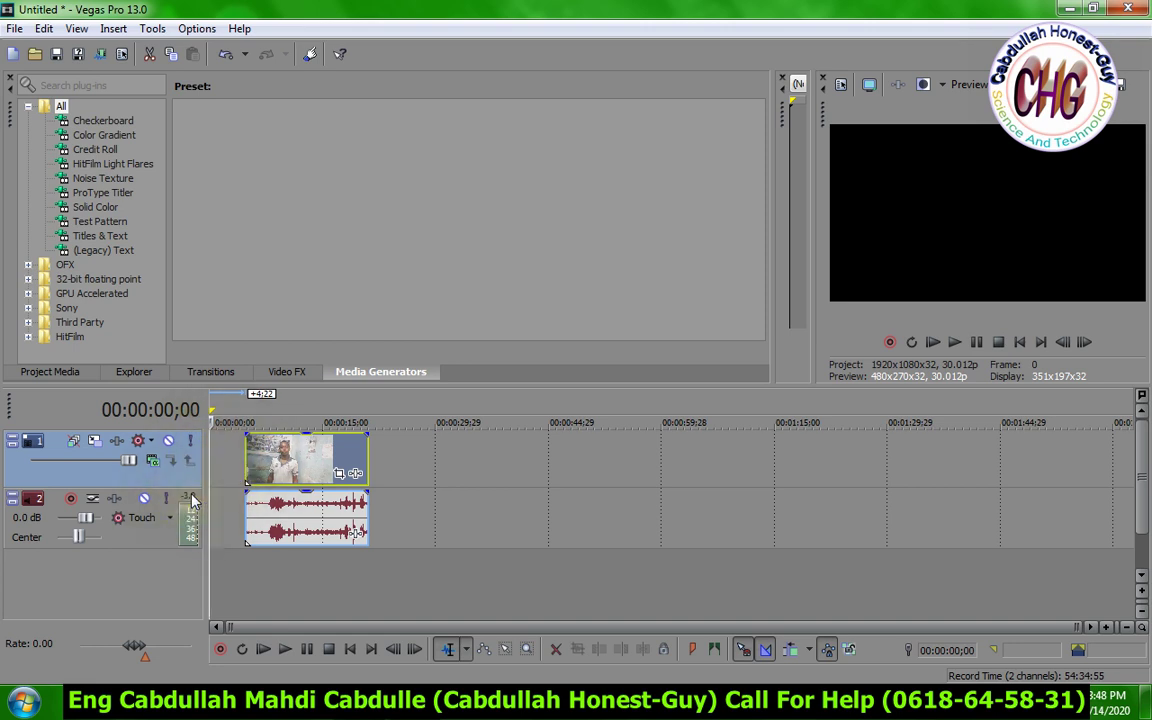
mouse_move(297, 461)
left_mouse_down()
mouse_move(253, 459)
mouse_move(306, 459)
left_mouse_up()
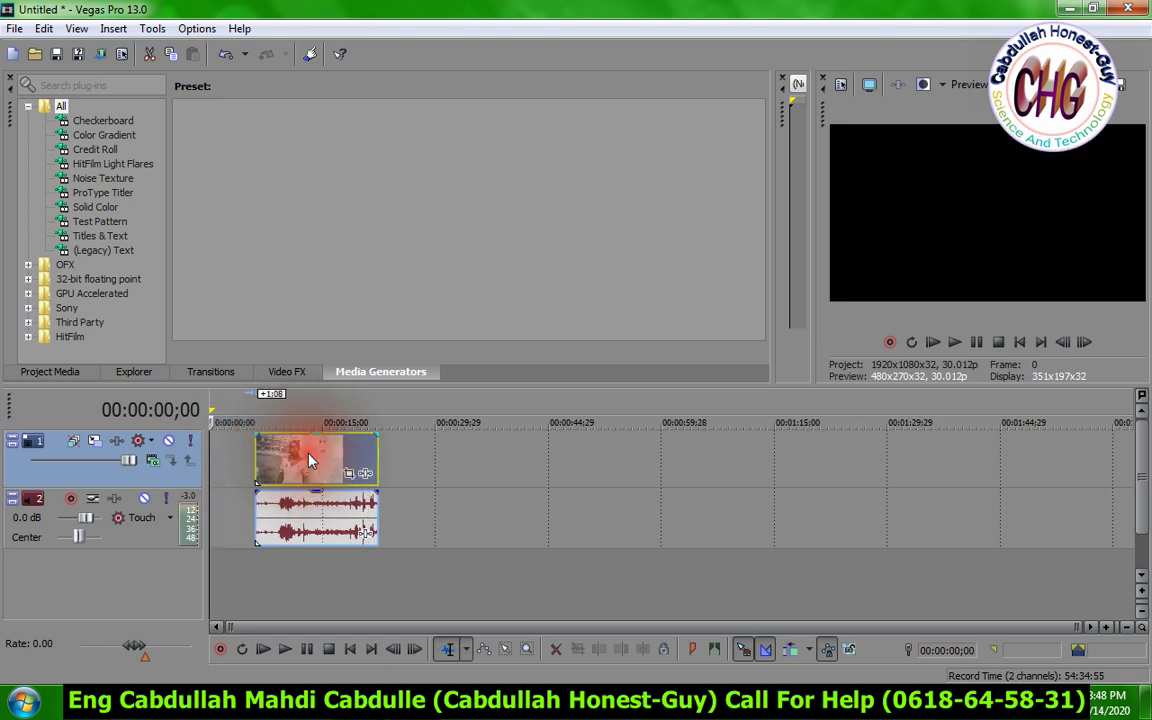
left_click(364, 463)
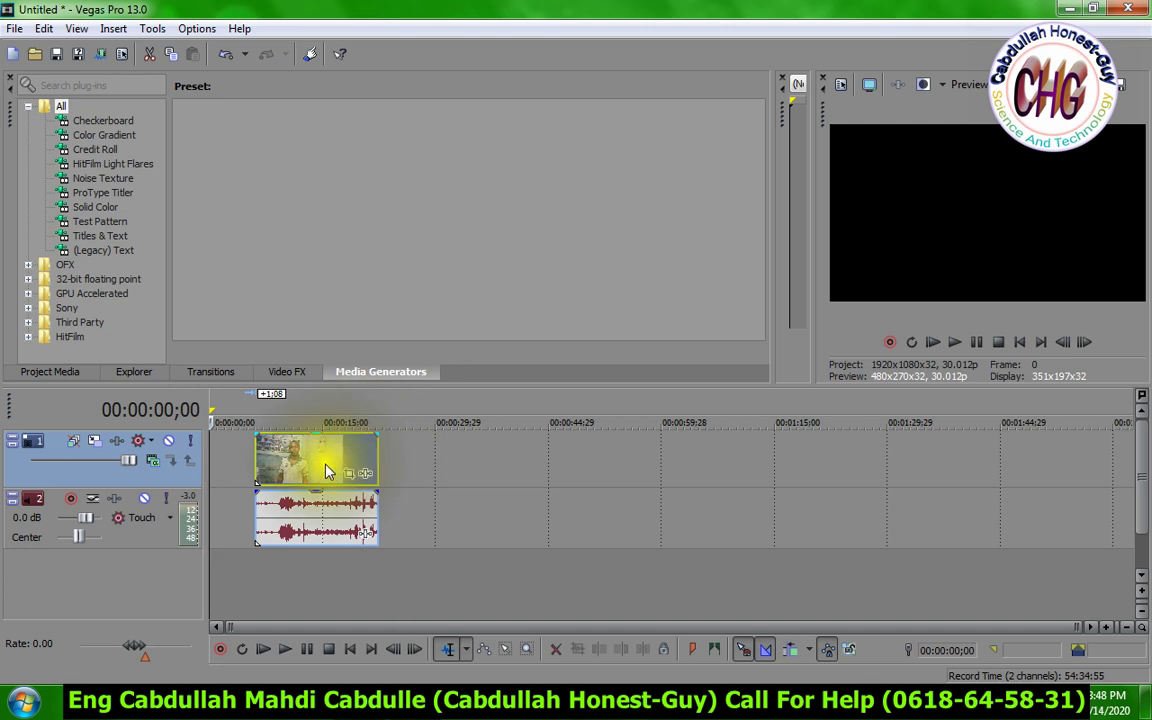
Time-stretch the clip's end by about 29;21 to slow it down, and preview it from 00:00:15;12.
left_click(325, 460)
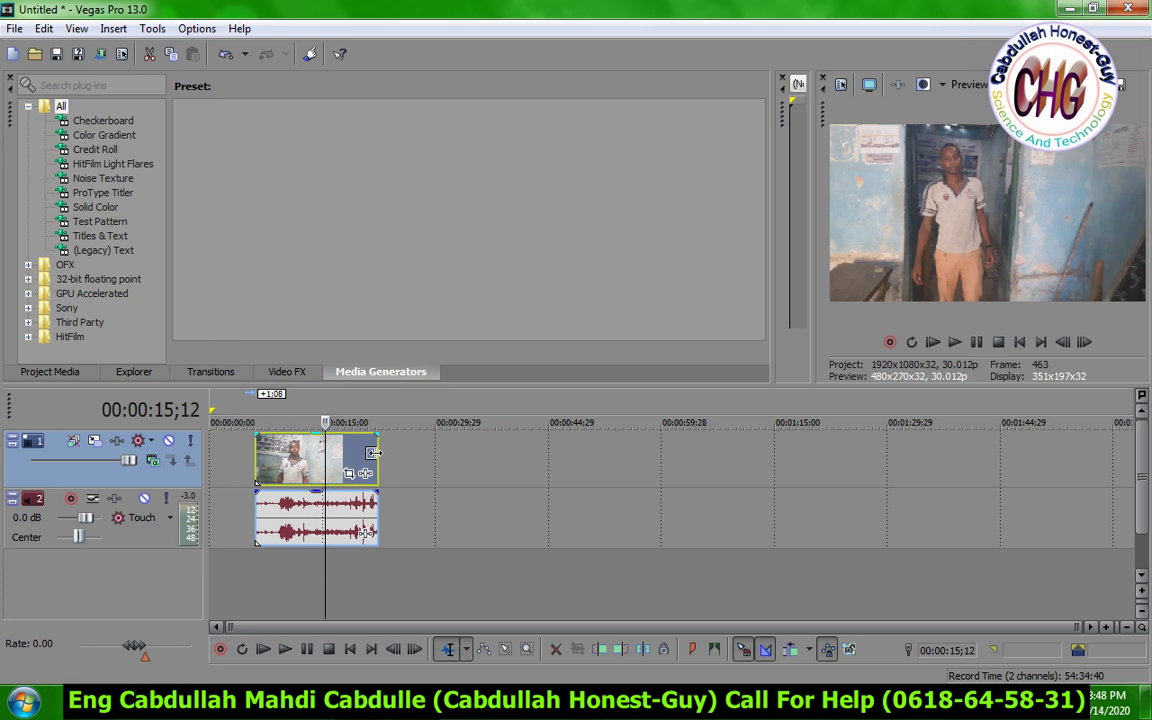
left_click(373, 452)
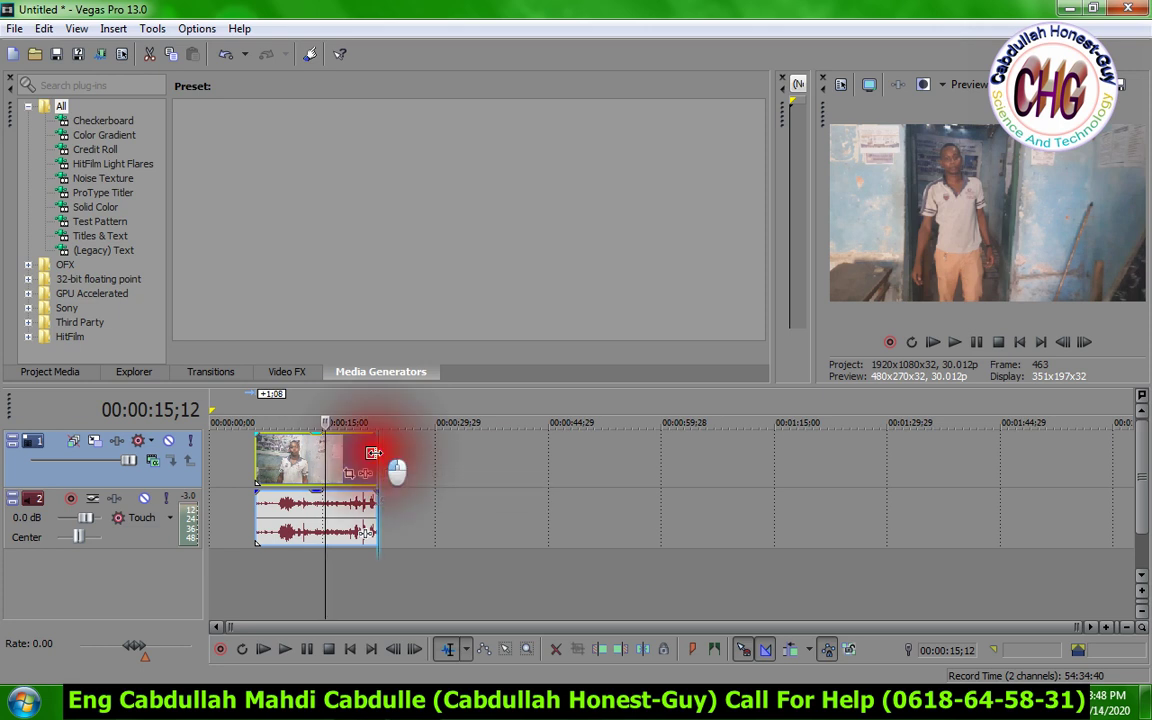
left_click(373, 452)
left_click_drag(373, 452, 600, 440)
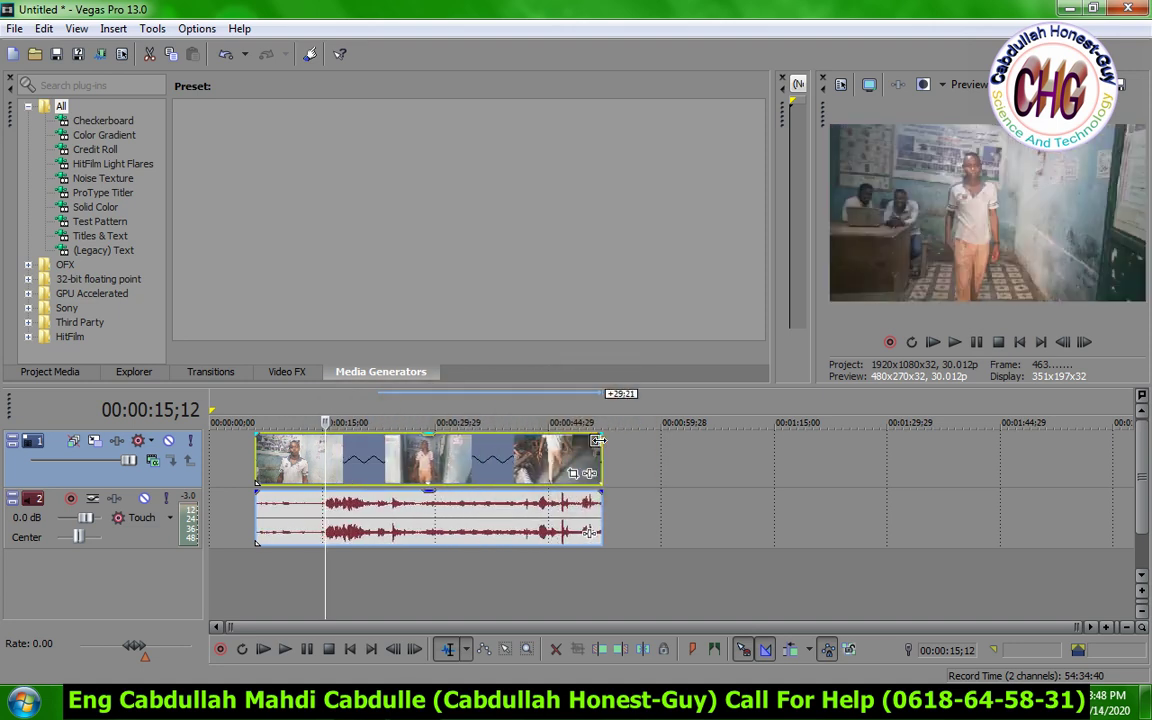
key("space")
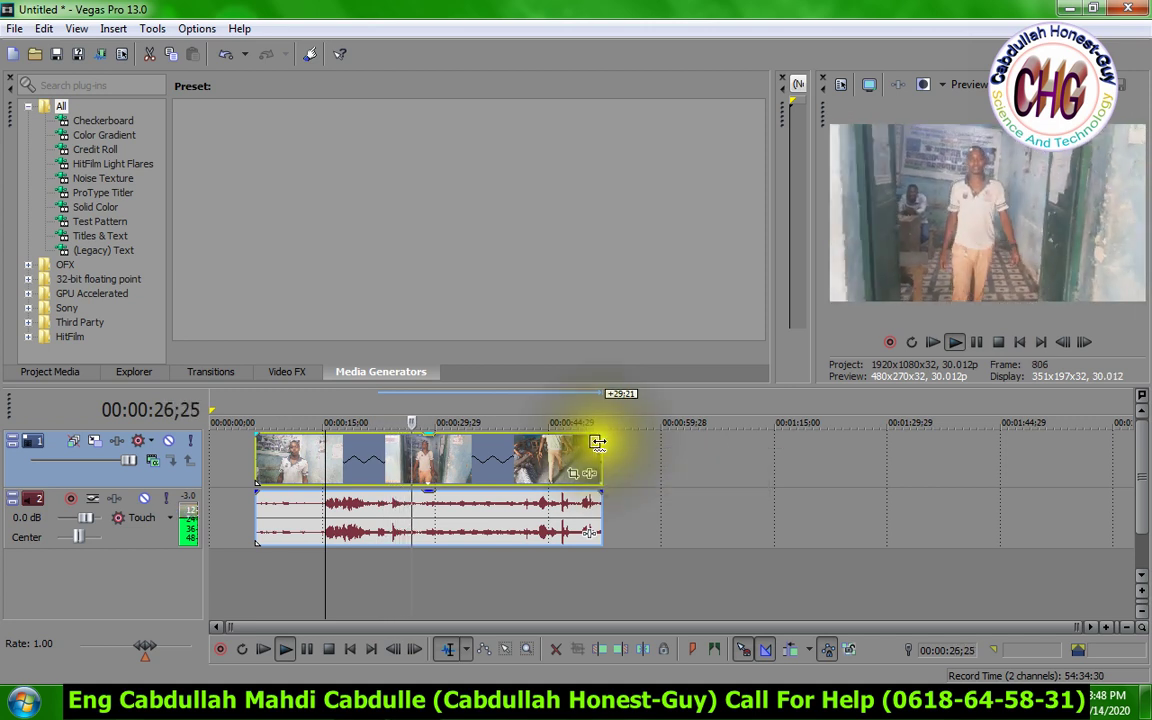
Time-stretch the clip's end by a further 6;23 or so and preview the slower playback.
left_click(599, 442)
left_click_drag(599, 442, 651, 445)
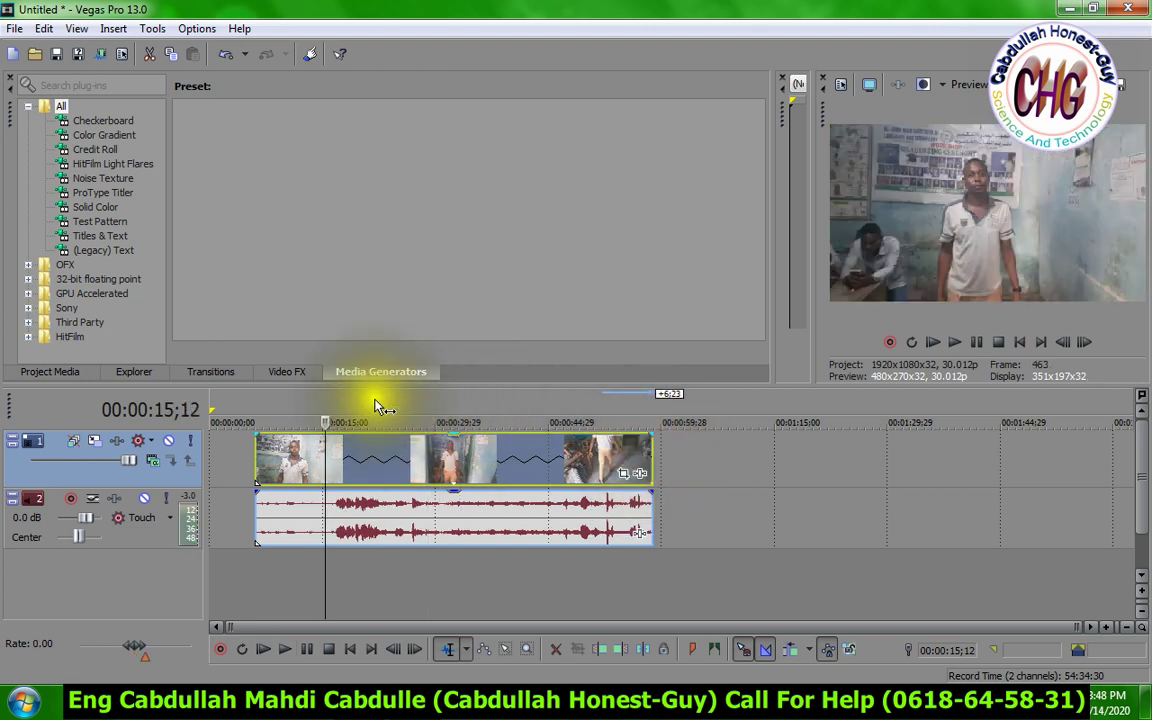
key("space")
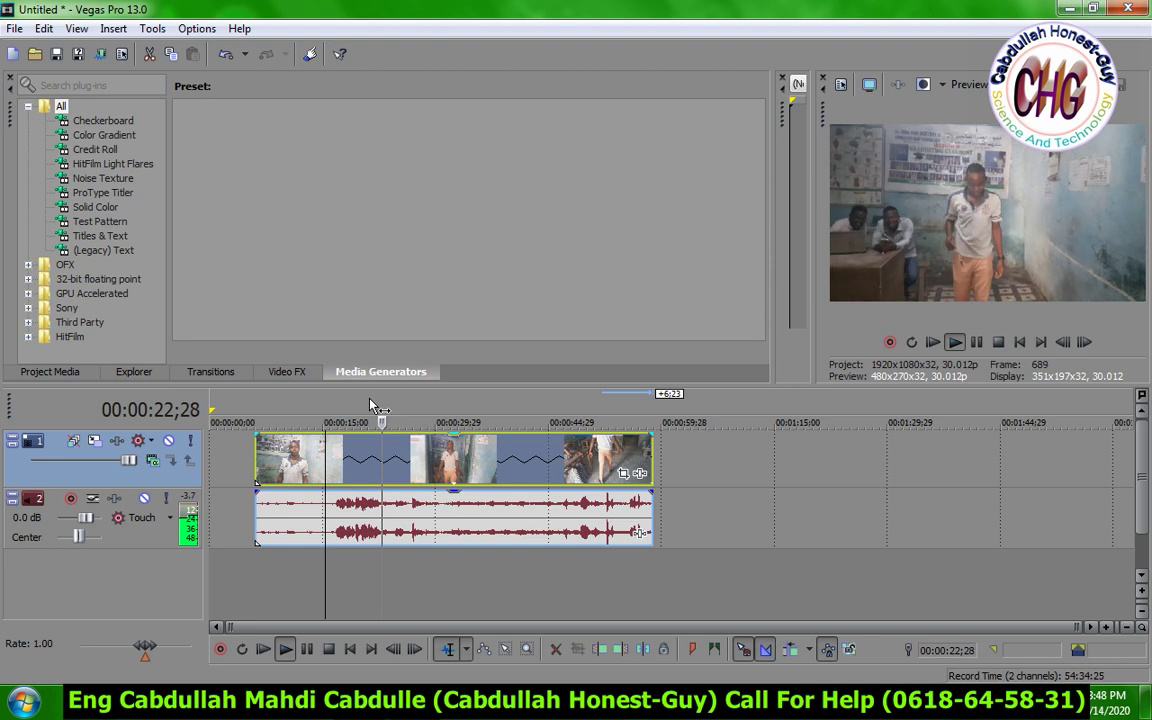
key("space")
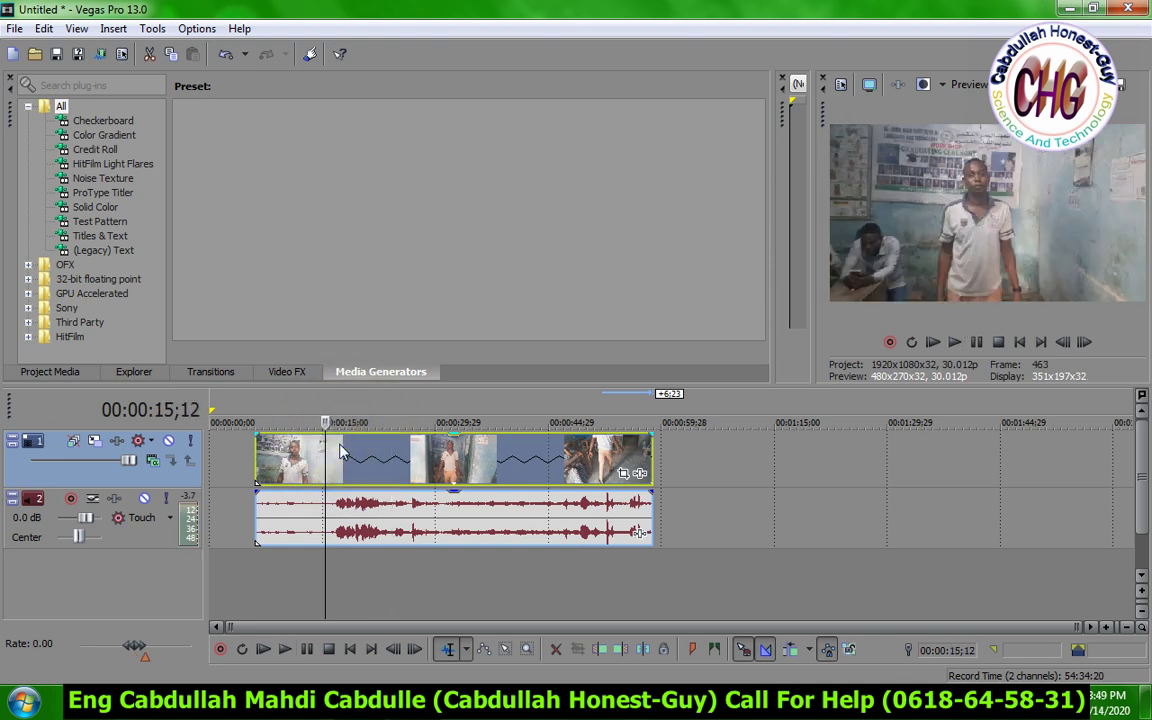
Undo the last time-stretch of the clip.
left_click(364, 525)
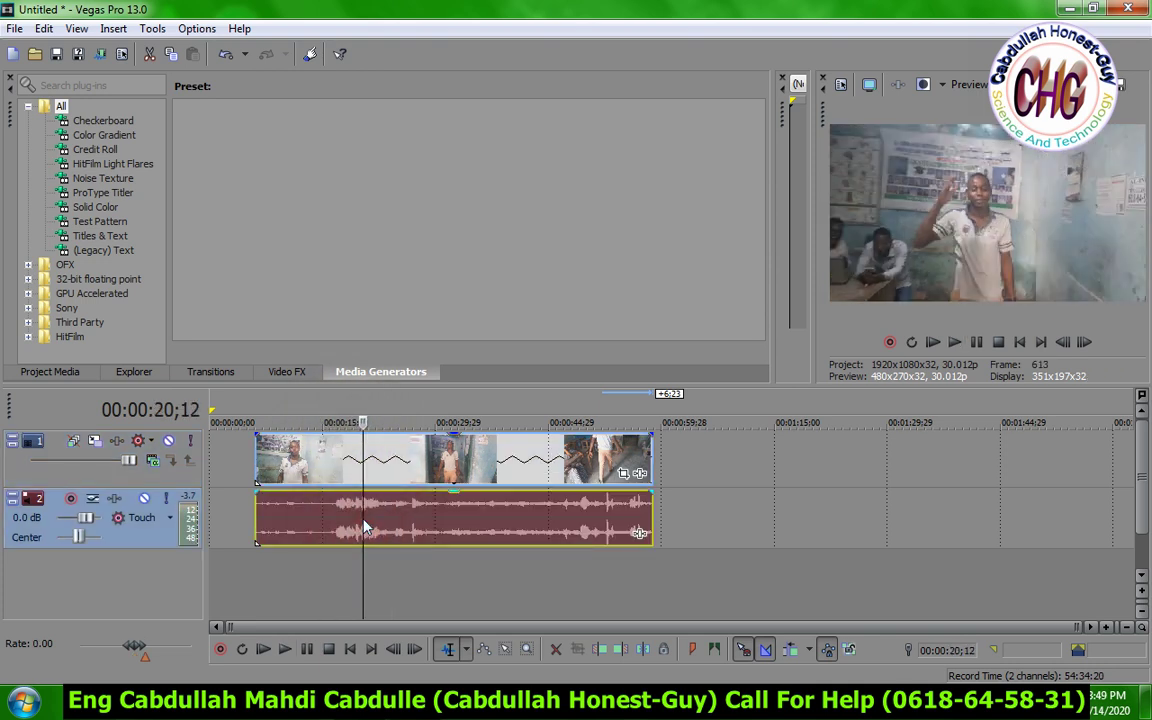
left_click(431, 470)
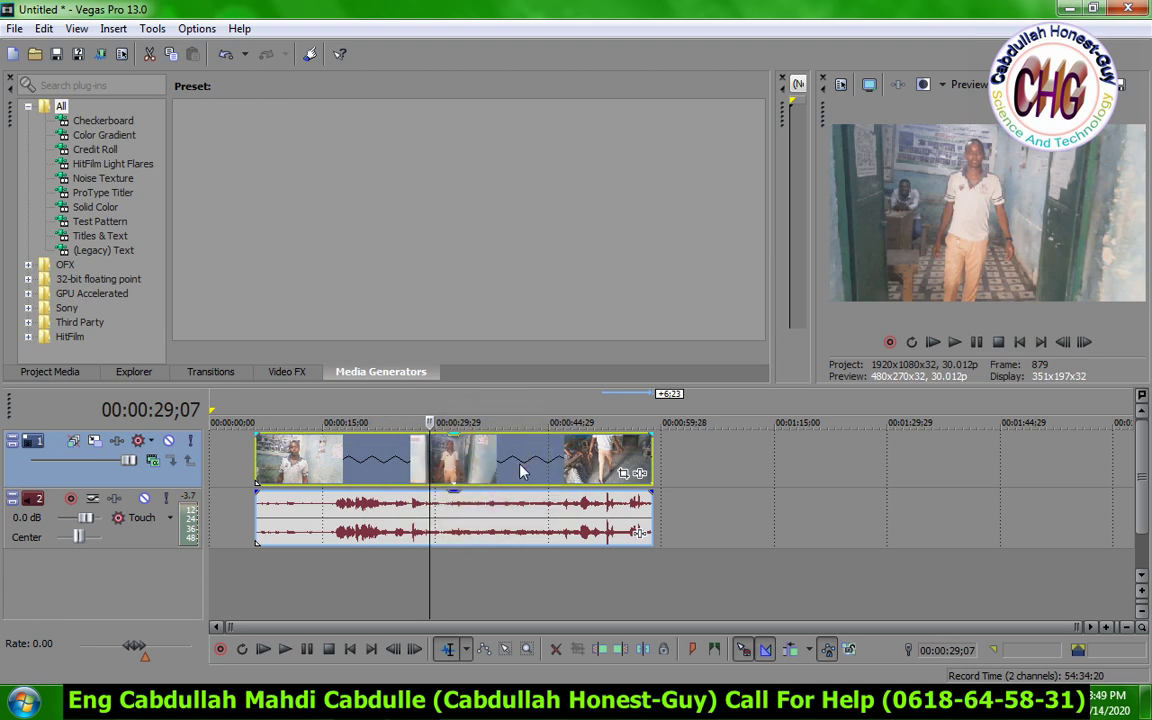
key("ctrl+z")
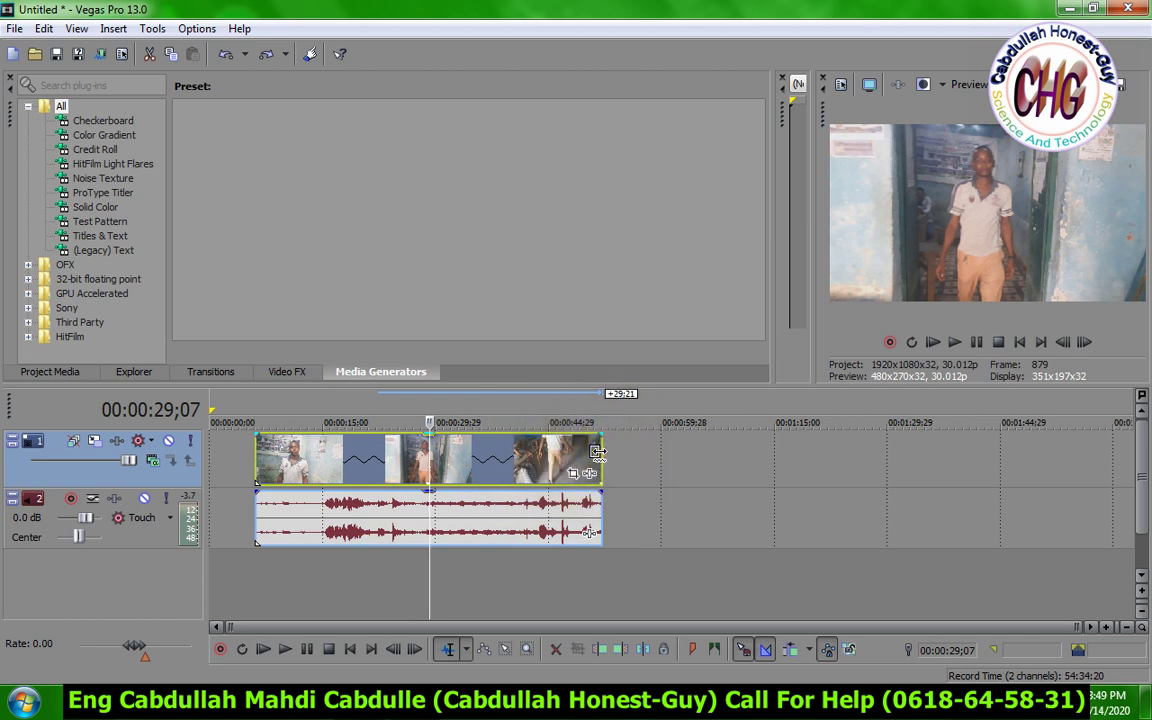
Compress the clip's end by about 32;07 to speed up playback, and preview it from its start.
left_click_drag(597, 452, 352, 472)
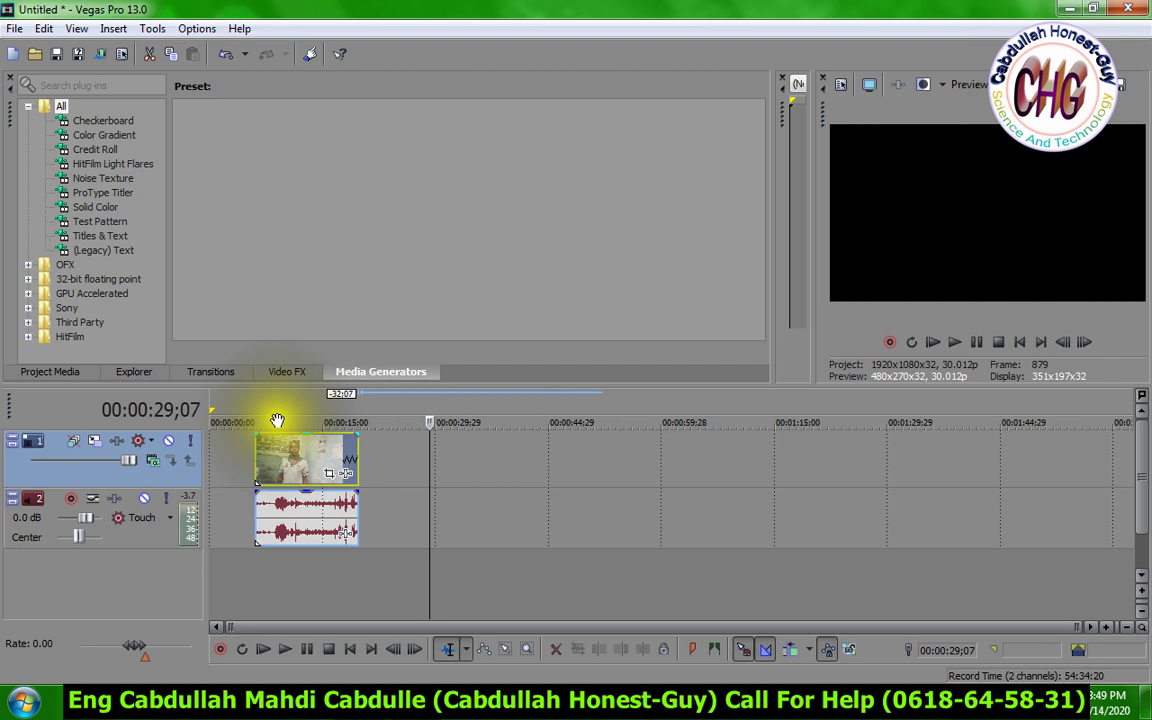
left_click(249, 442)
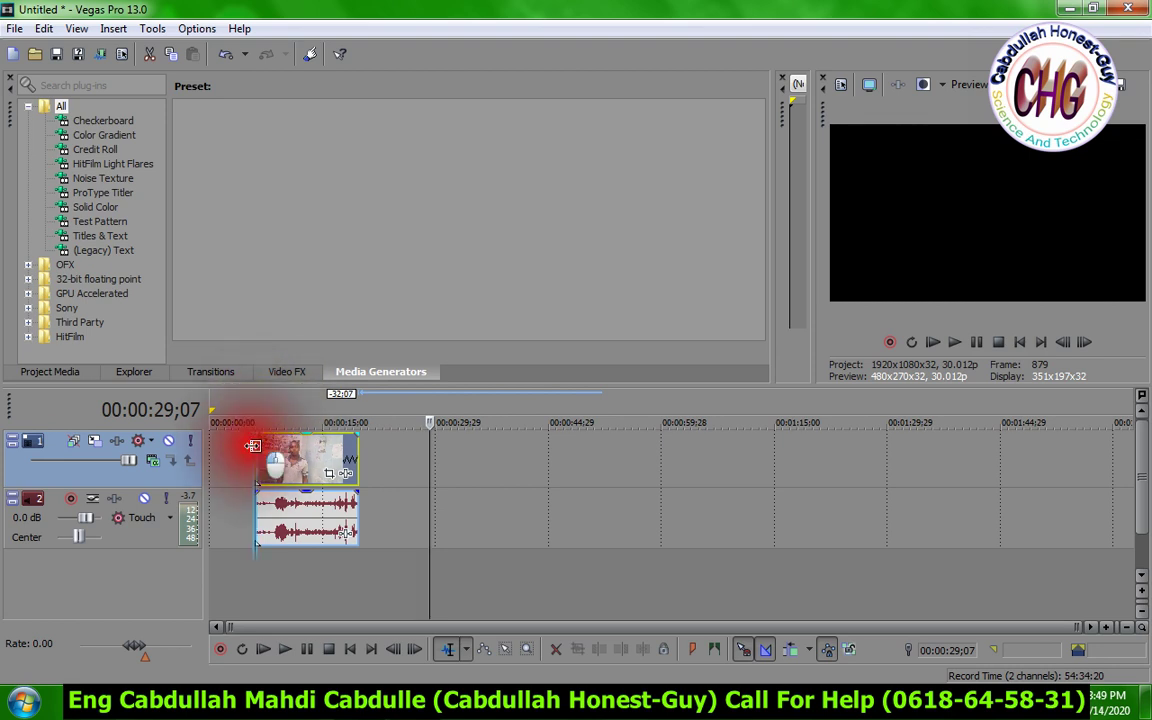
key("space")
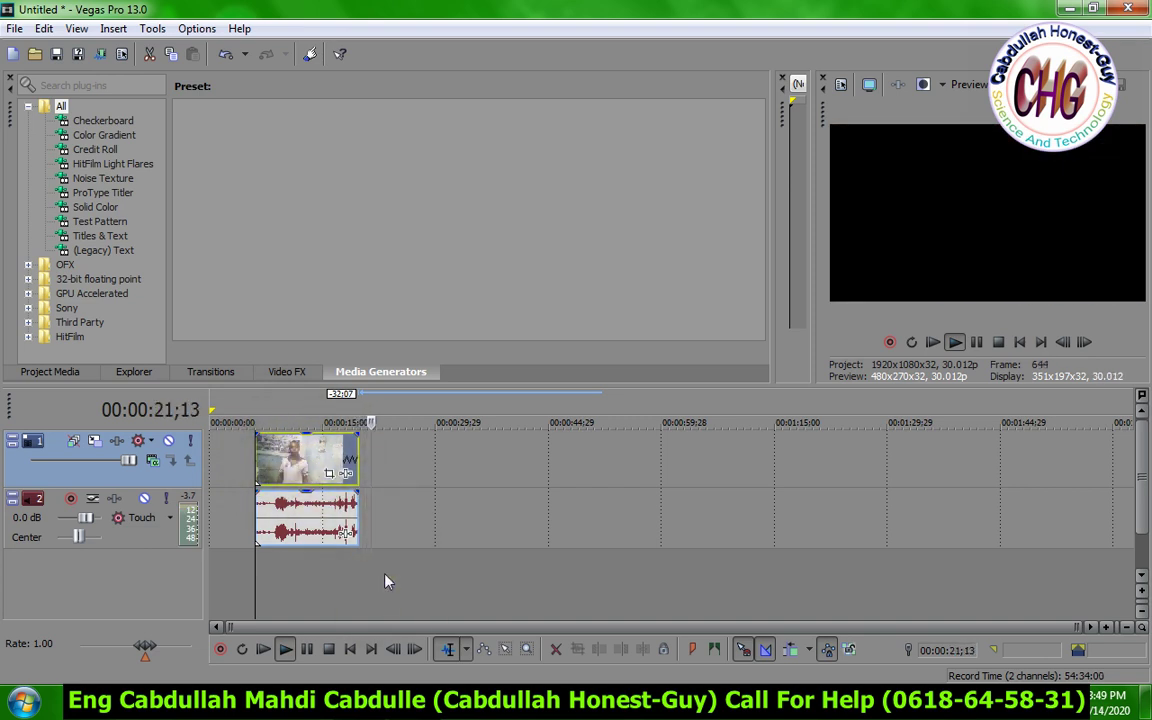
key("space")
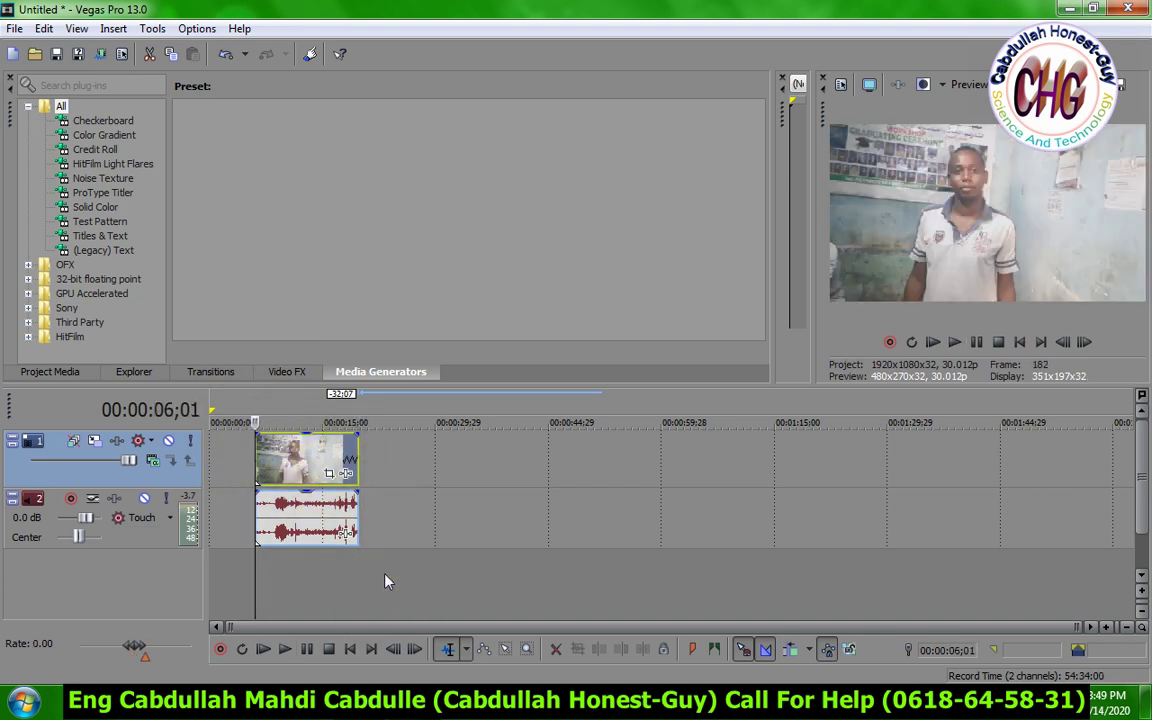
key("space")
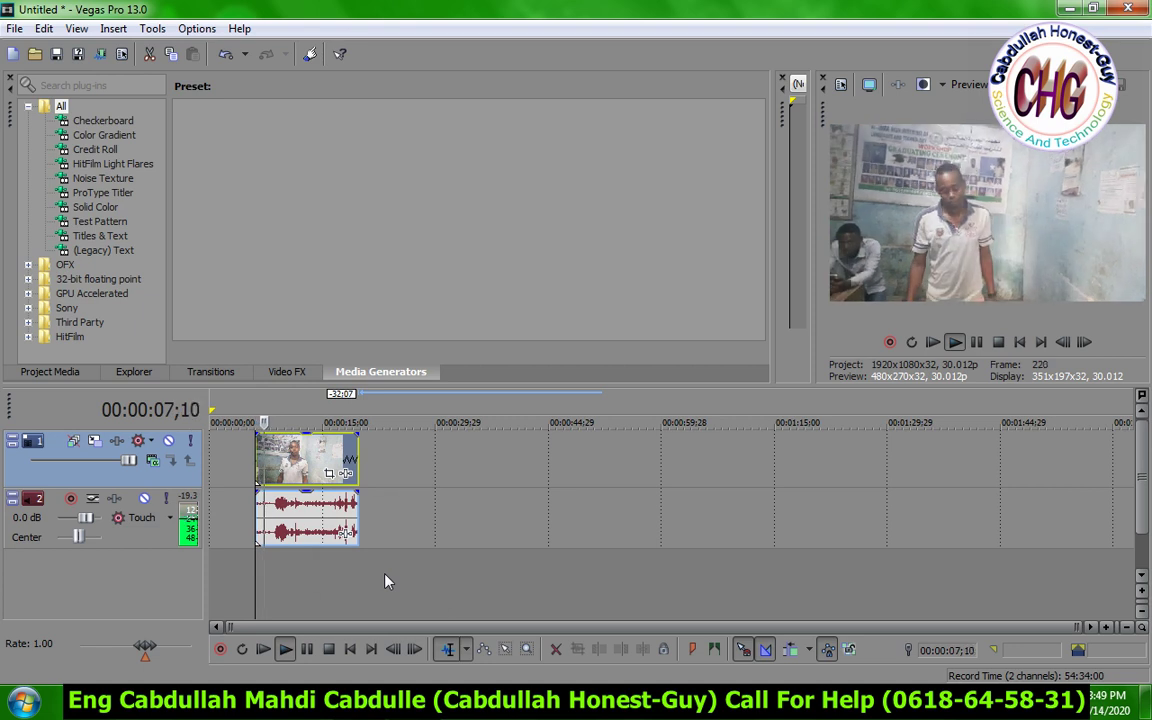
Play through the clip to find the cut point and split video and audio at 00:00:10;05.
left_click(278, 489)
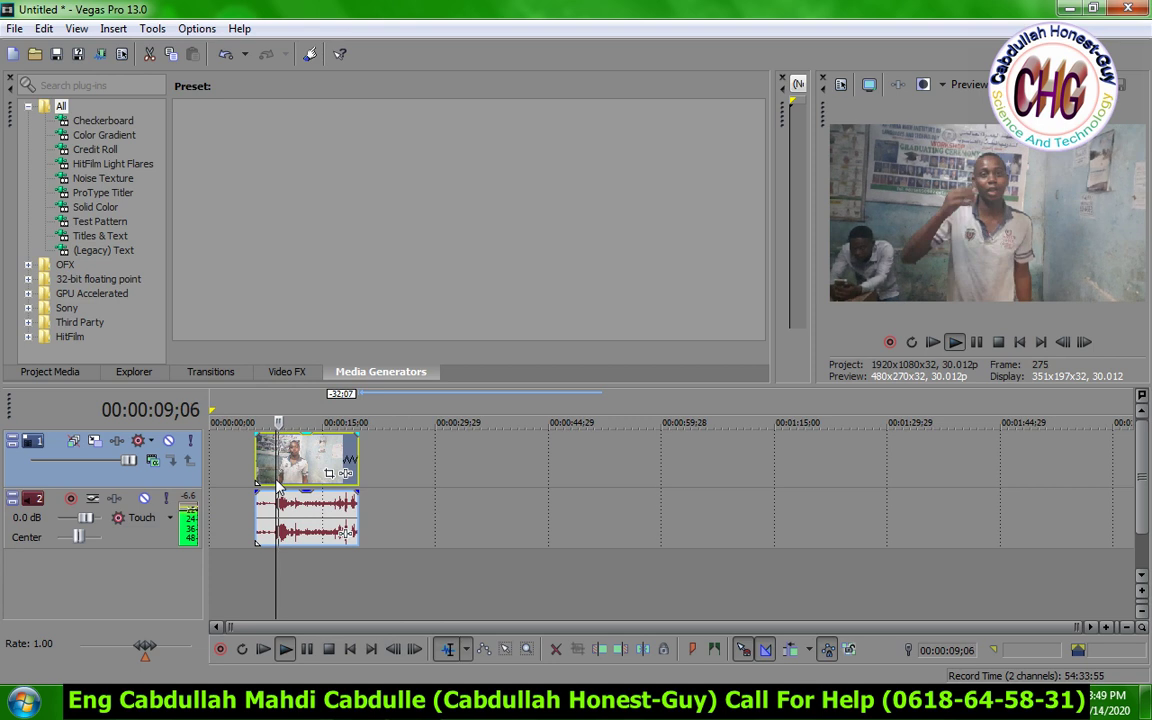
key("space")
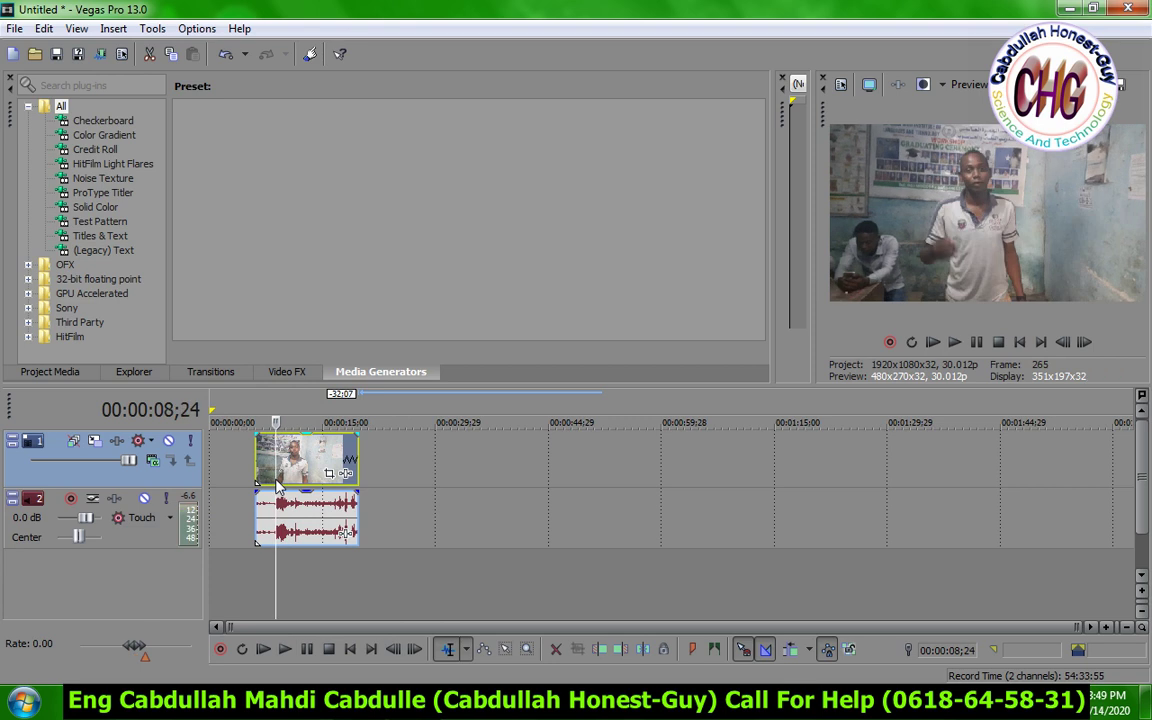
key("space")
key("space")
key("space")
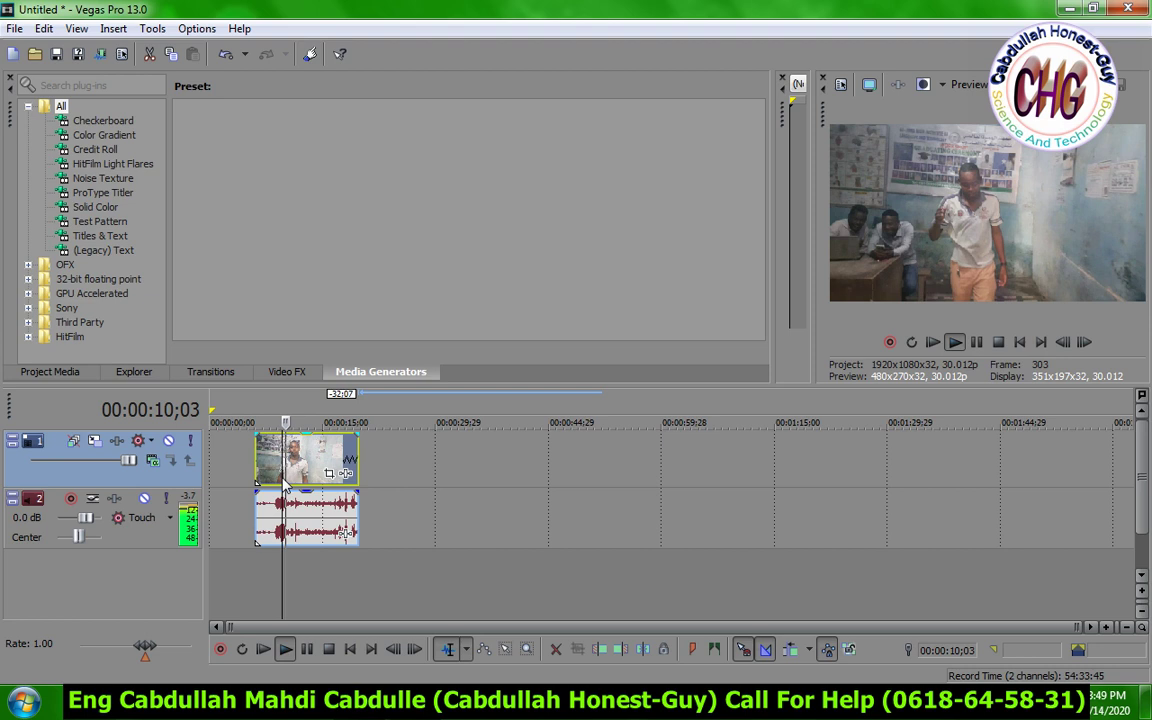
key("space")
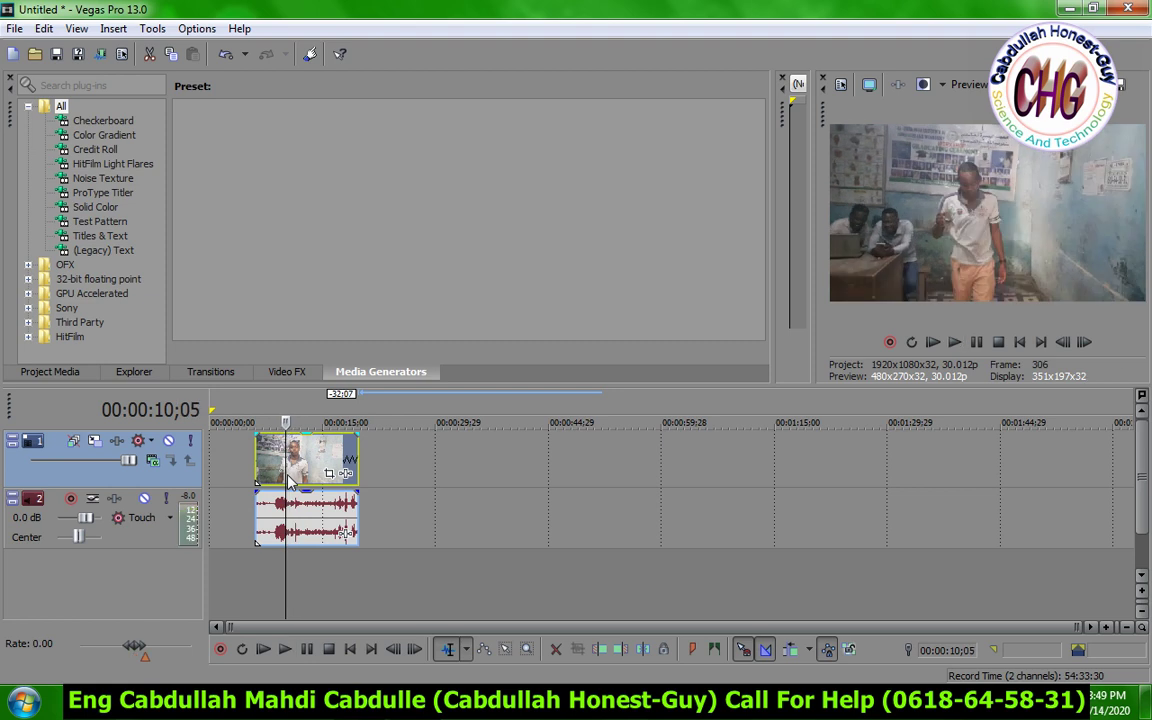
key("s")
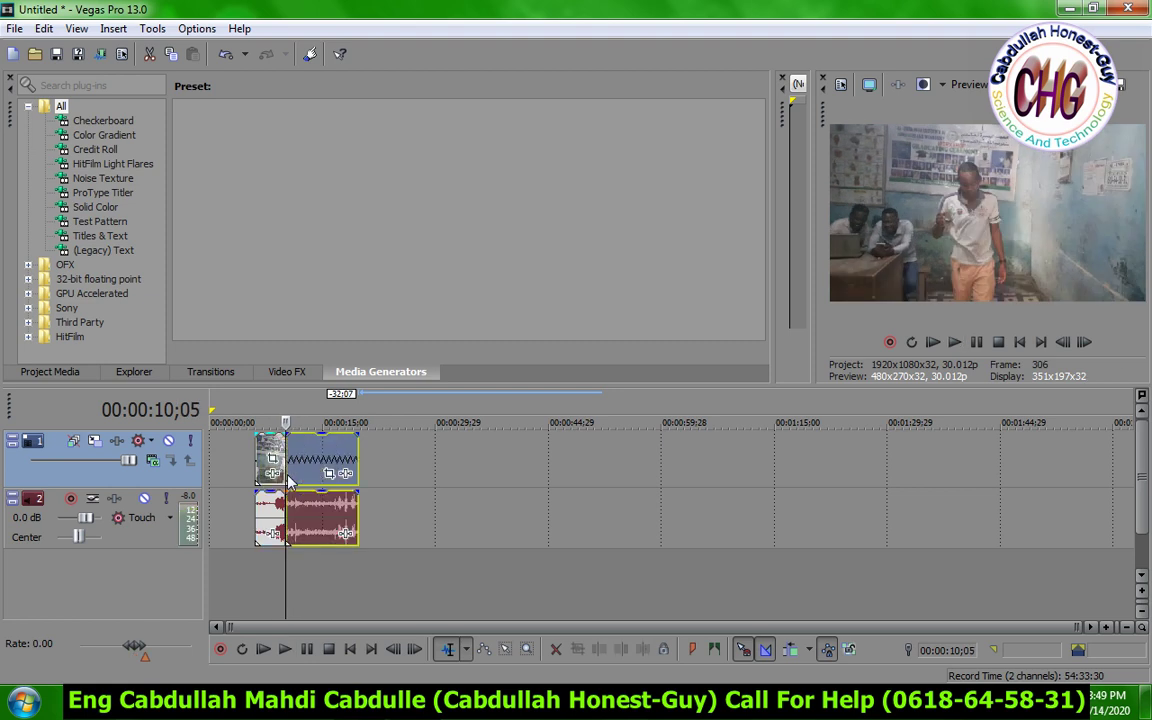
Delete the piece before the 00:00:10;05 split and preview the remaining clip.
left_click(266, 497)
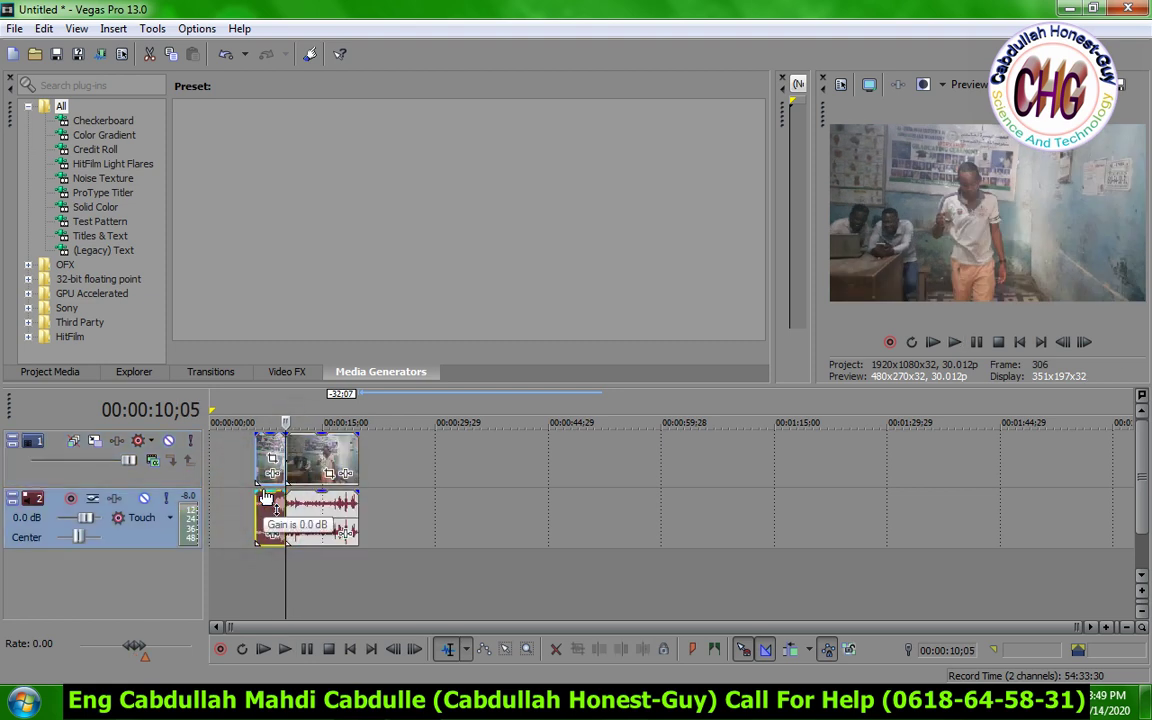
key("Delete")
left_click(265, 494)
key("space")
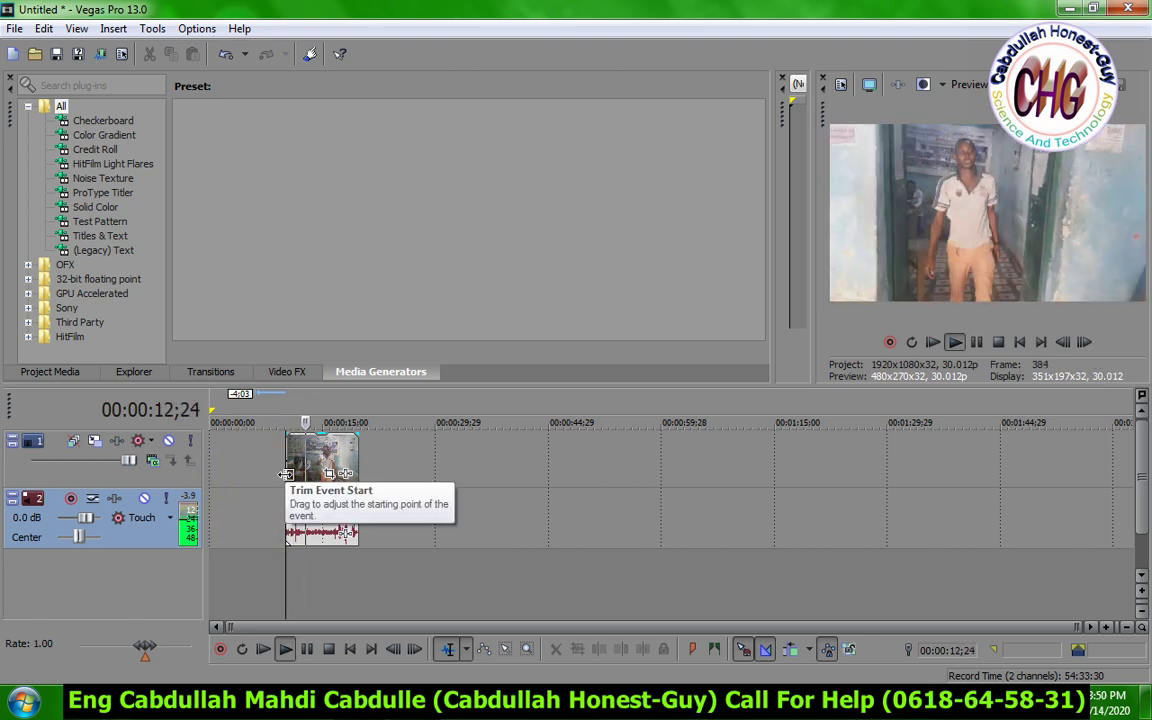
Move back frame by frame near the clip's end and split video and audio at 00:00:17;11.
left_click(343, 453)
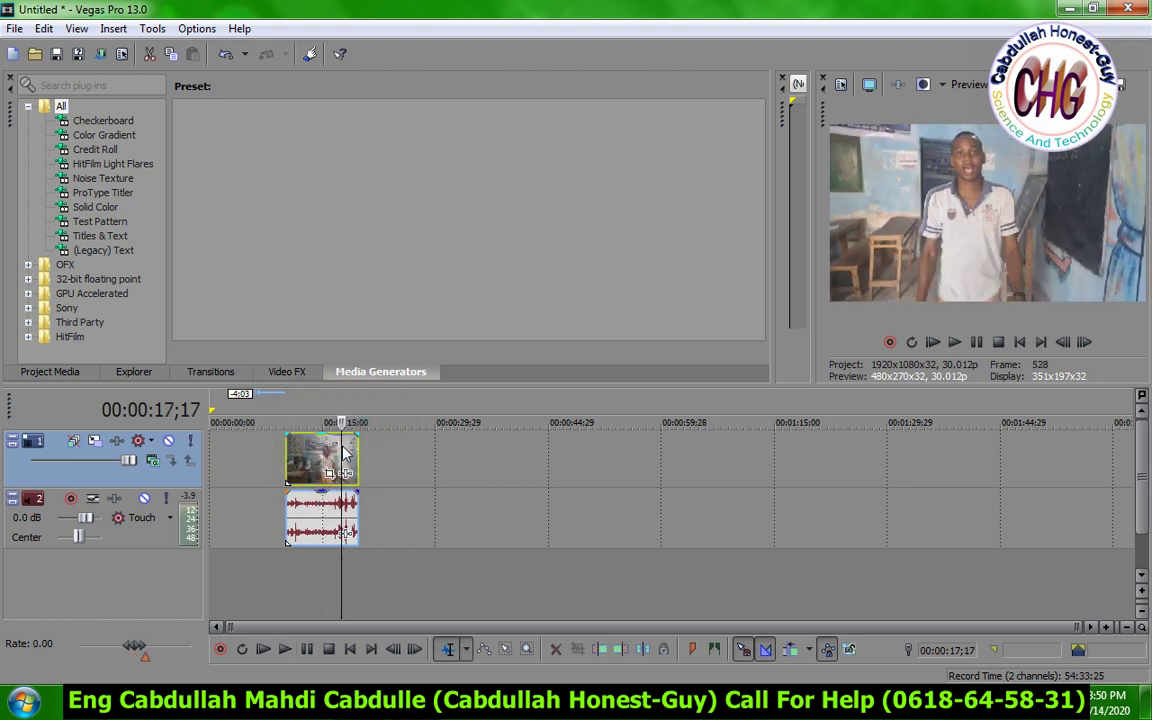
key("Left")
key("Left")
key("Left")
key("Left")
key("Left")
key("Left")
key("Left")
key("Left")
key("Left")
key("Left")
key("Left")
key("Left")
key("space")
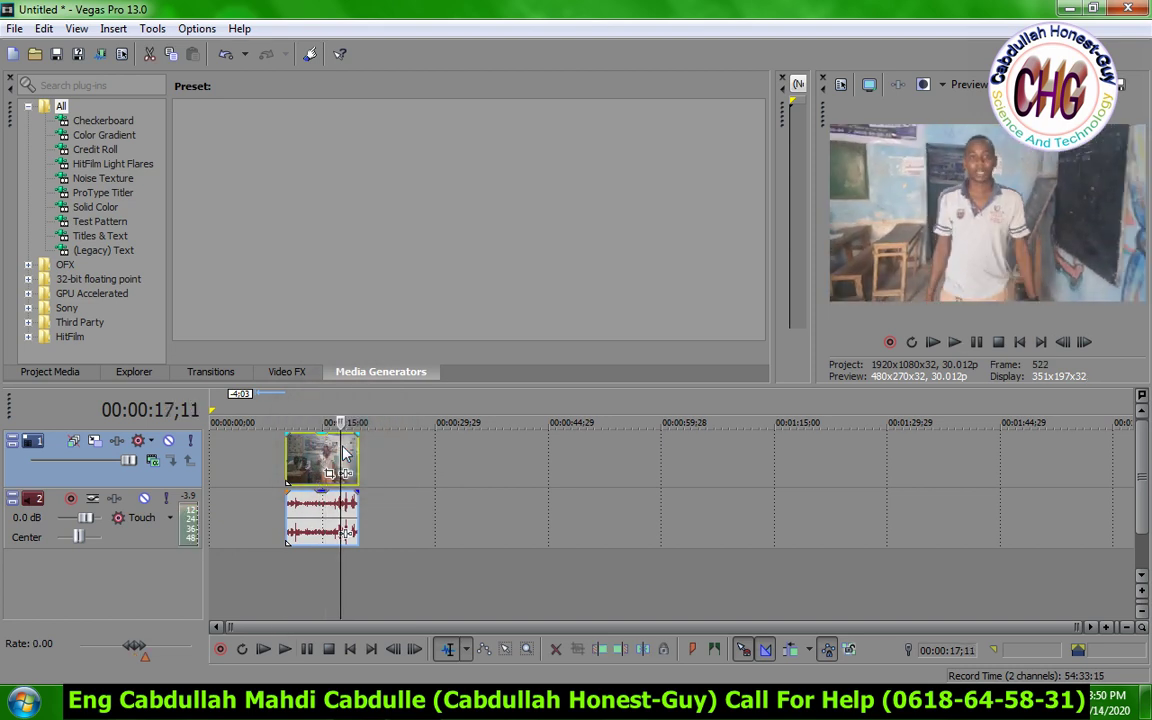
left_click(343, 453)
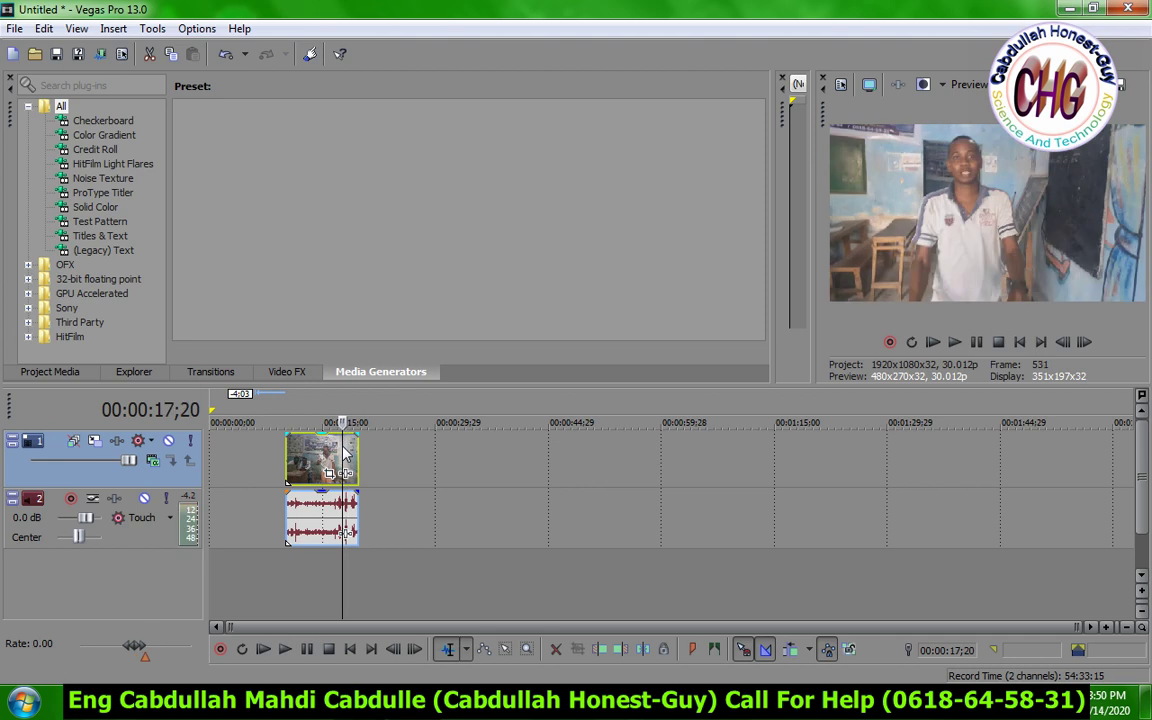
key("Left")
key("Left")
key("Left")
key("Left")
key("Left")
key("Left")
key("space")
key("space")
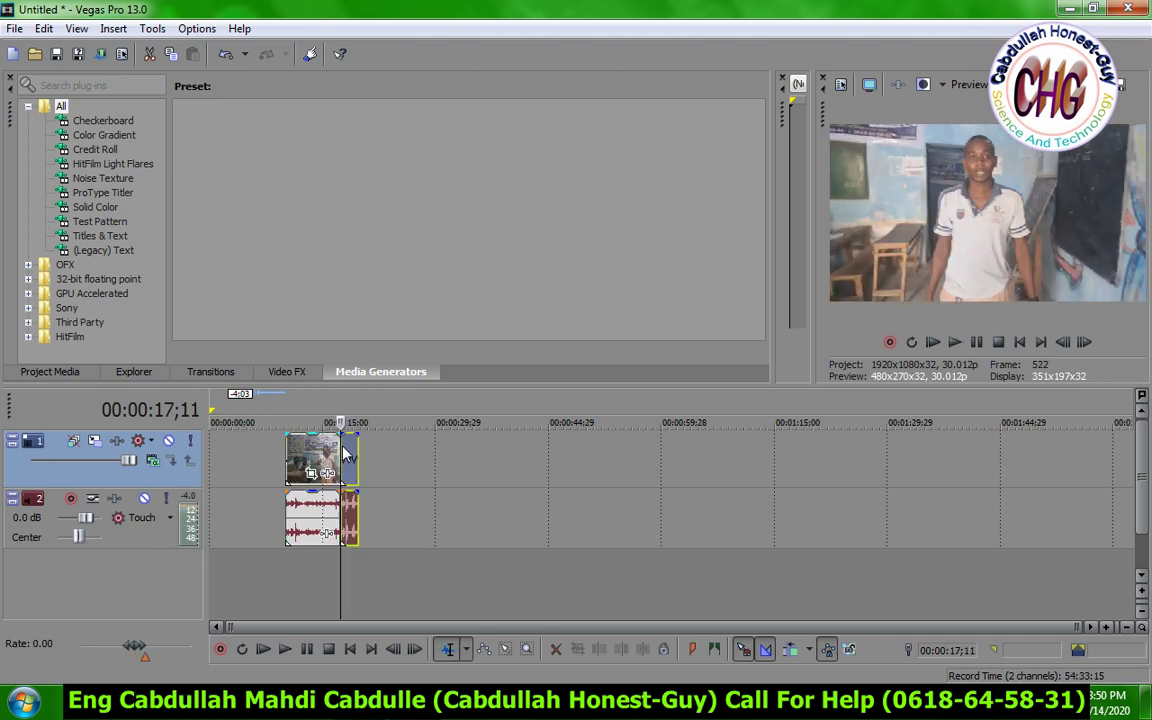
Delete the piece after the 00:00:17;11 split and preview the trimmed clip from 00:00:09;05.
left_click(349, 463)
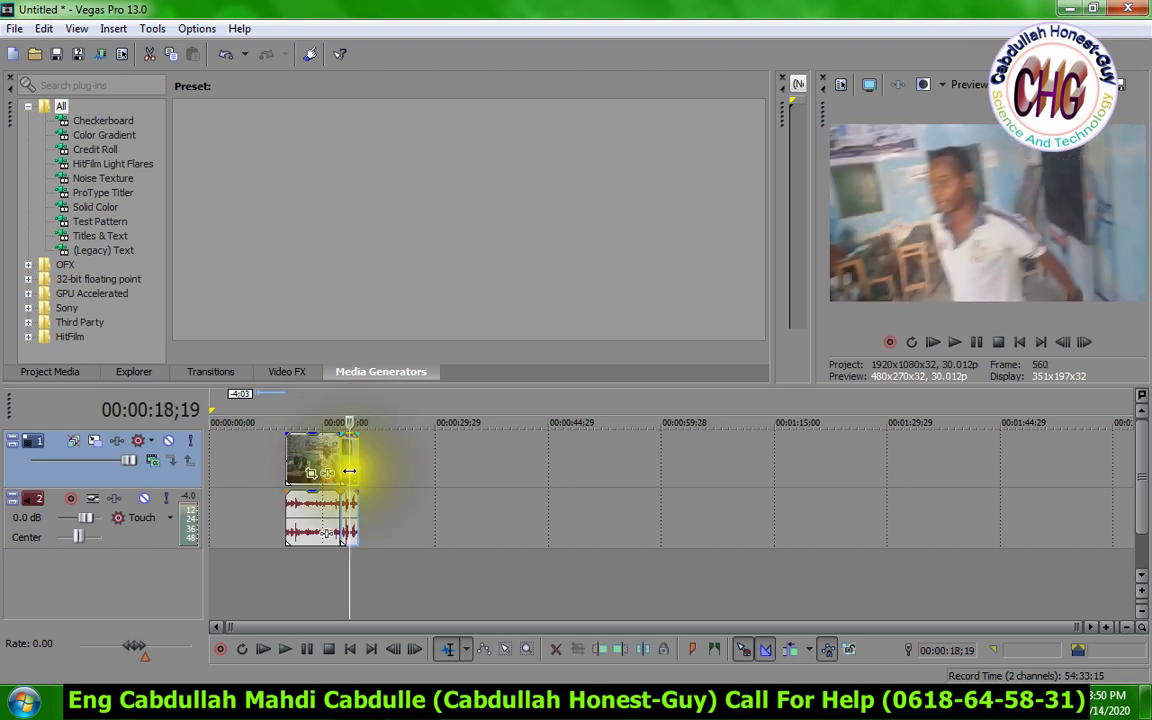
left_click_drag(349, 472, 340, 472)
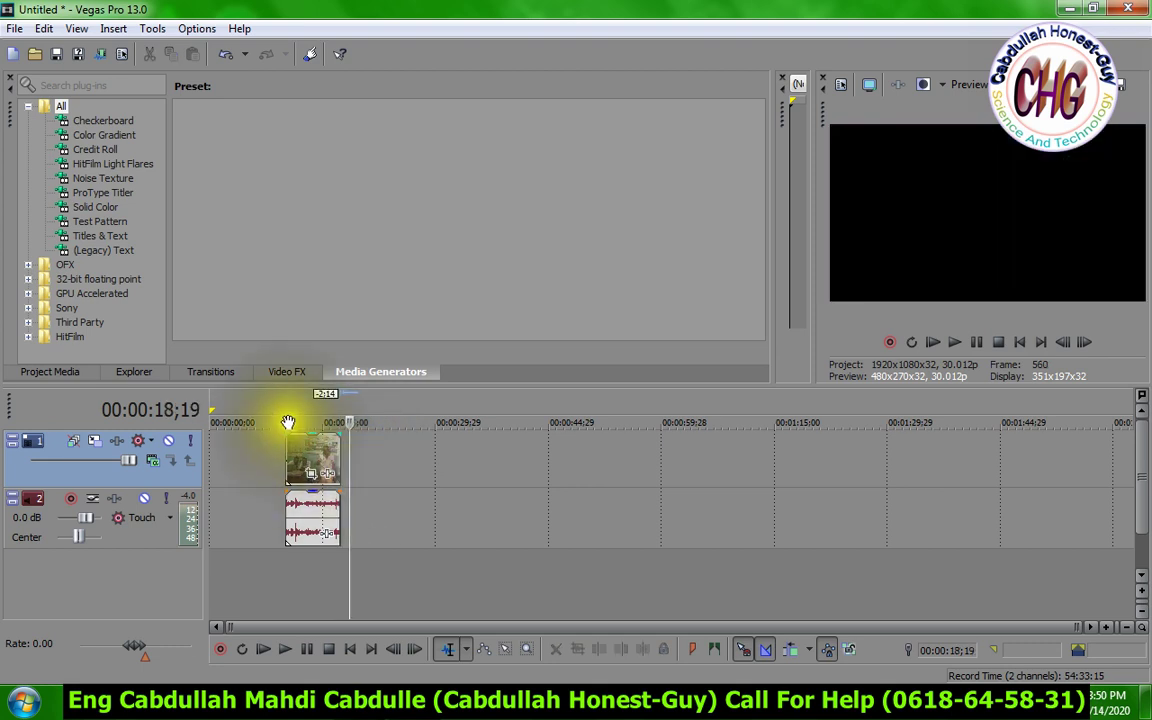
left_click(279, 456)
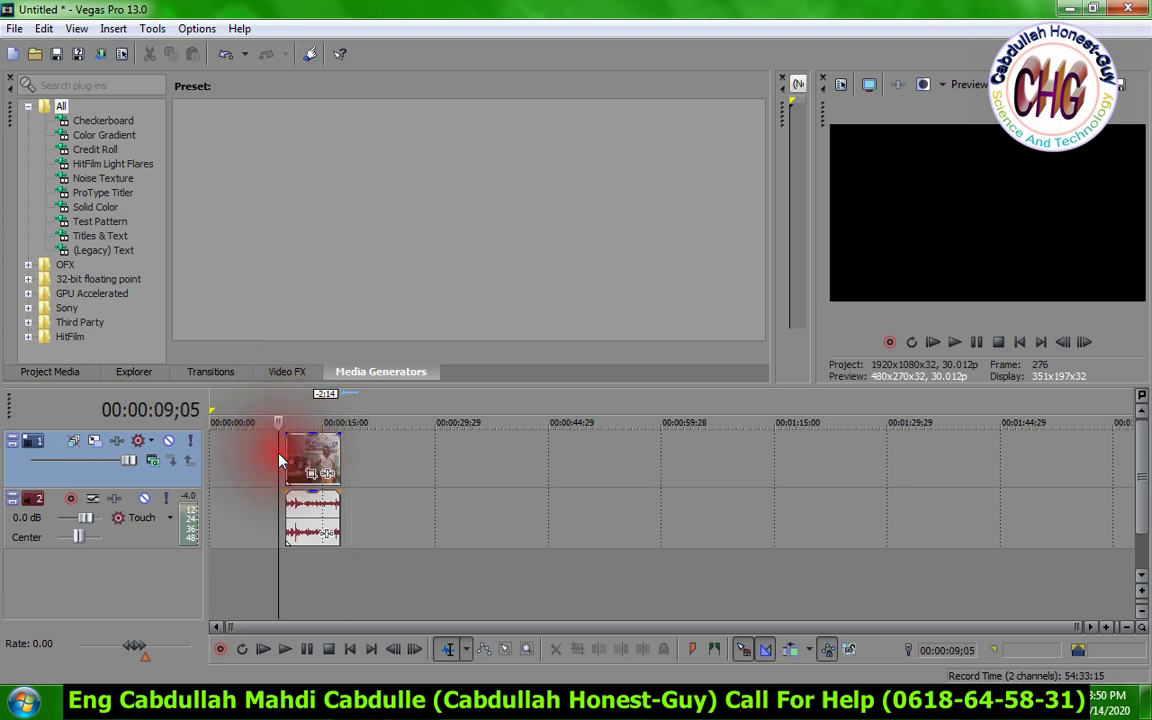
key("space")
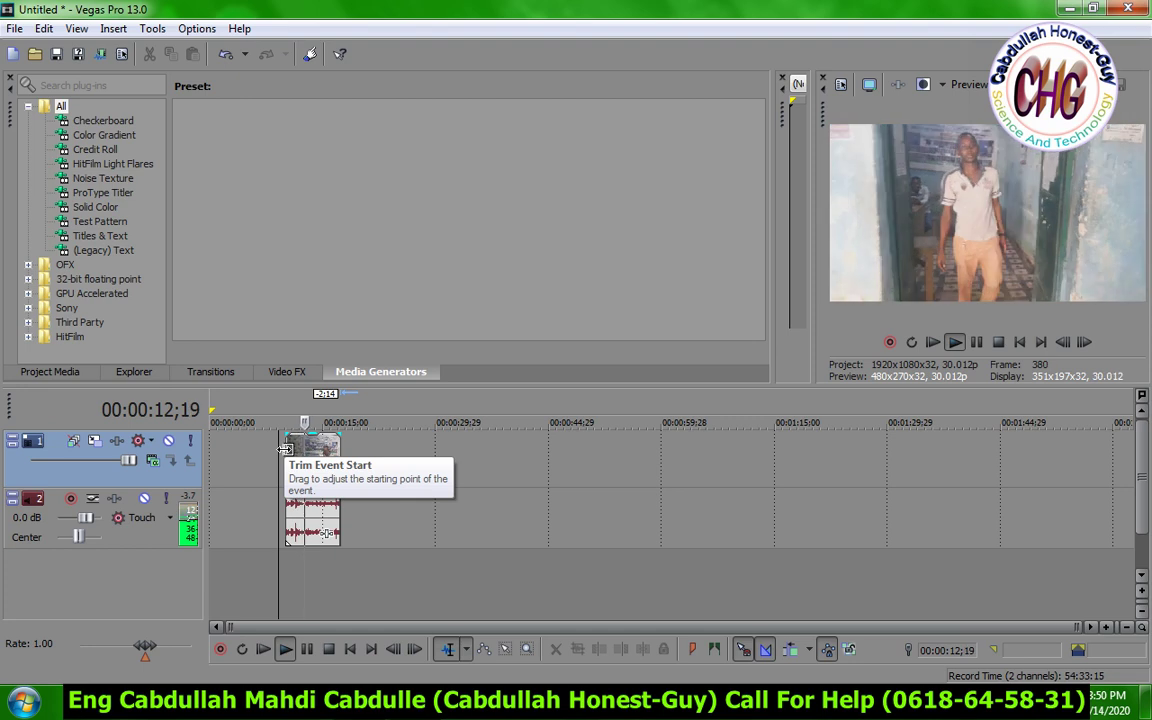
key("space")
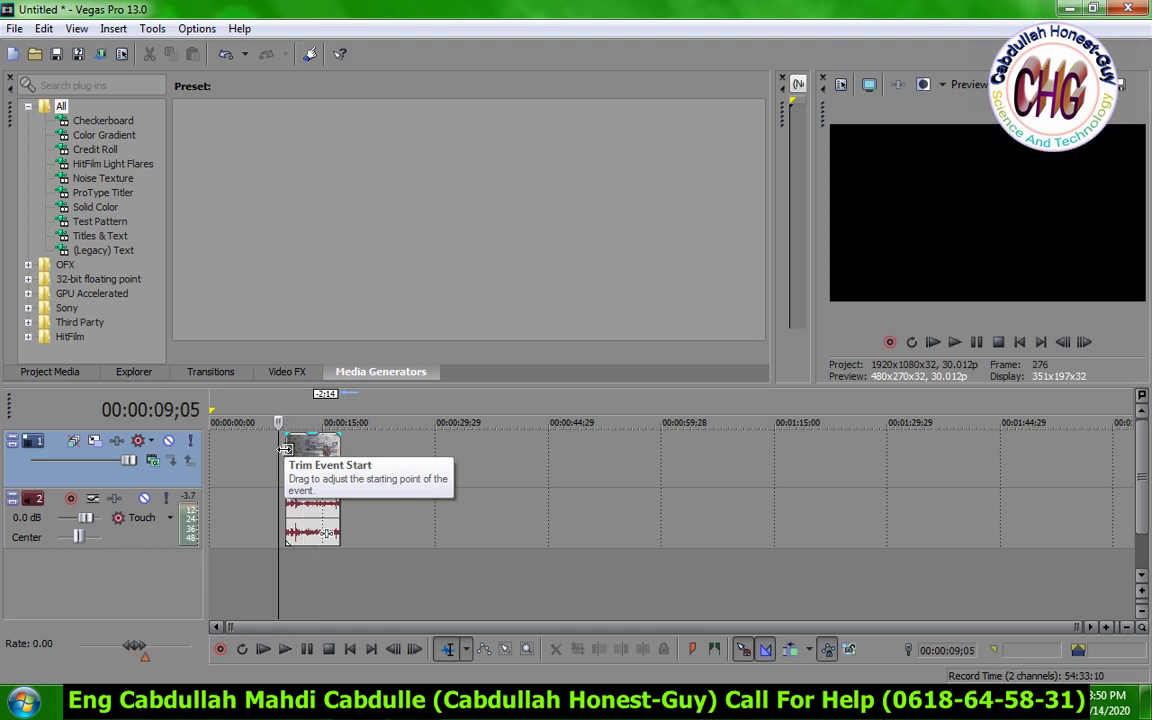
Time-compress the clip from its end by about 3;06 to speed it up, and preview it.
left_click(329, 466)
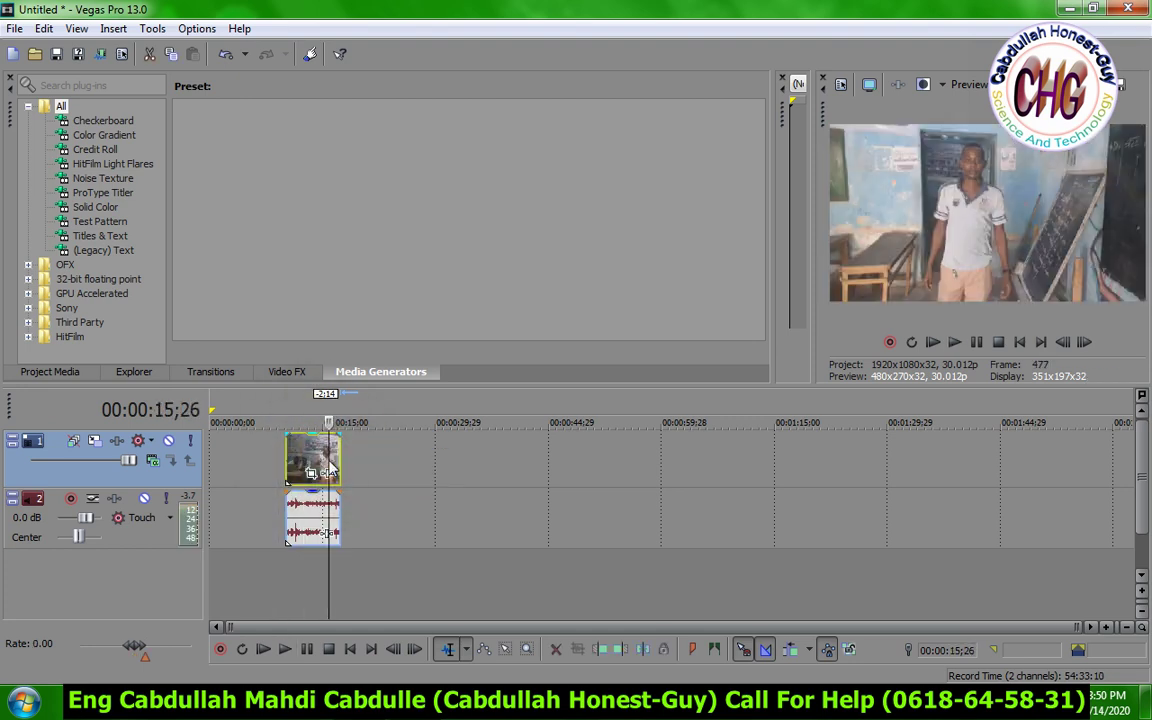
left_click(334, 458)
left_click(334, 458)
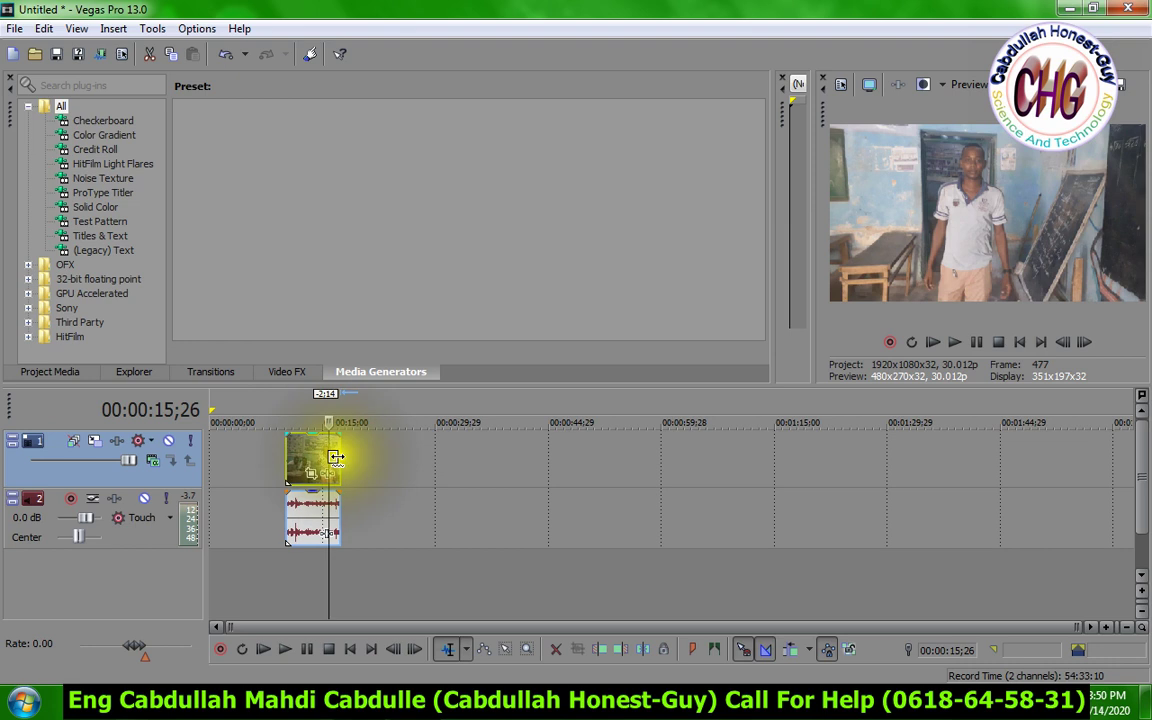
left_click(336, 457)
left_click_drag(336, 457, 318, 458)
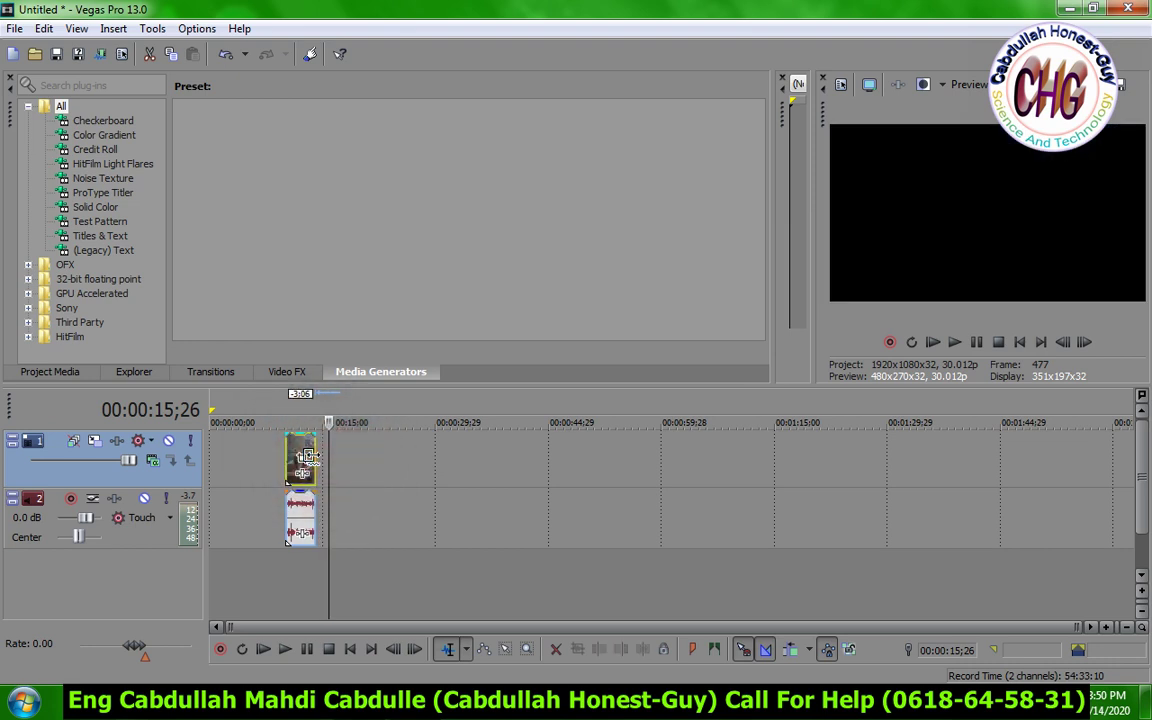
left_click(287, 442)
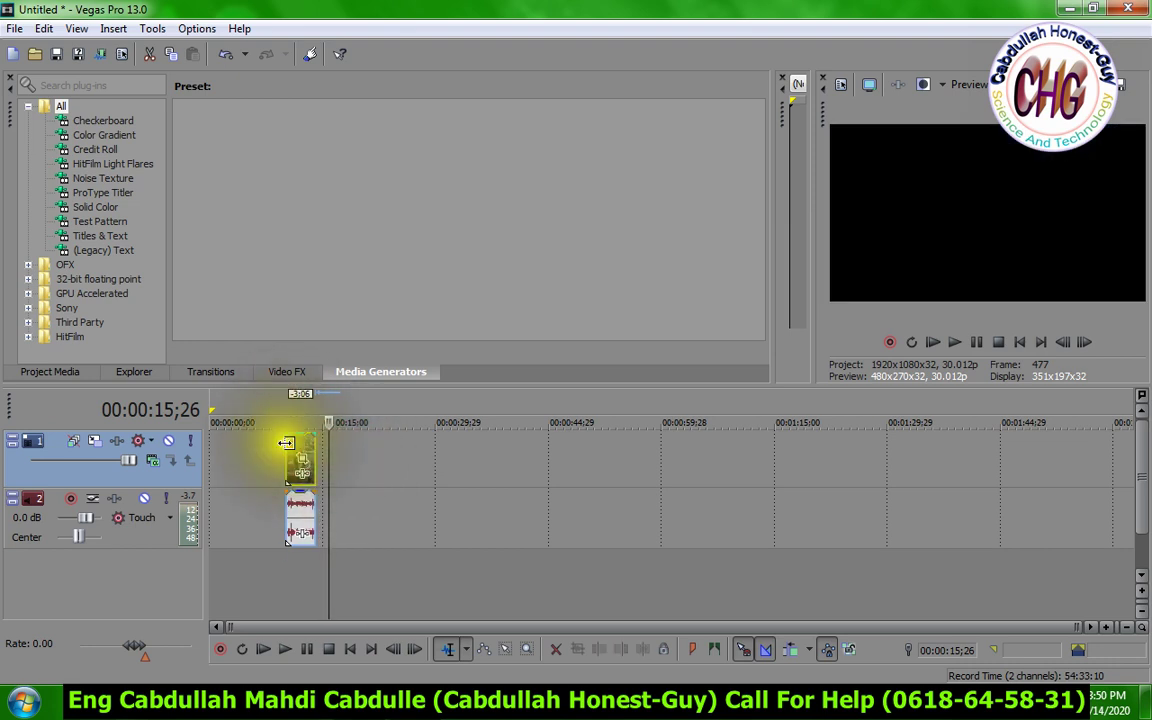
key("space")
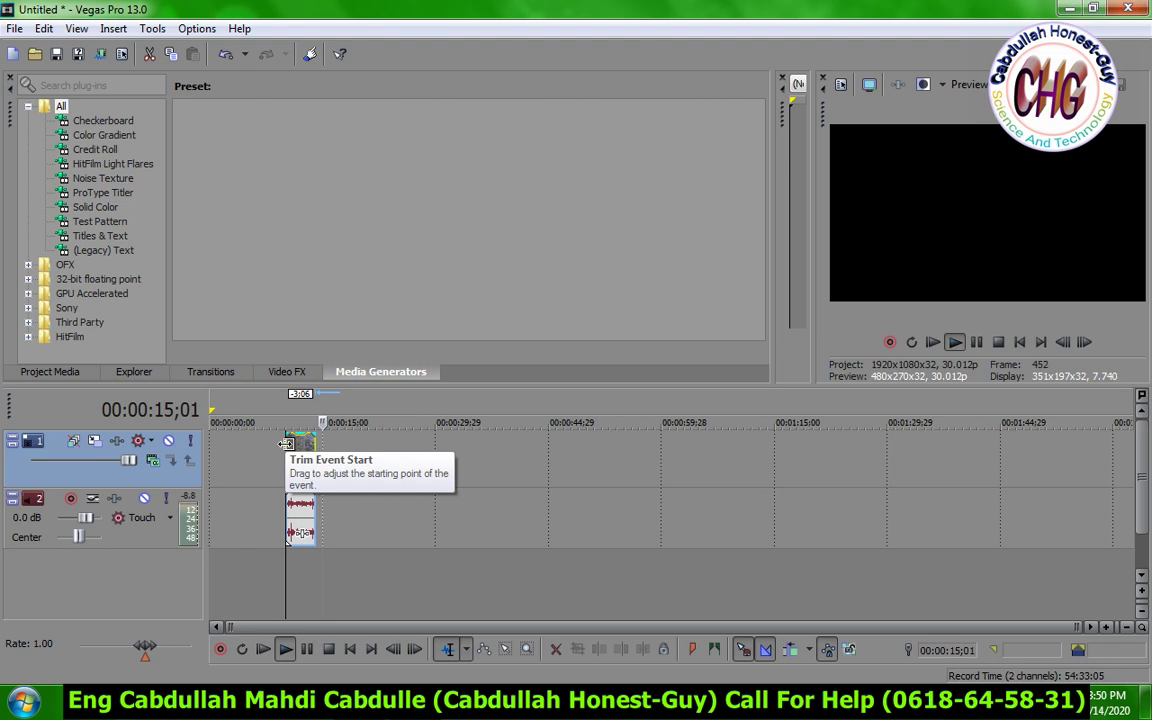
left_click(285, 442)
Time-stretch the clip's end by about 4;16 to slow it down, and preview it from 00:00:08;21.
left_click(329, 476)
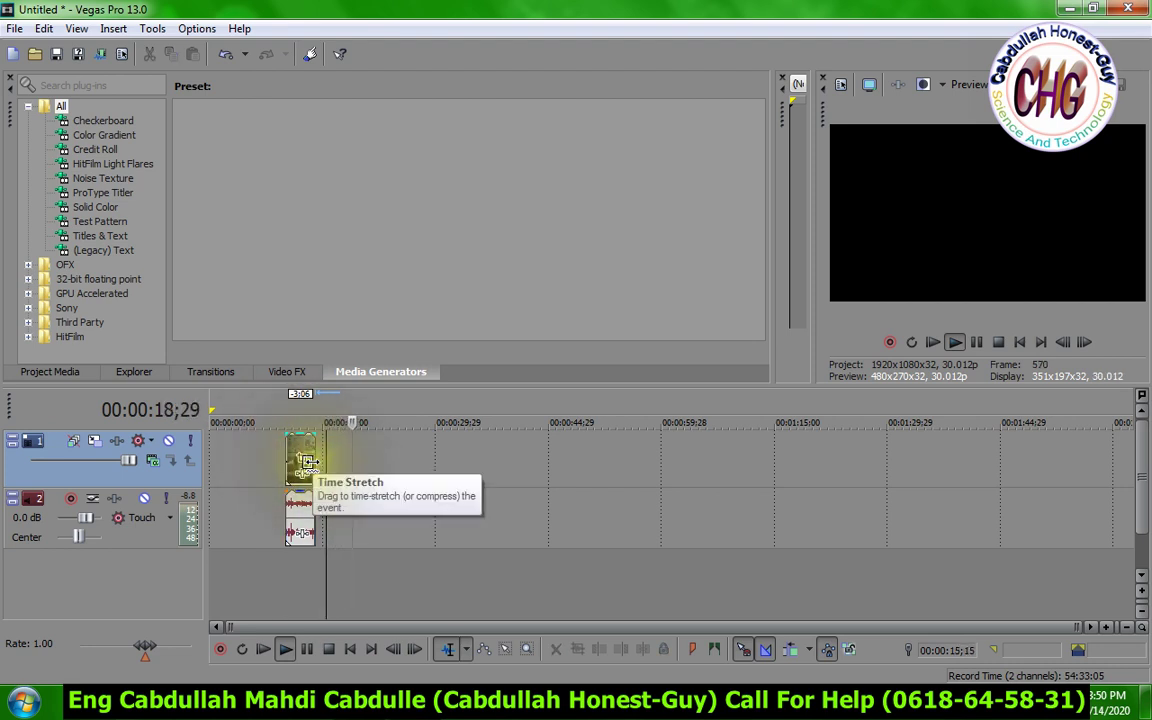
left_click(313, 463)
left_click_drag(313, 463, 350, 460)
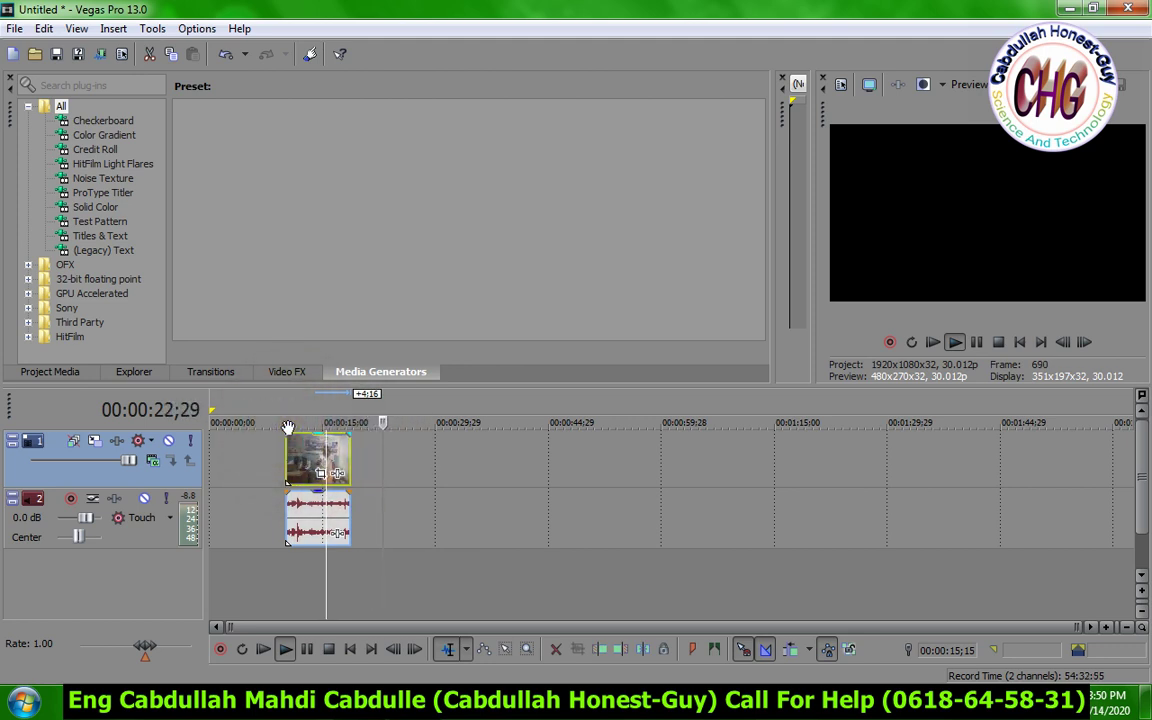
key("space")
key("ctrl+Home")
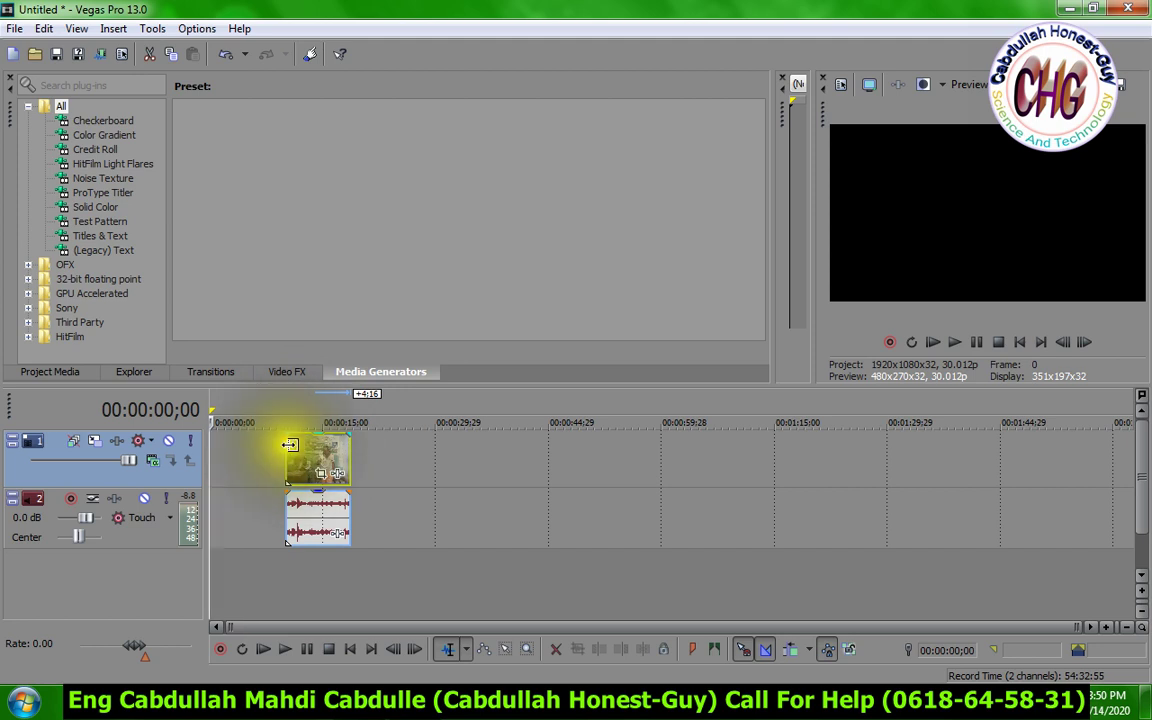
left_click(278, 461)
key("space")
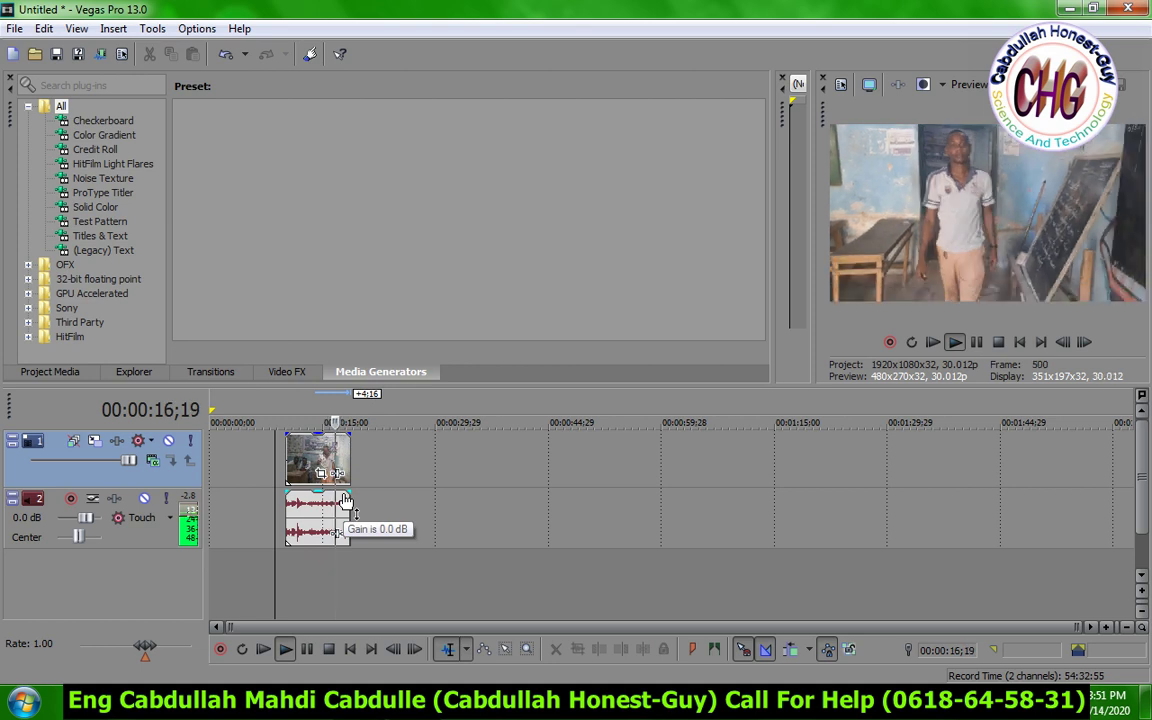
key("space")
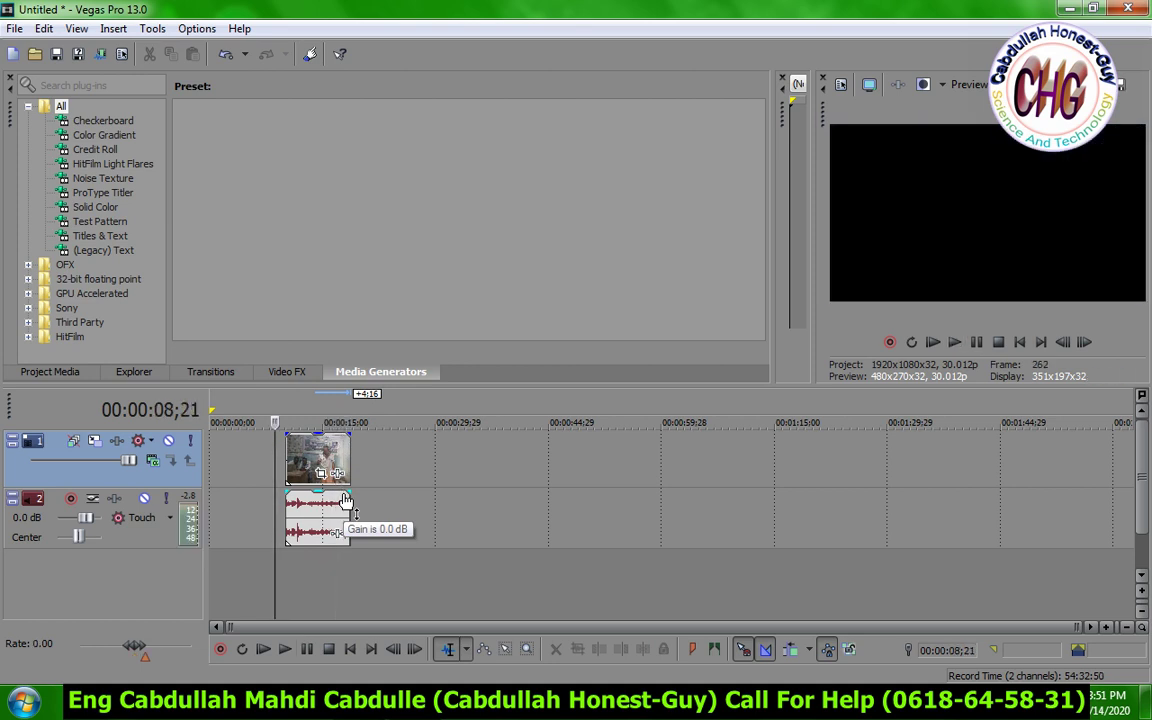
Time-stretch the clip's end by about 25;15 for slow motion, and preview the slowed playback.
left_click(345, 492)
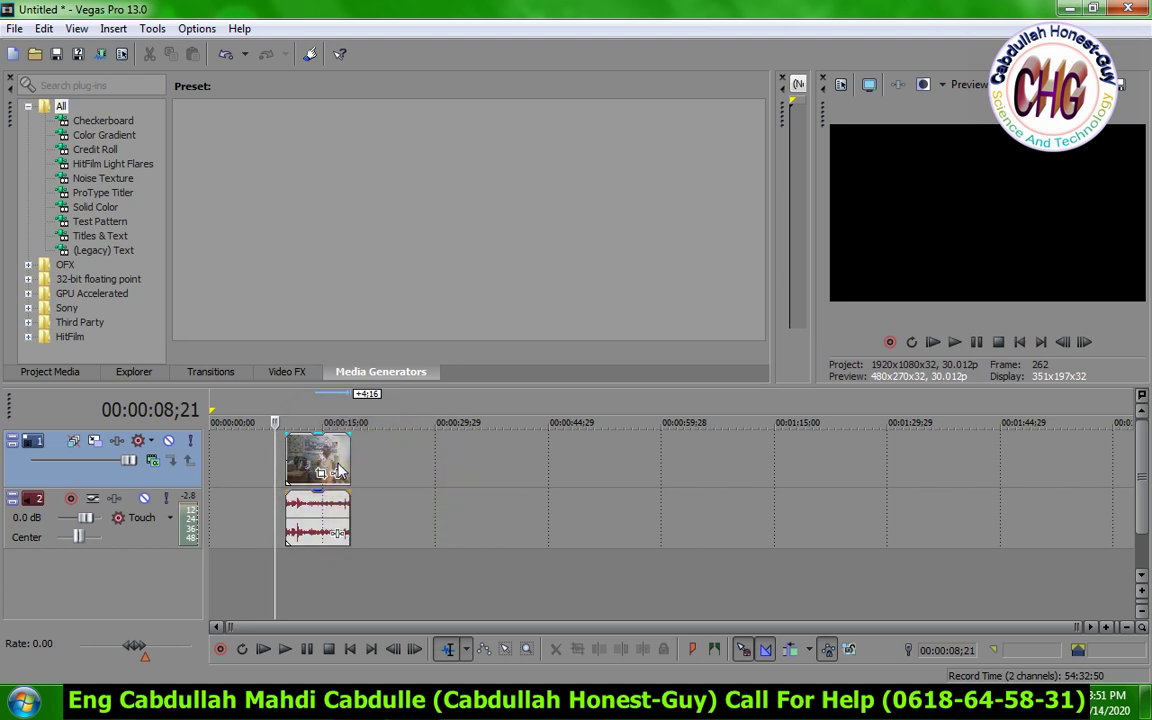
left_click(301, 456)
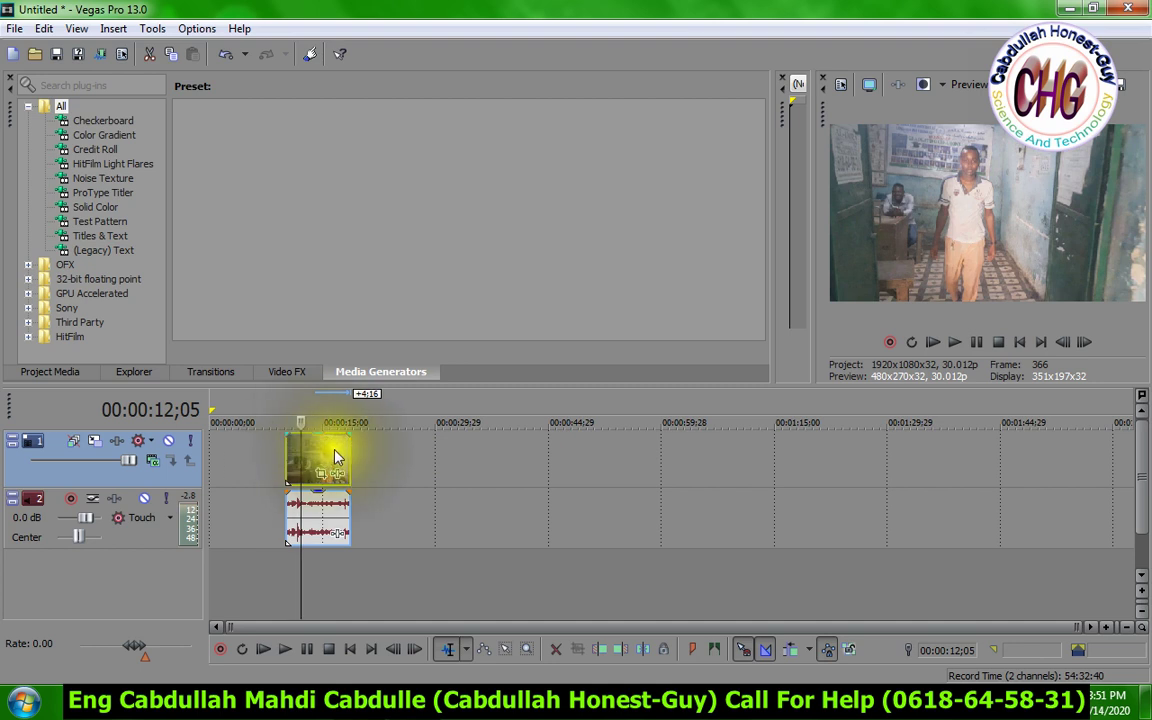
left_click_drag(347, 457, 548, 443)
left_click(364, 418)
key("space")
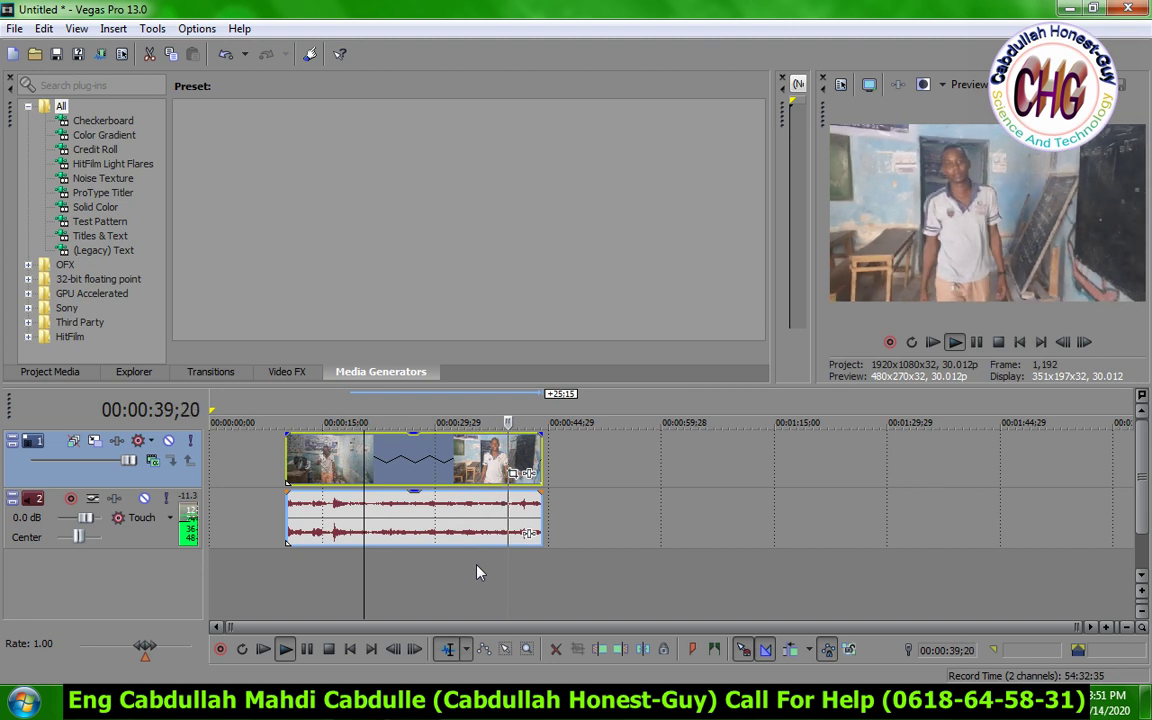
left_click(545, 567)
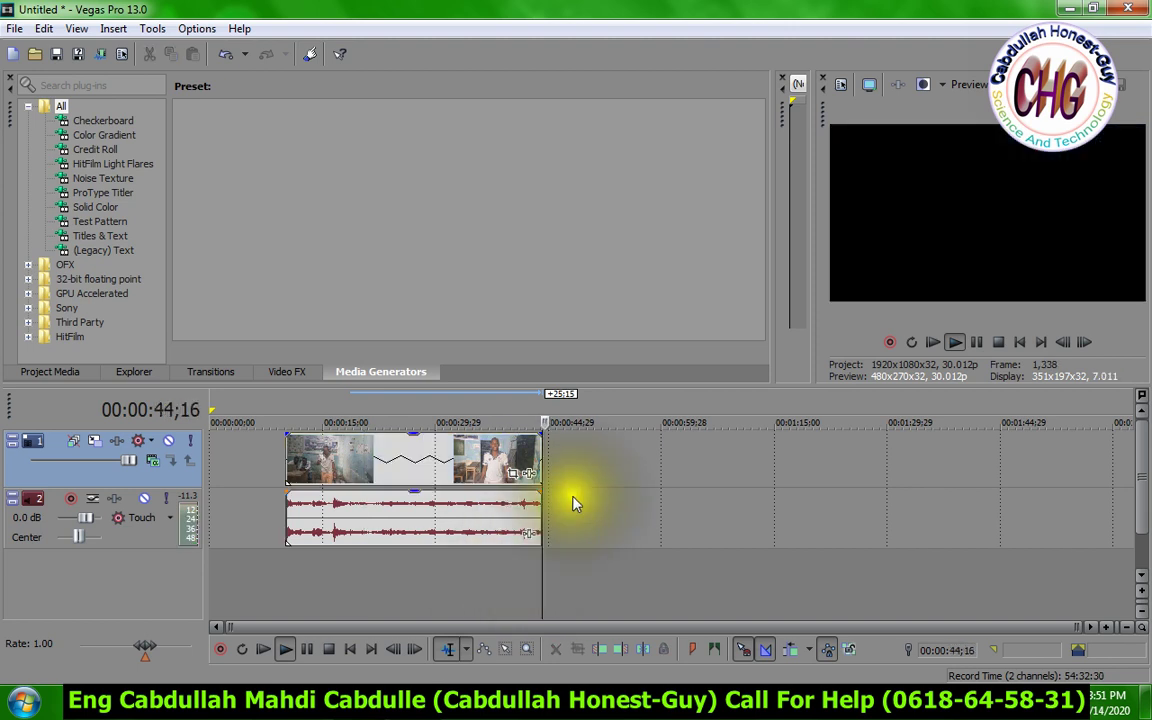
left_click(575, 503)
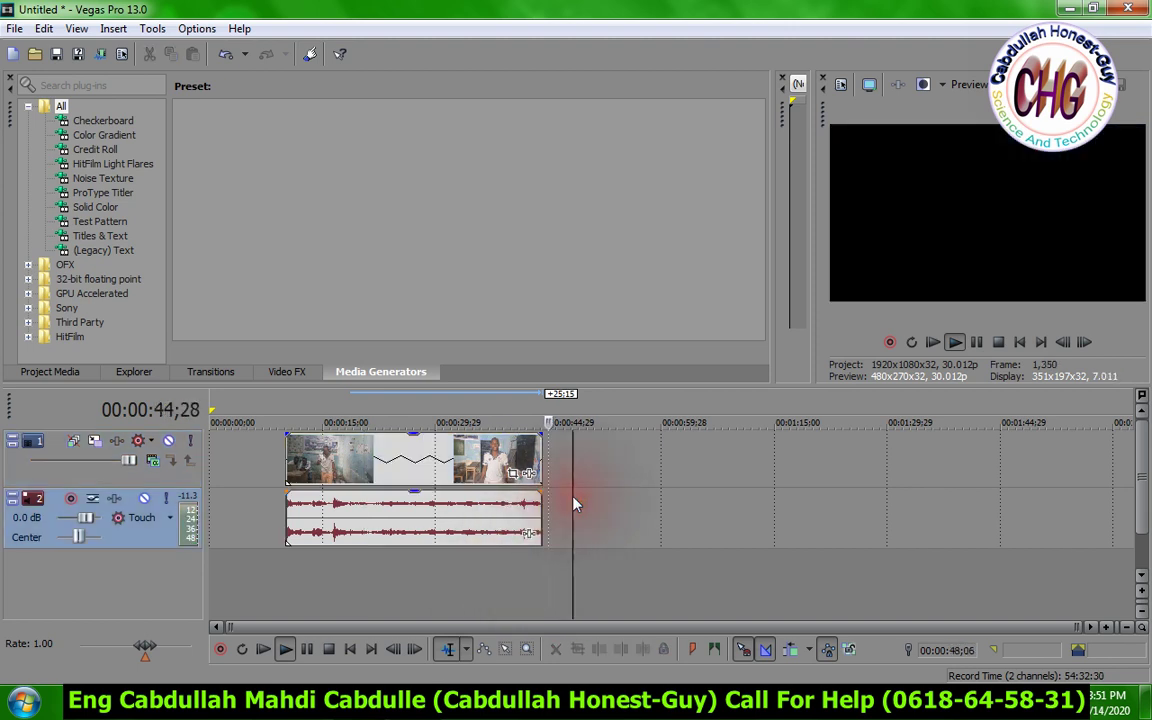
Move the clip to the start of the timeline and insert a new video track above it.
left_click(411, 607)
left_click_drag(347, 522, 265, 510)
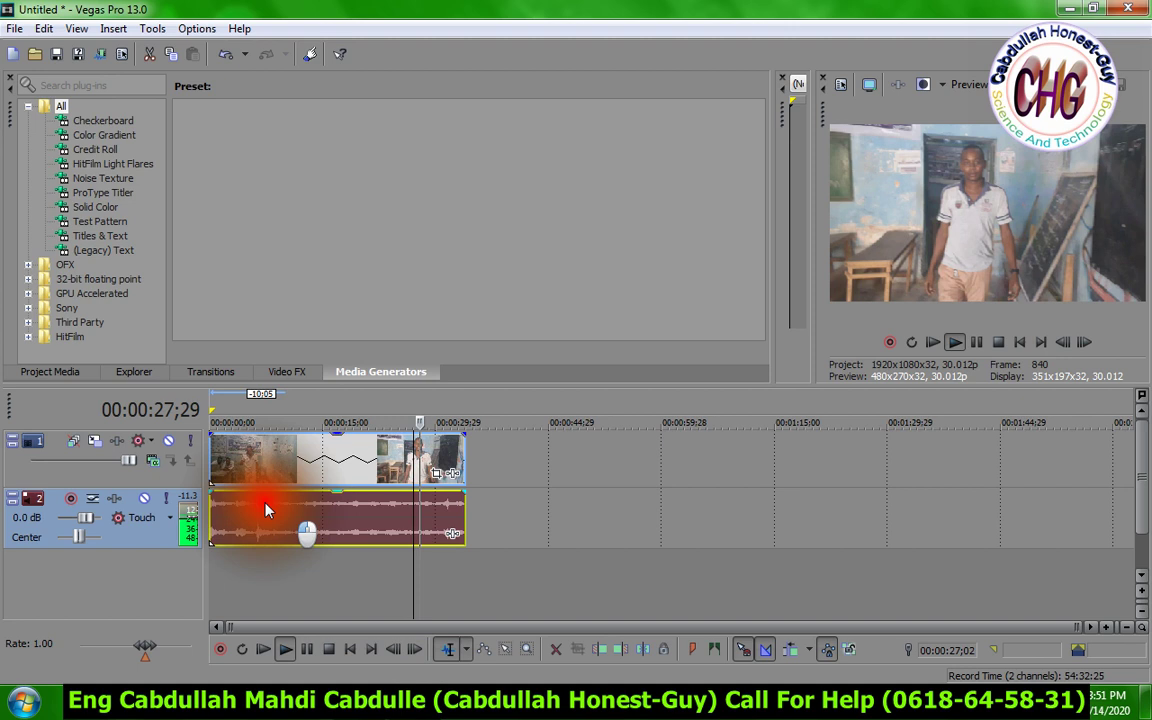
right_click(12, 441)
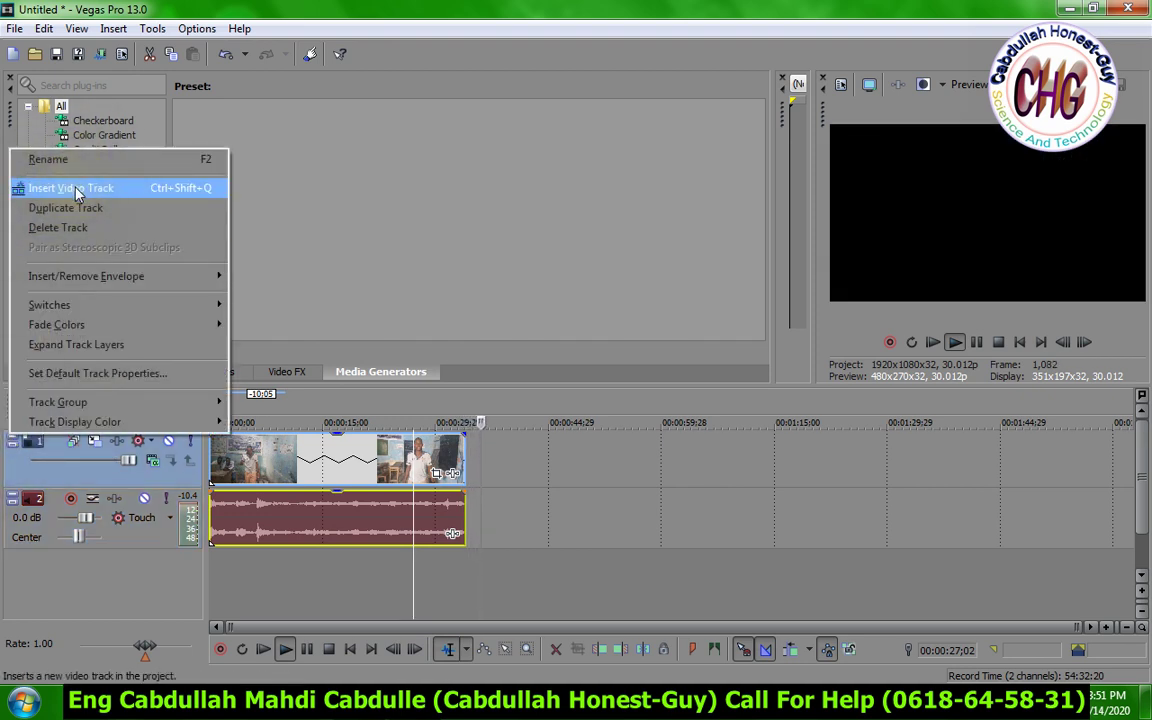
left_click(207, 188)
left_click(224, 462)
left_click(222, 459)
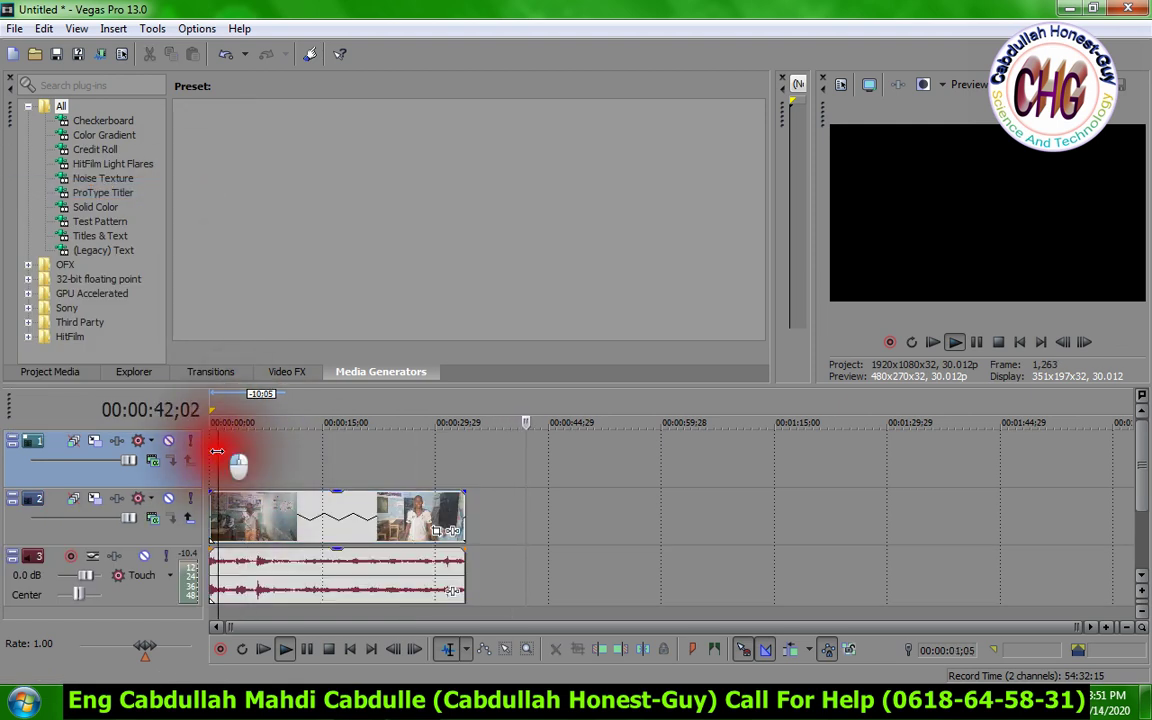
Import the logo image 20190704_195908.png from the Astaanta folder inside the desktop Video folder.
left_click(15, 28)
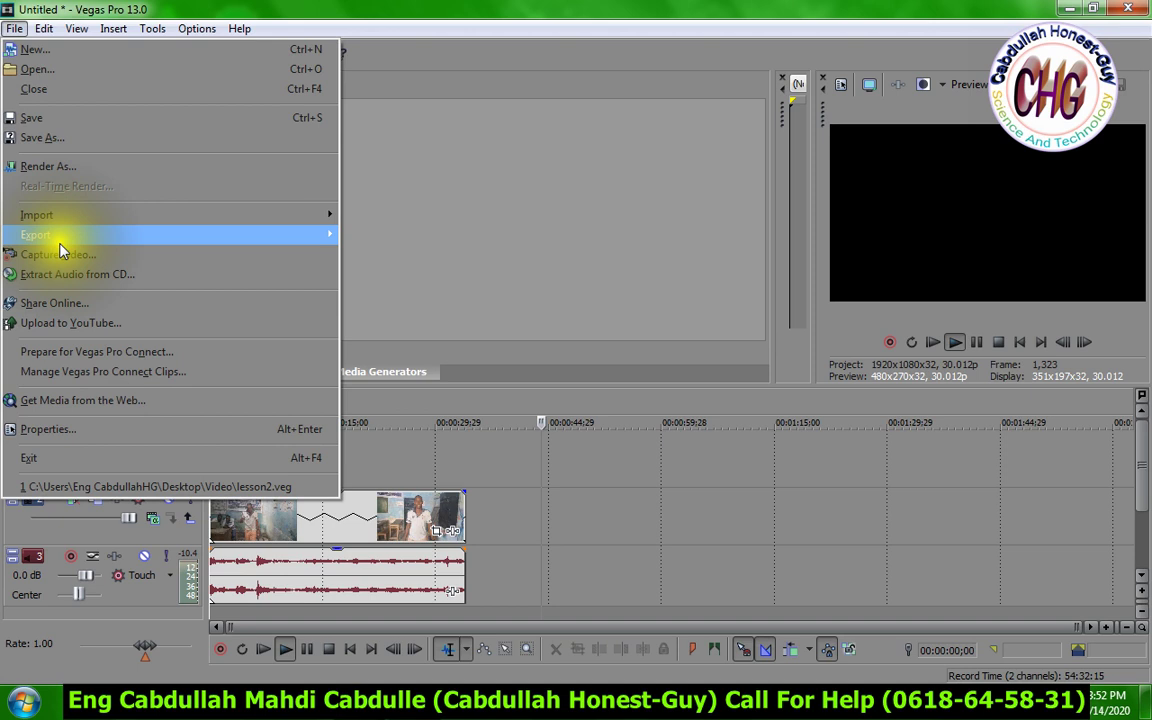
left_click(42, 215)
left_click(373, 213)
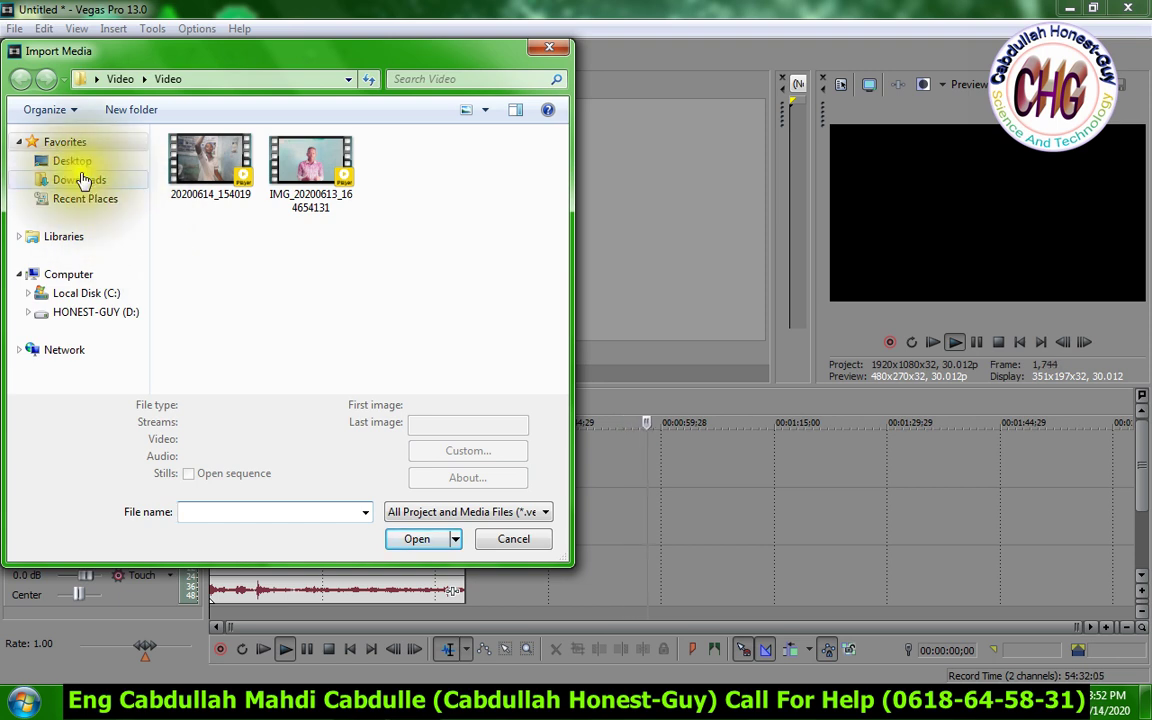
left_click(106, 77)
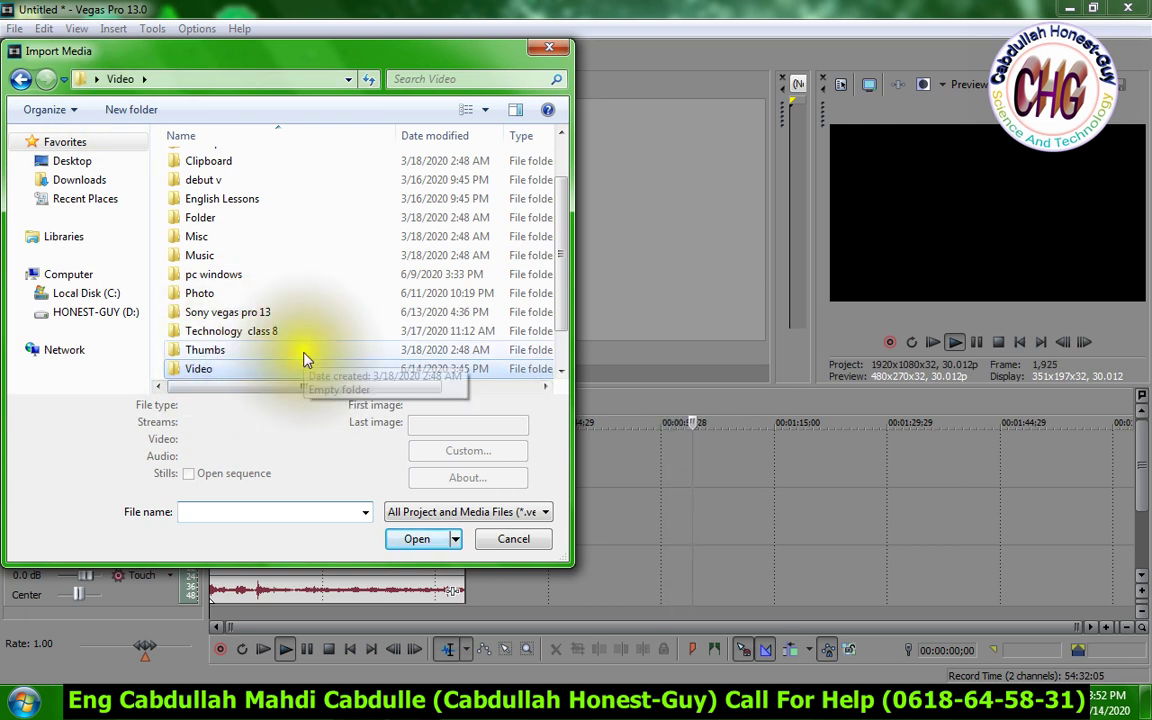
double_click(220, 370)
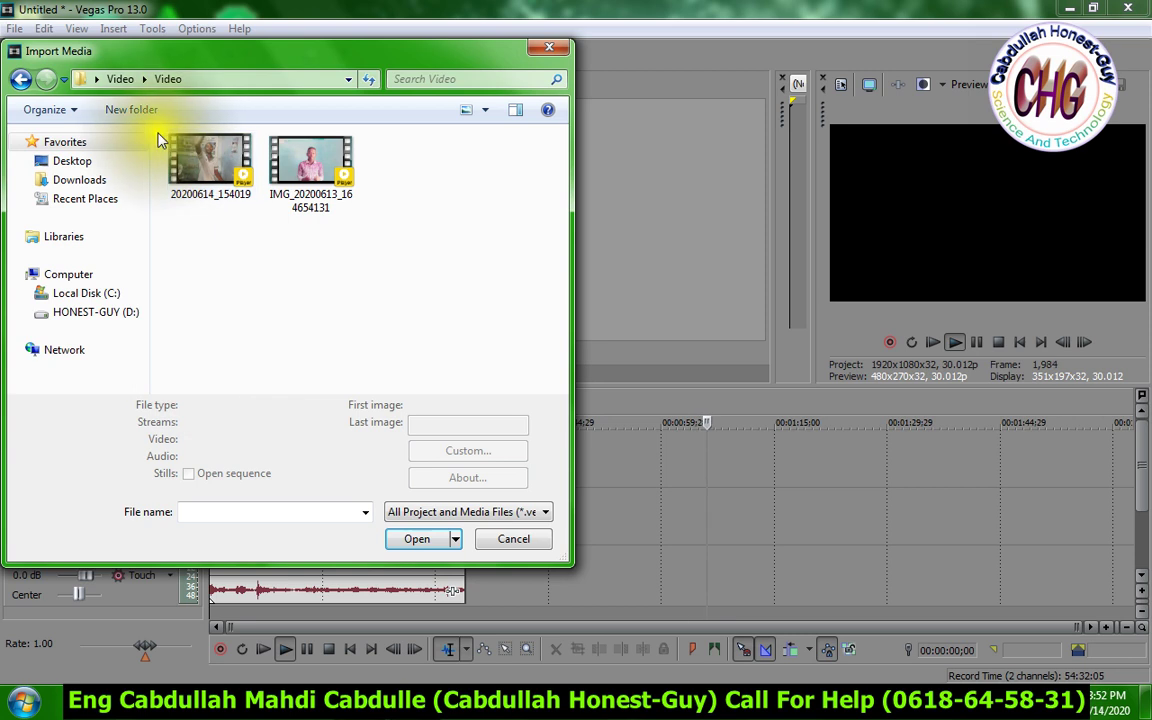
left_click(75, 160)
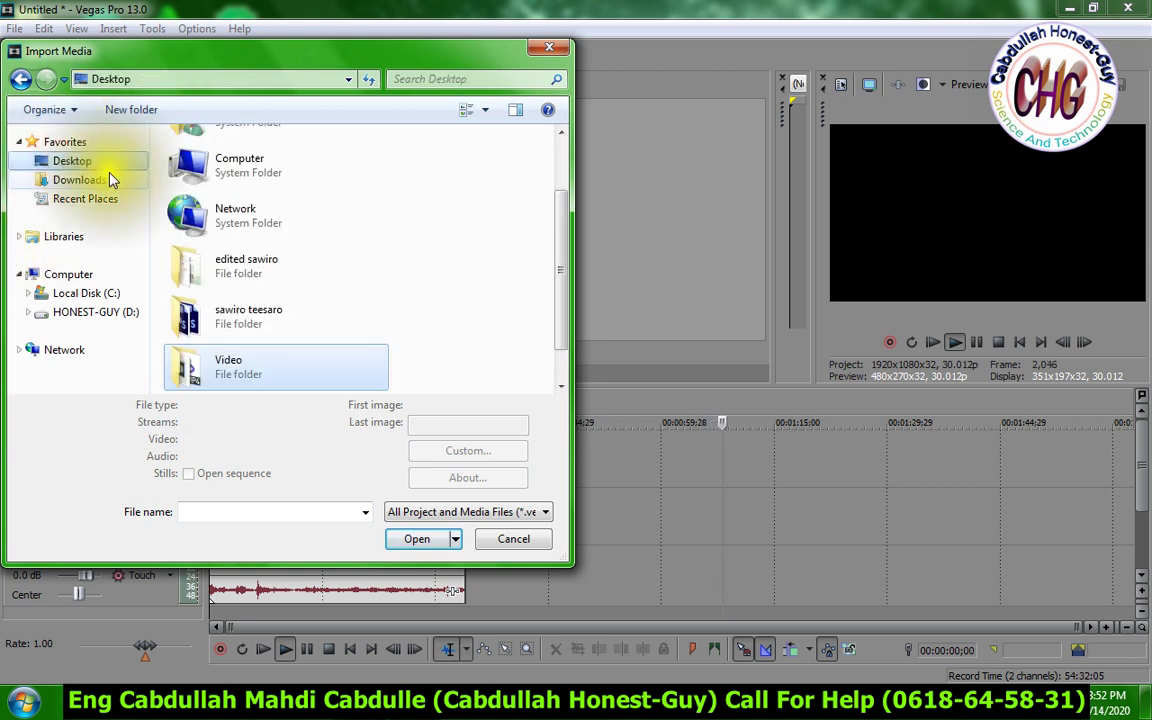
double_click(288, 368)
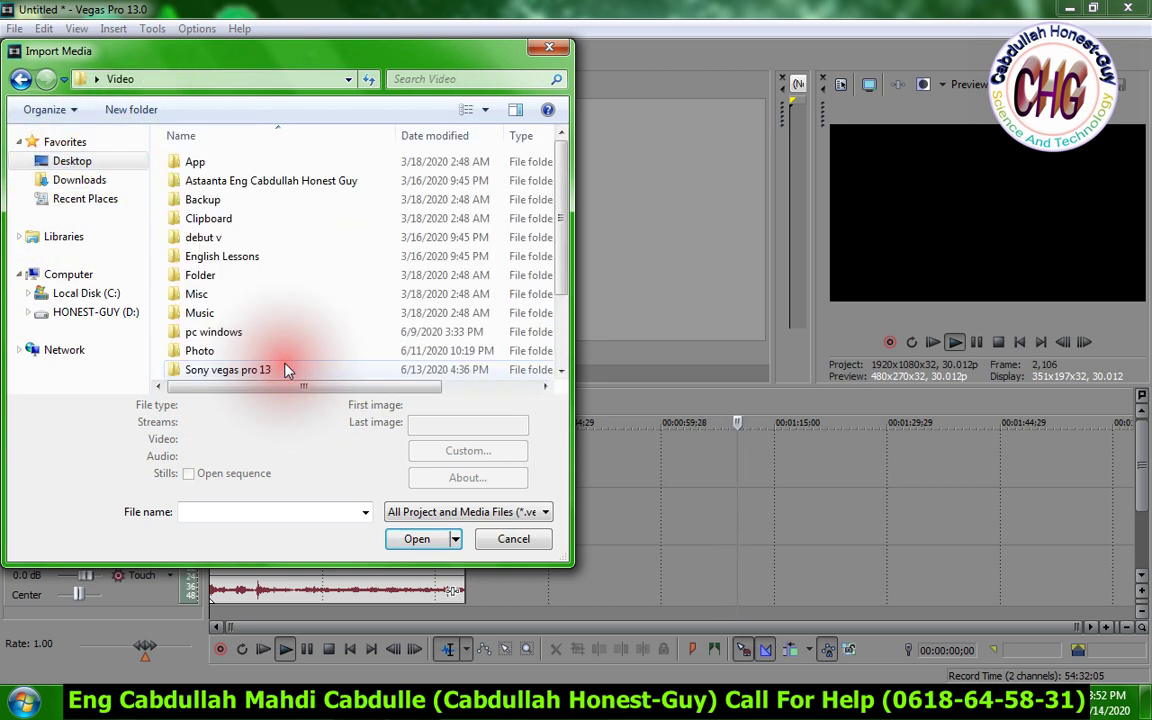
double_click(230, 181)
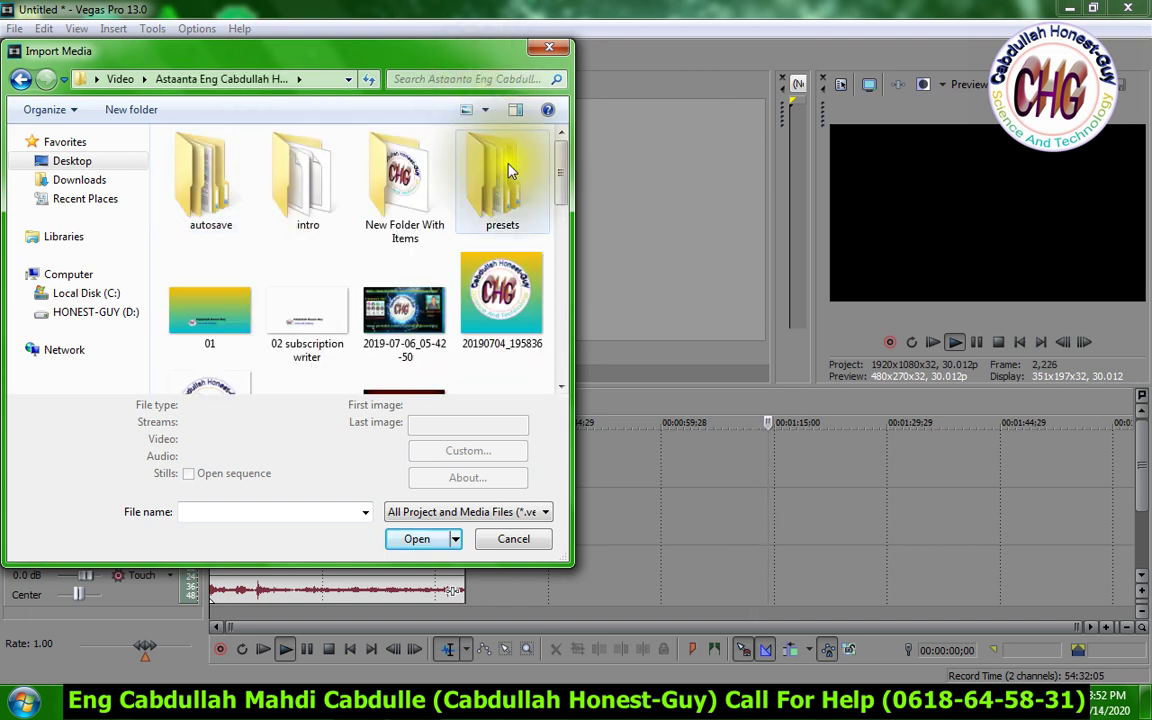
mouse_move(559, 213)
left_mouse_down()
mouse_move(567, 302)
mouse_move(570, 222)
left_mouse_up()
left_click(182, 264)
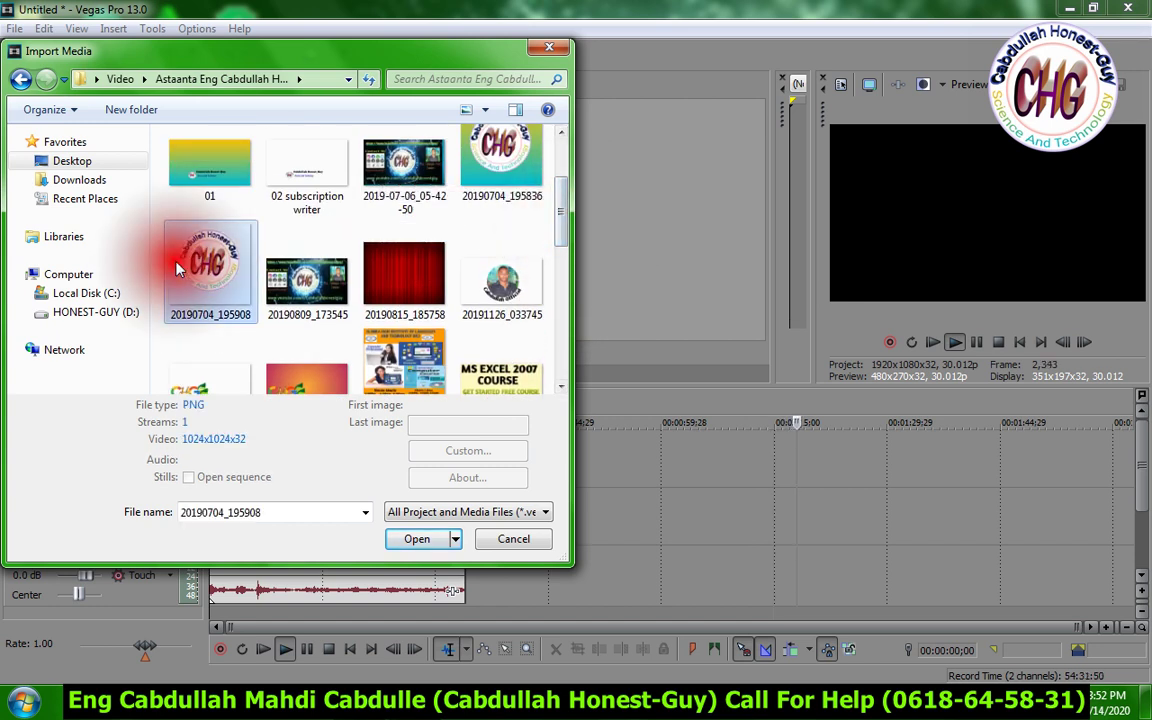
left_click(408, 541)
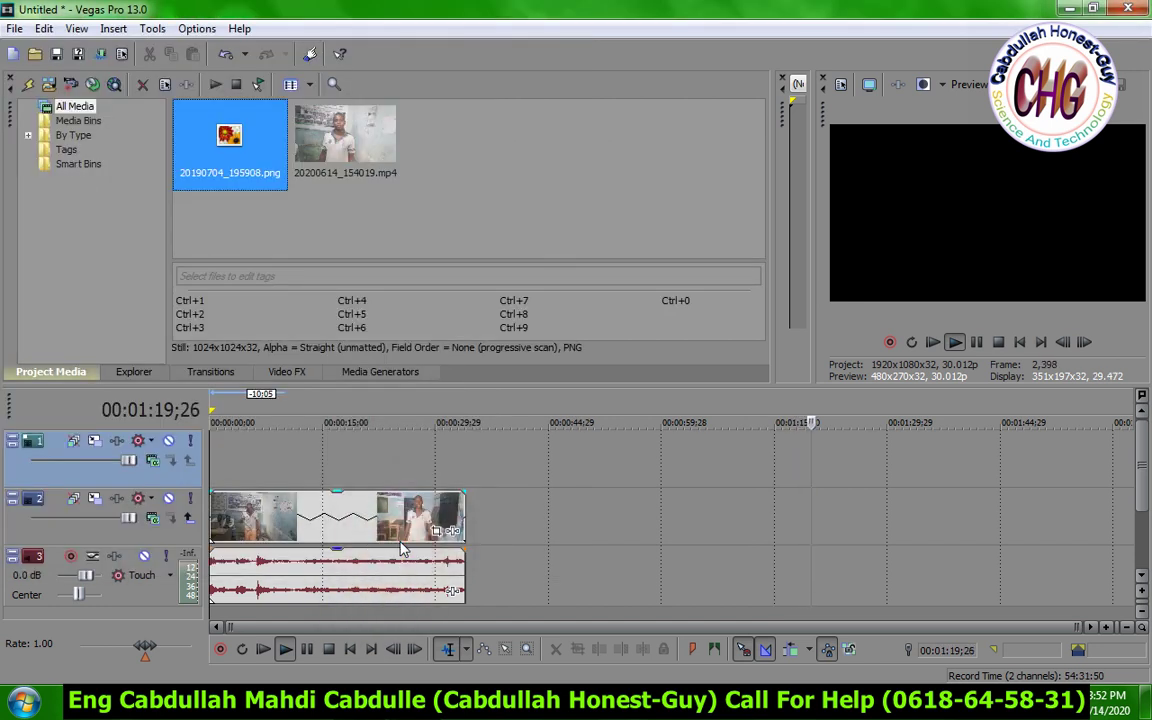
left_click_drag(212, 145, 218, 462)
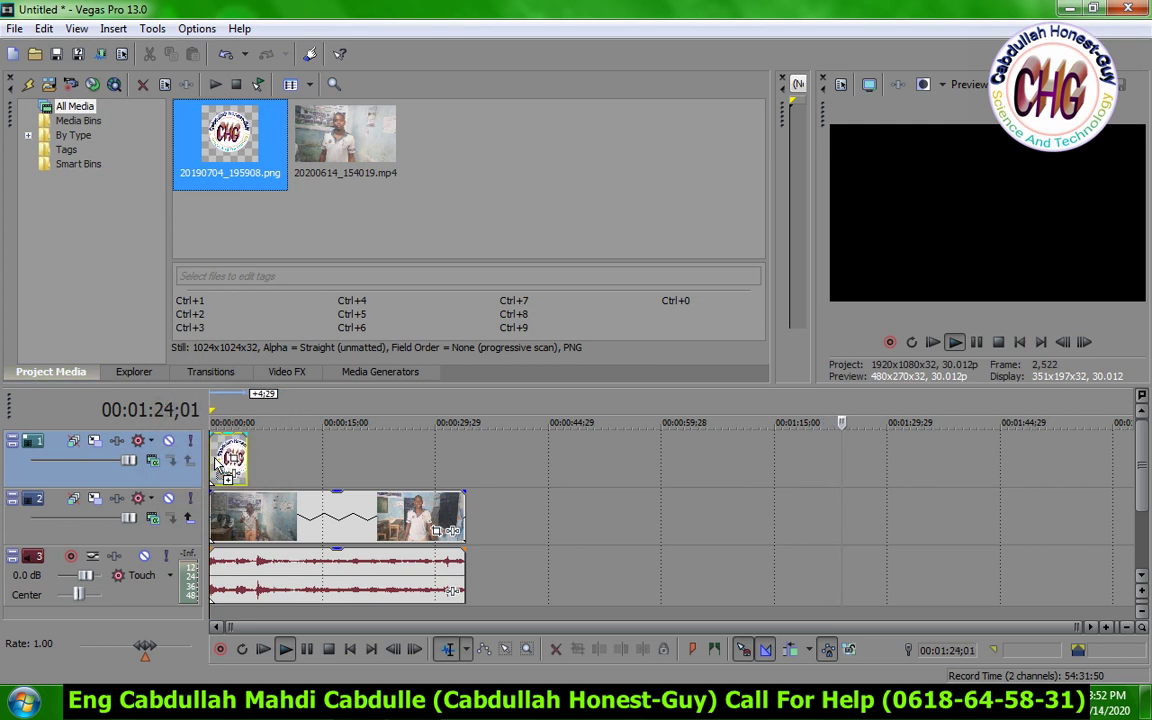
left_click(219, 466)
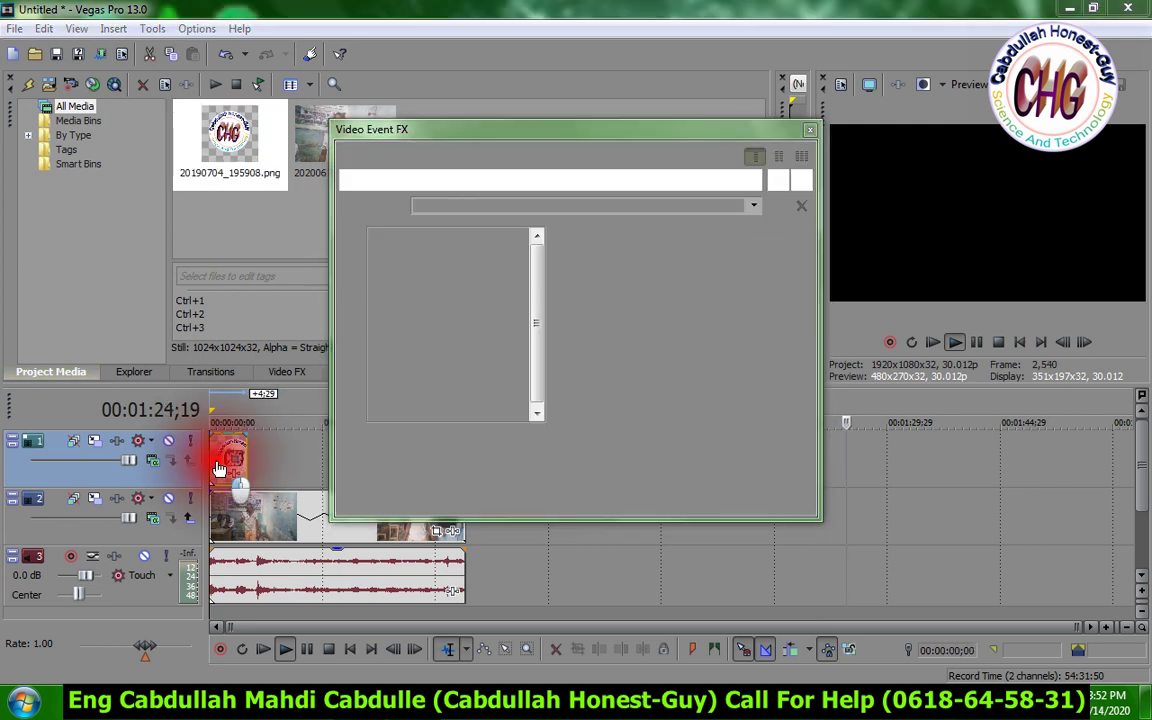
left_click(810, 129)
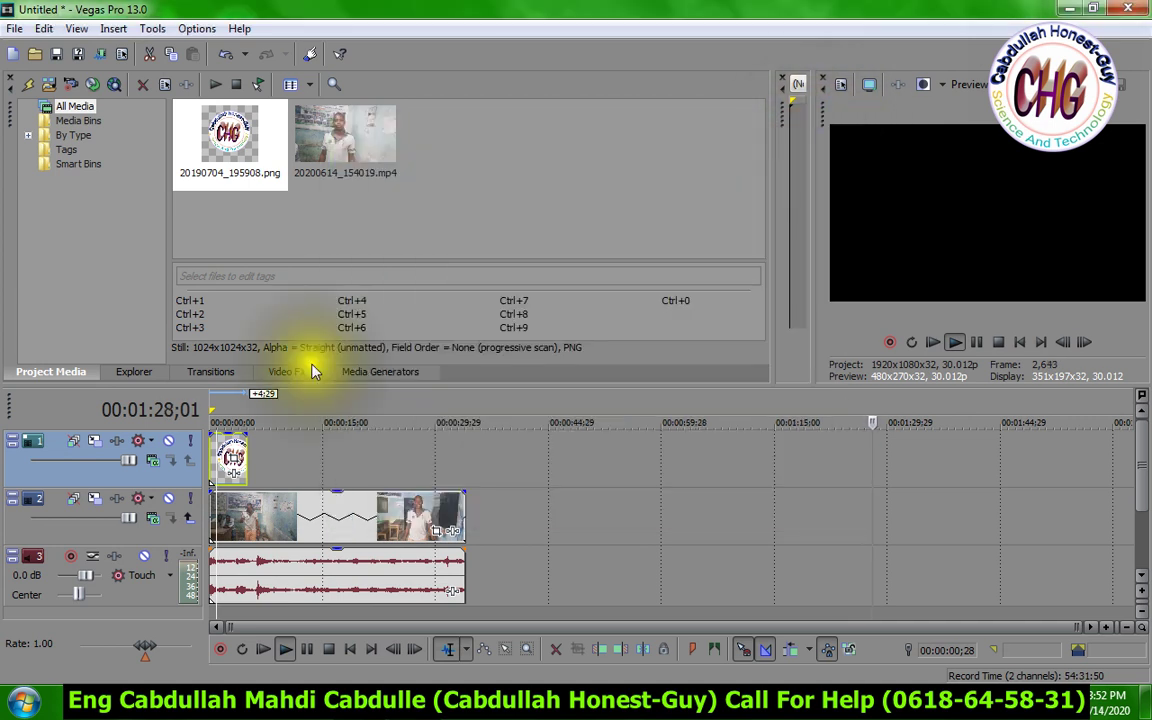
left_click(240, 462)
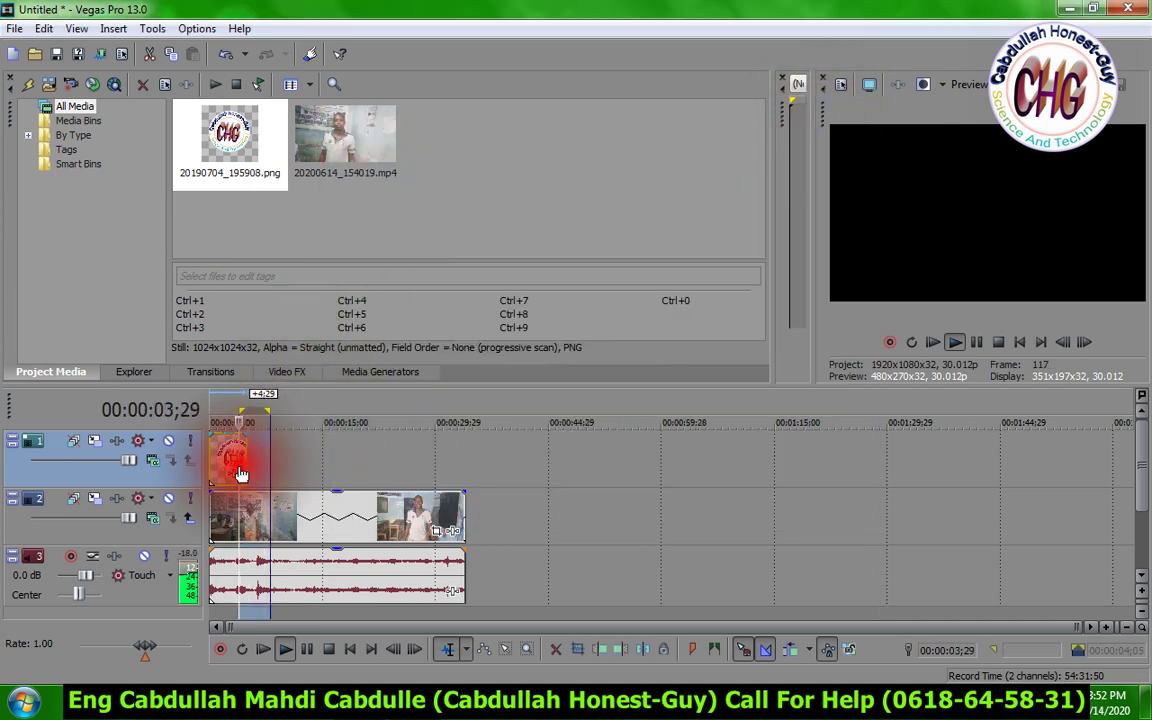
left_click(233, 472)
key("Delete")
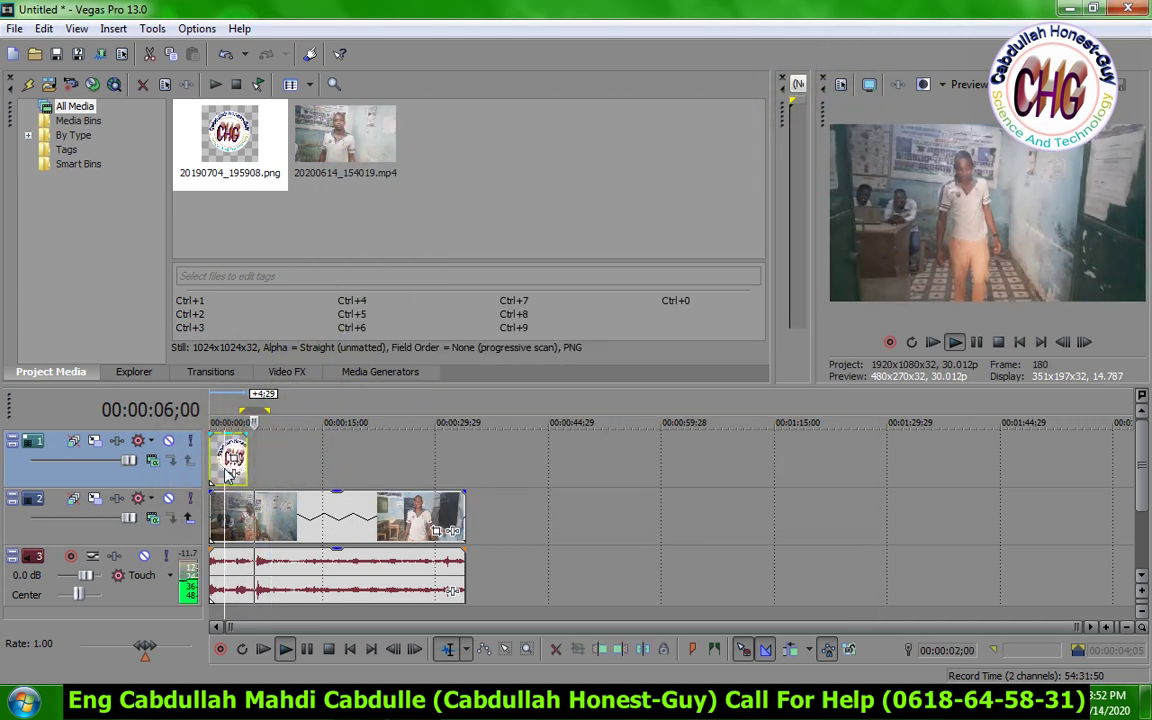
Place the logo image at the start of the new video track and extend it to the video clip's end.
left_click_drag(205, 133, 231, 458)
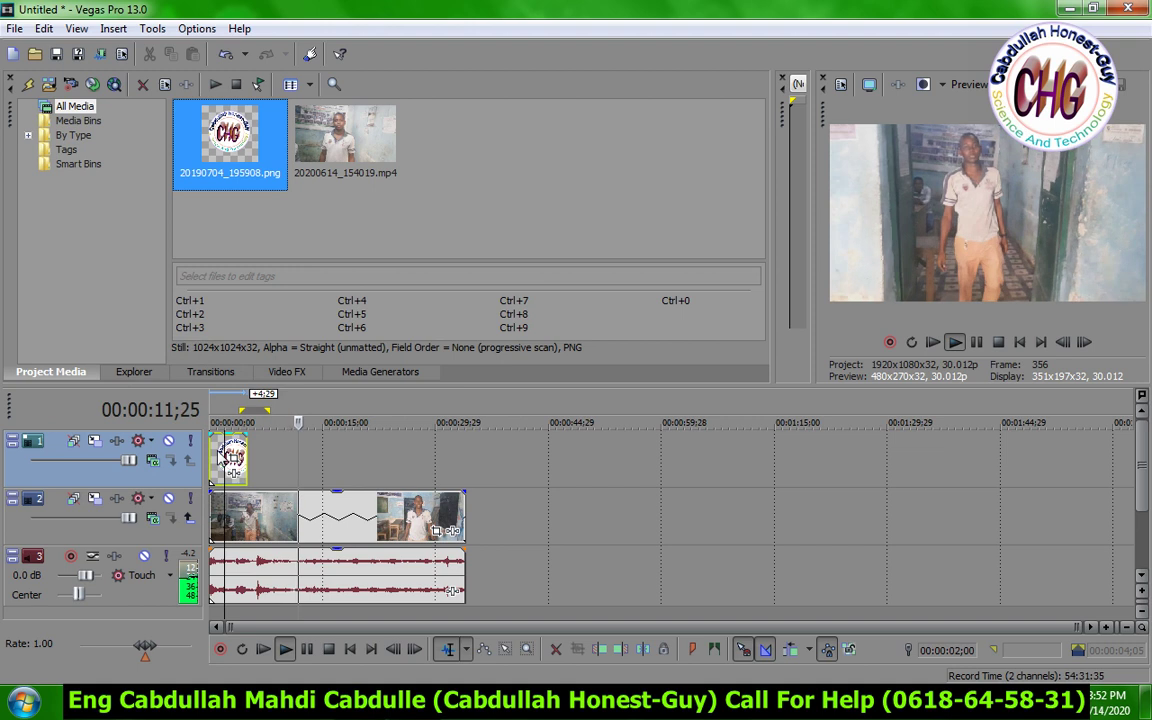
left_click(231, 474)
left_click_drag(244, 455, 465, 456)
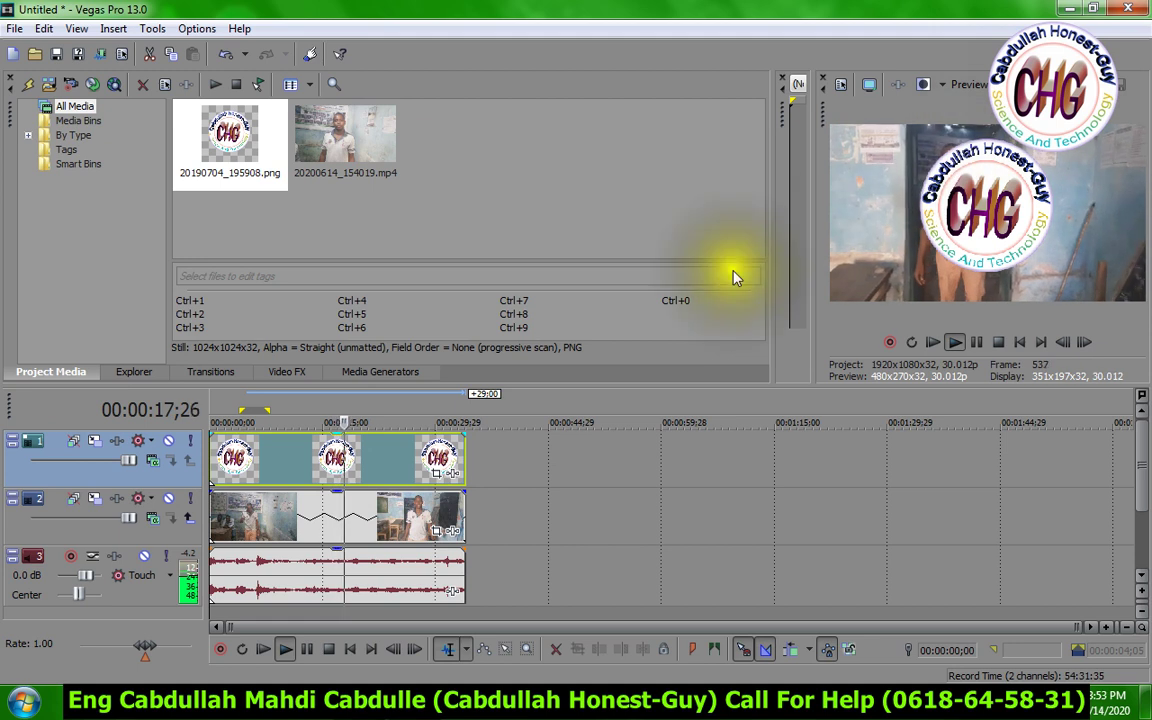
key("space")
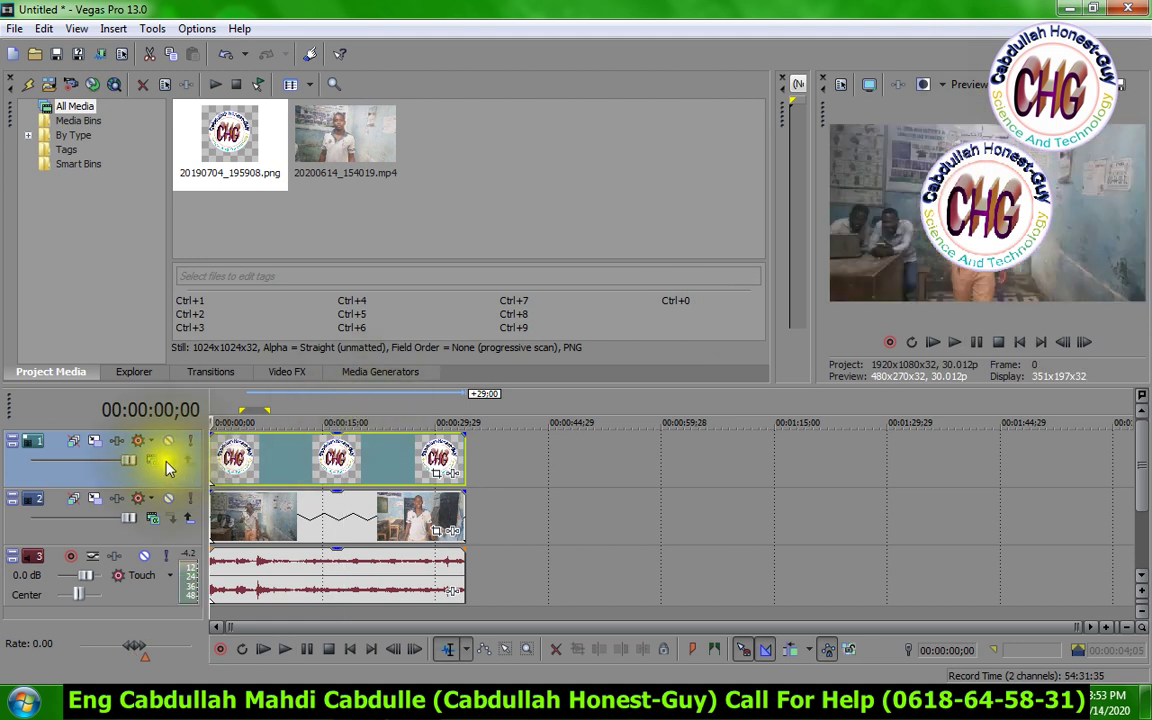
Use Track Motion on the logo track to shrink the logo to about 762 × 429 and position it at about X 764, Y 342.
left_click(98, 442)
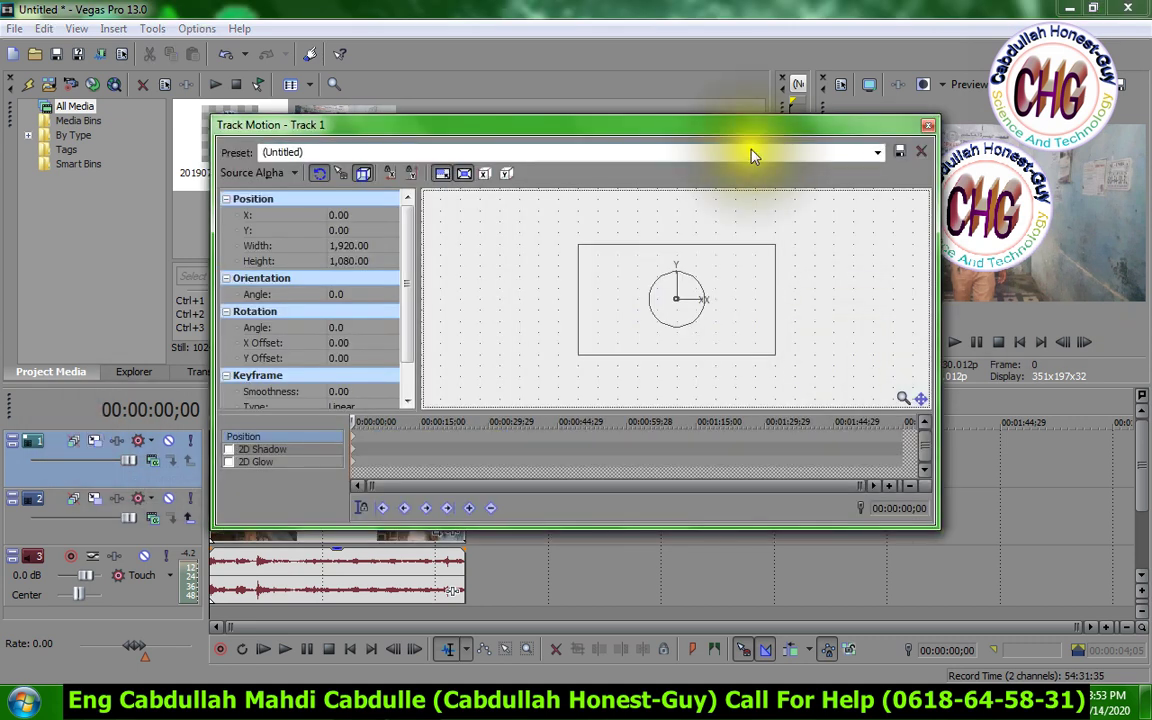
left_click_drag(730, 126, 754, 315)
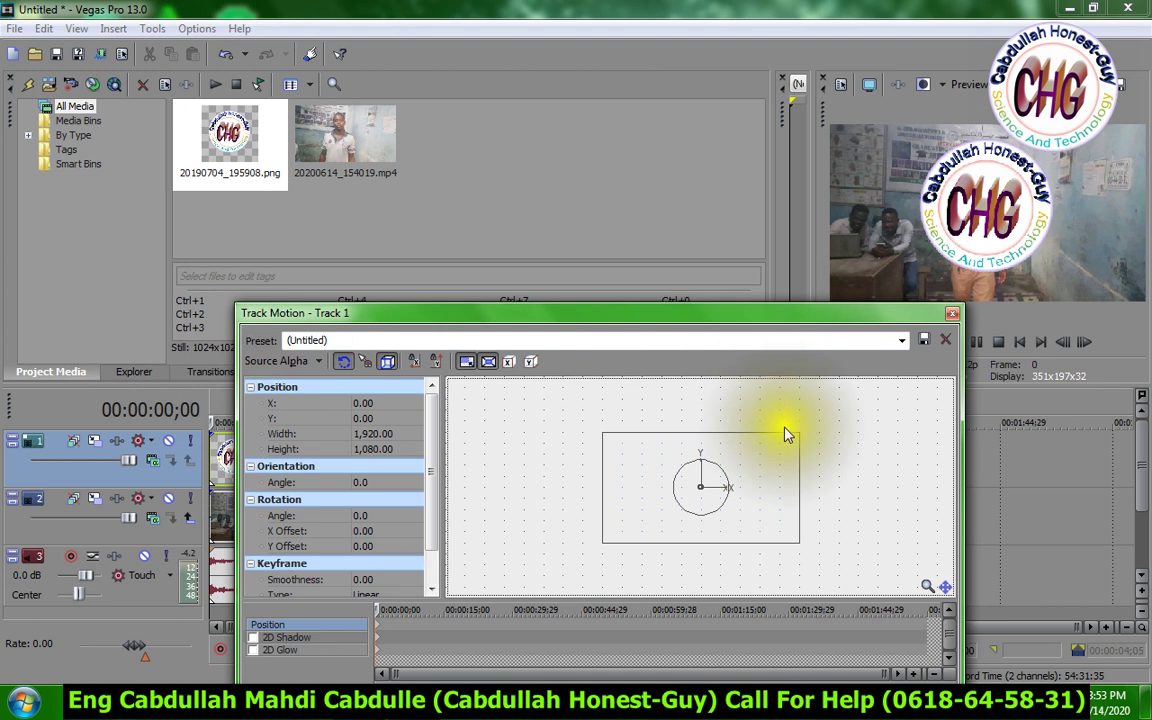
left_click_drag(800, 441, 747, 470)
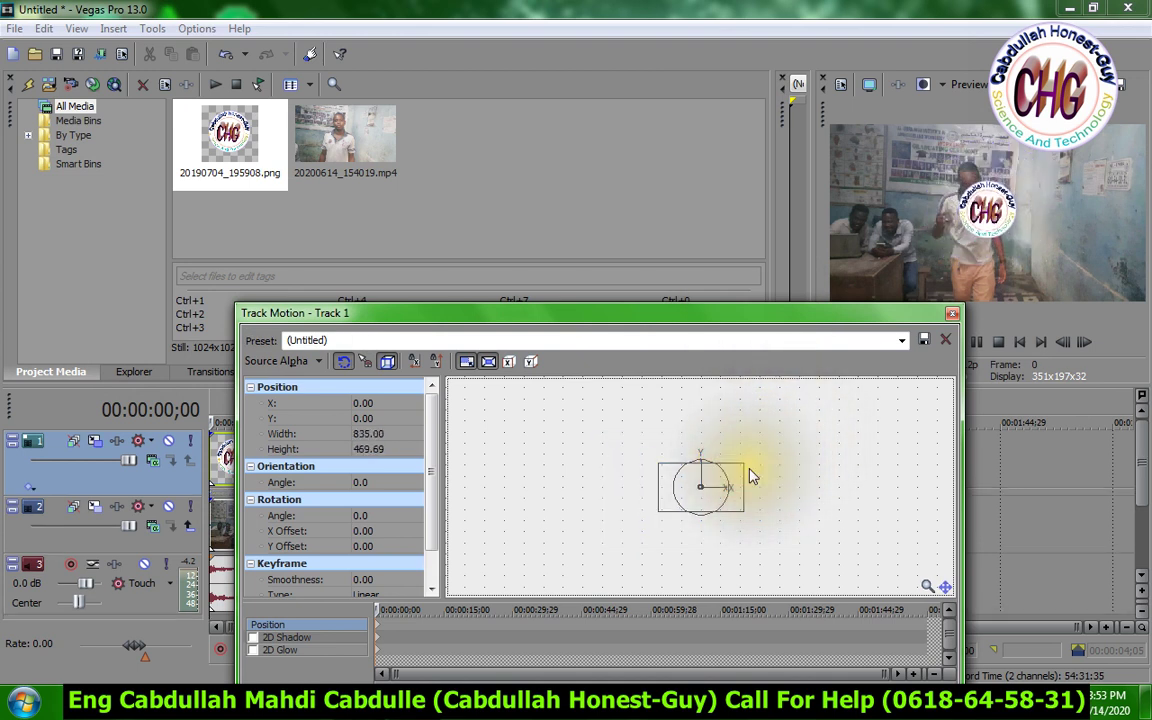
left_click_drag(685, 490, 800, 450)
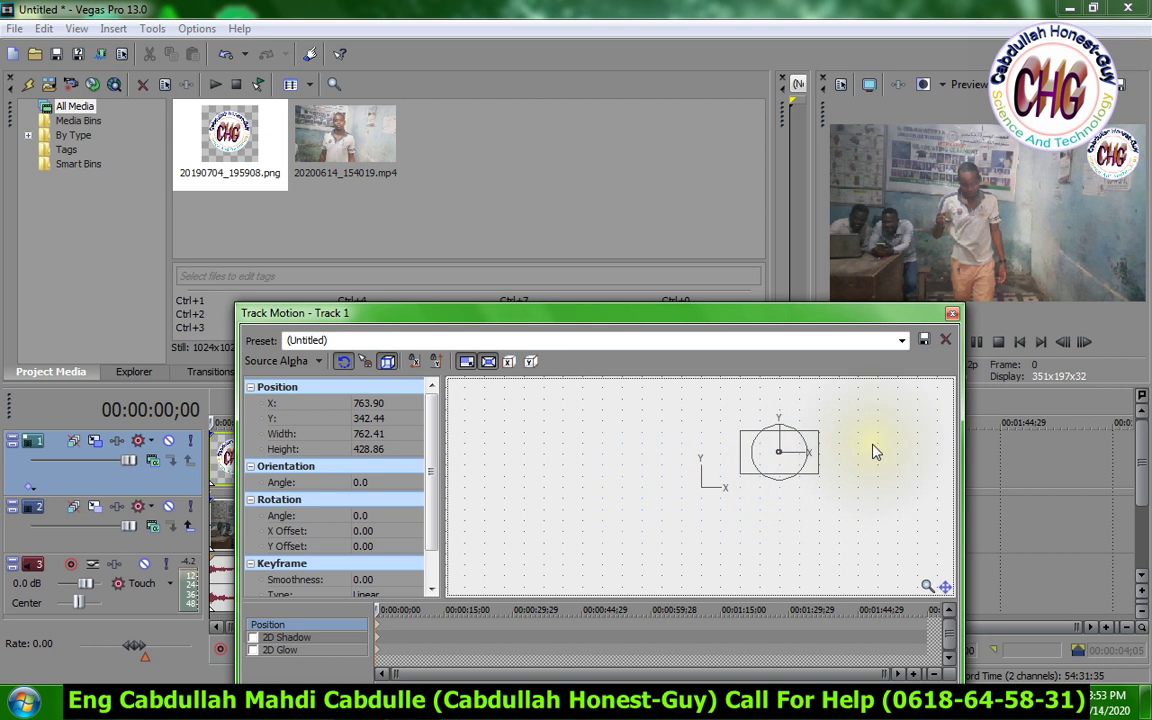
left_click(950, 315)
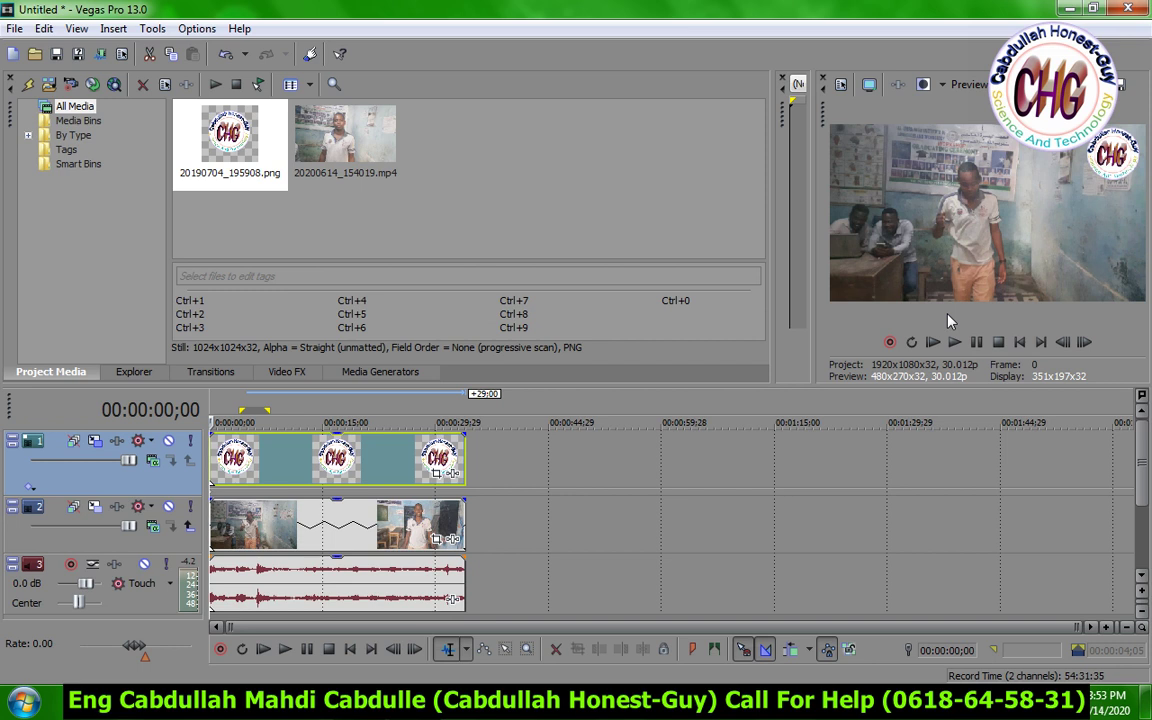
Add 20200614_154019.mp4 to the logo track at 00:00:45;08.
left_click(551, 460)
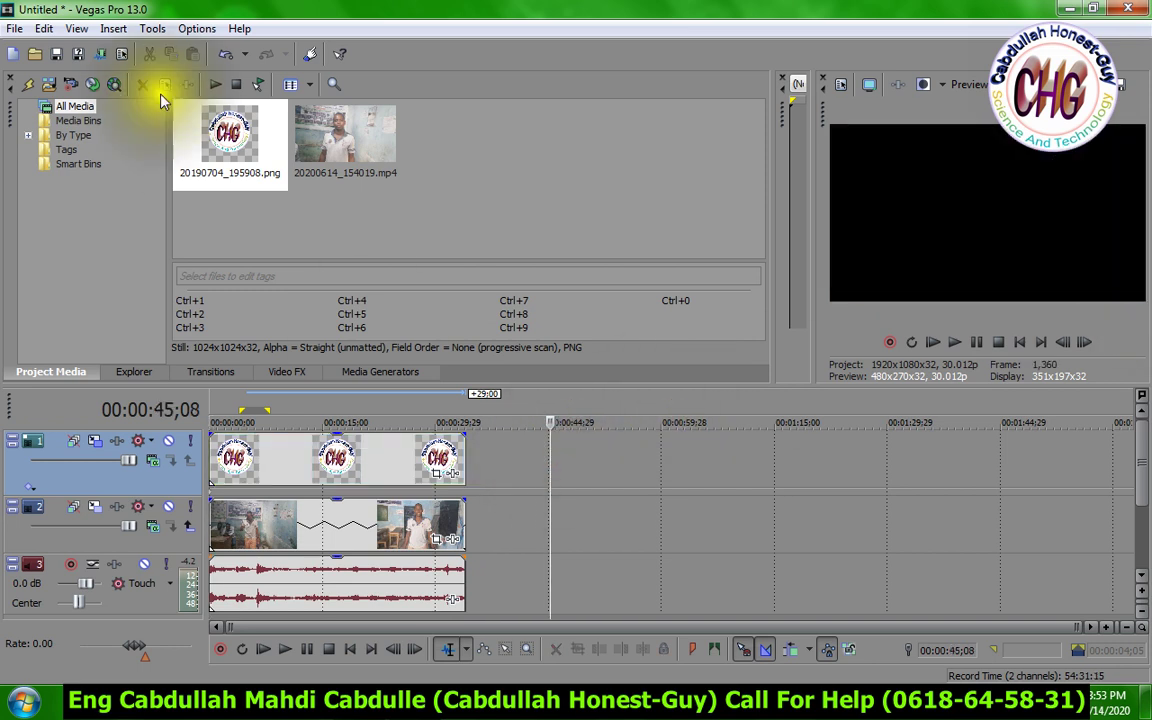
left_click(14, 29)
left_click(14, 30)
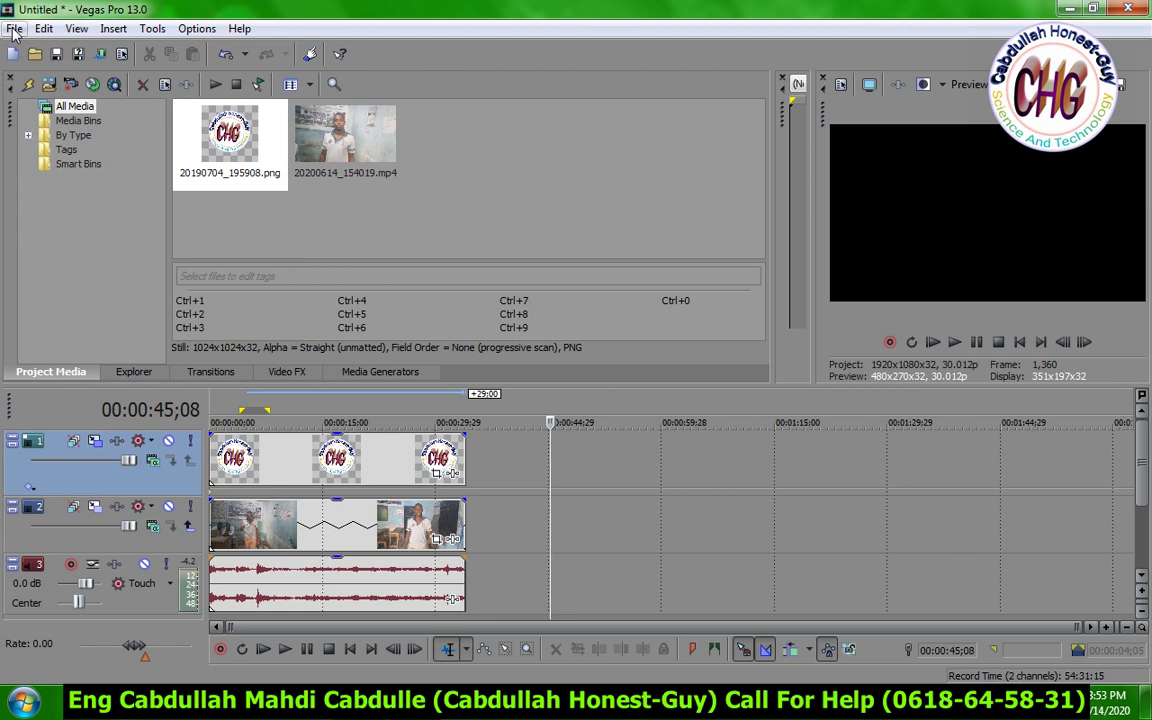
left_click(348, 126)
left_click_drag(348, 126, 557, 478)
left_click(590, 483)
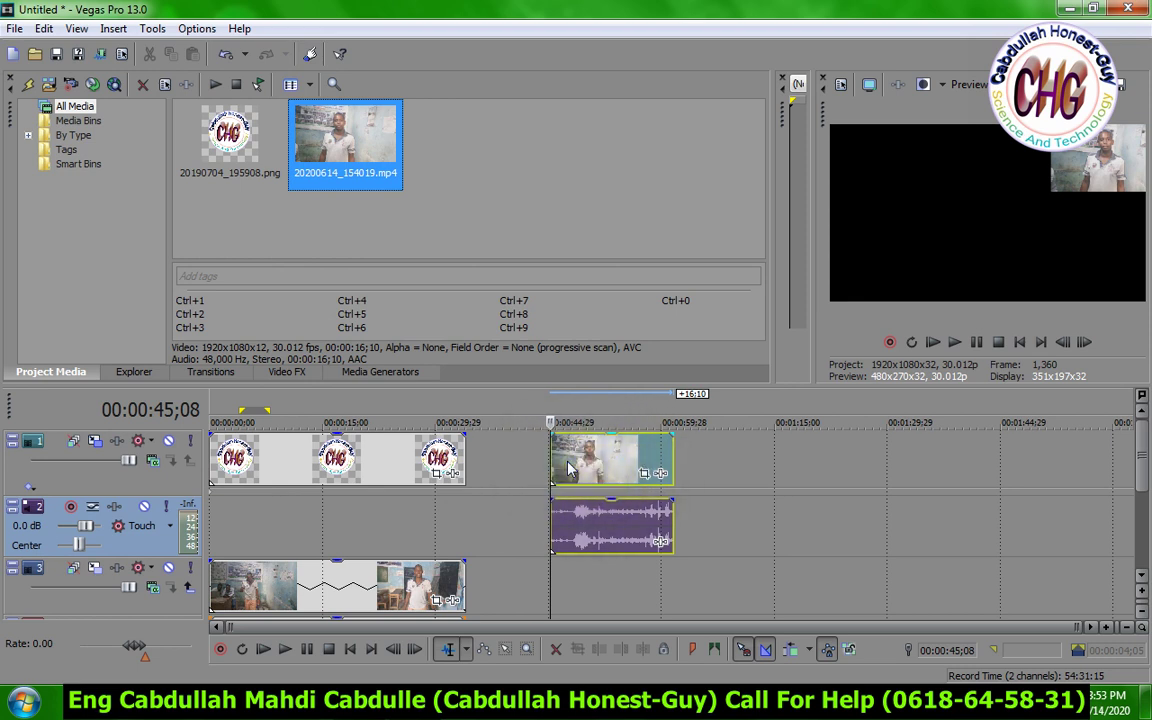
Trim the start of the added clip to 00:00:48;06.
left_click(573, 465)
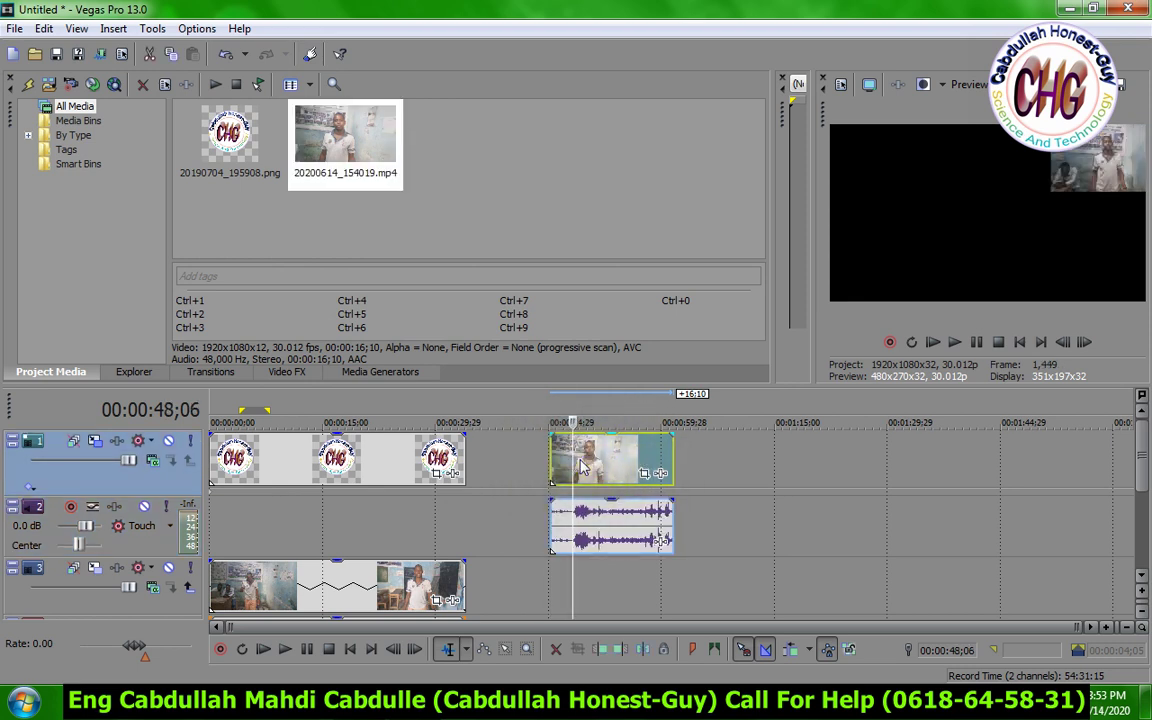
left_click_drag(551, 463, 571, 463)
left_click(558, 465)
Split the trimmed clip at 00:00:50;00 and delete its first part.
left_click(579, 463)
right_click(588, 465)
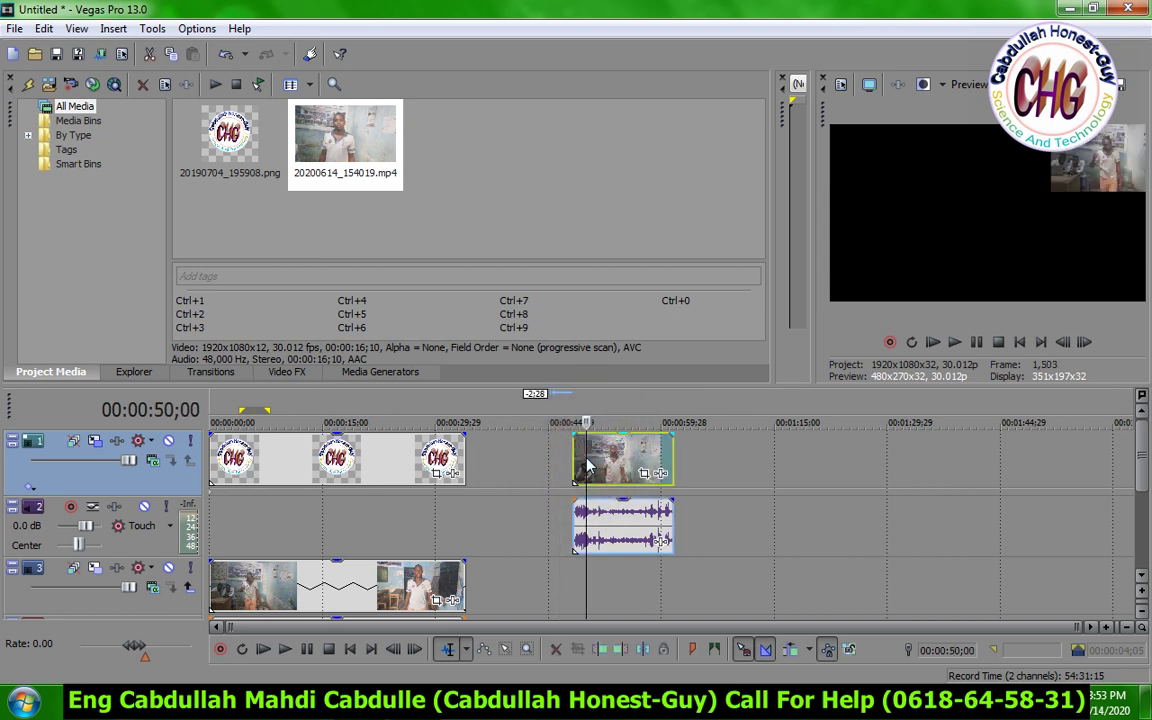
key("s")
left_click(583, 458)
left_click(580, 458)
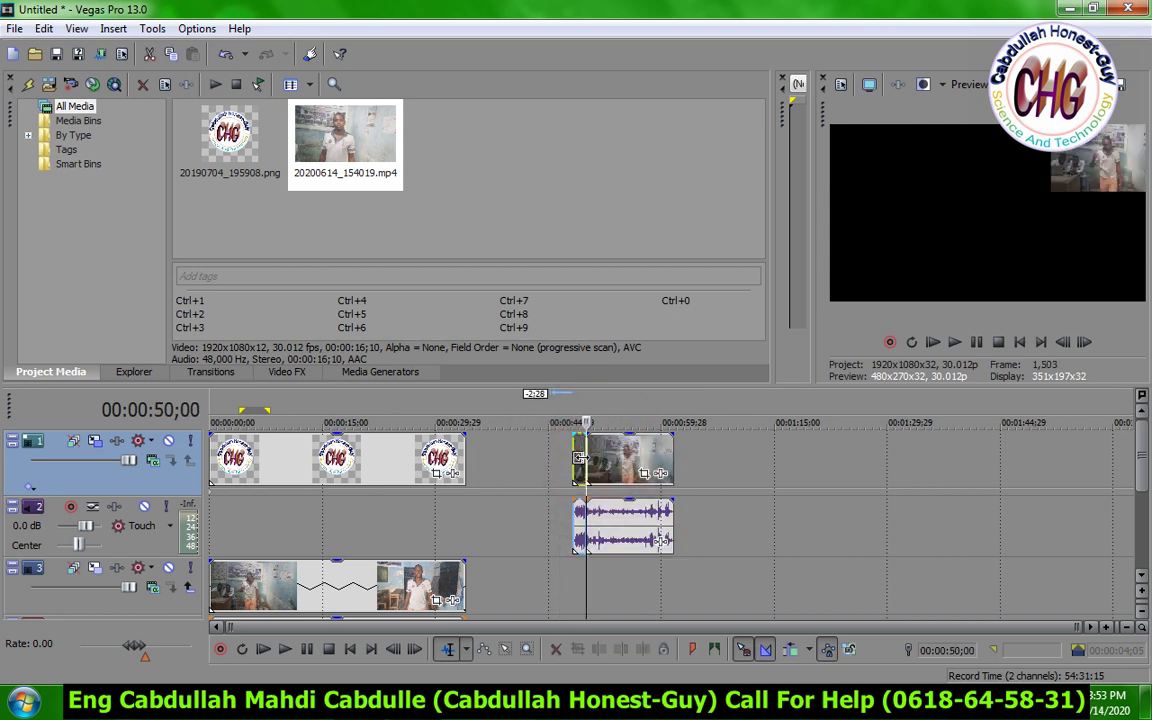
Shift the remaining part about 4;08 earlier, and move its video to a new track below the main audio track.
left_click_drag(596, 463, 586, 463)
left_click(744, 462)
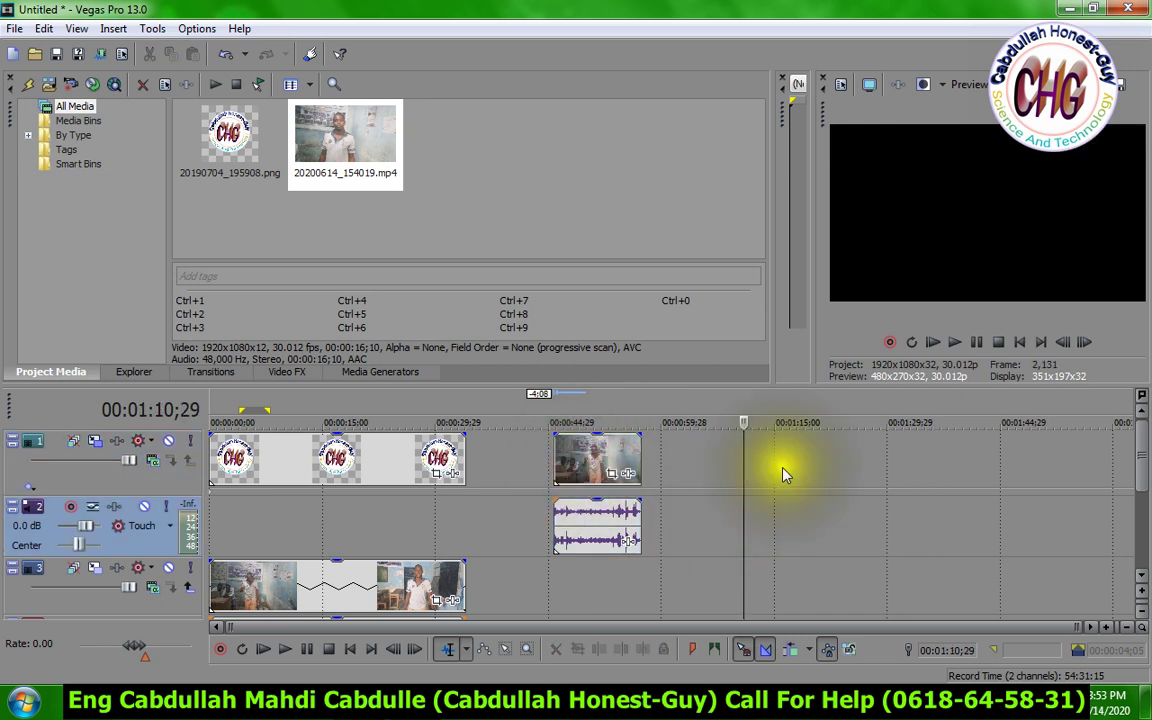
left_click(588, 456)
left_click(586, 458)
left_click(579, 586)
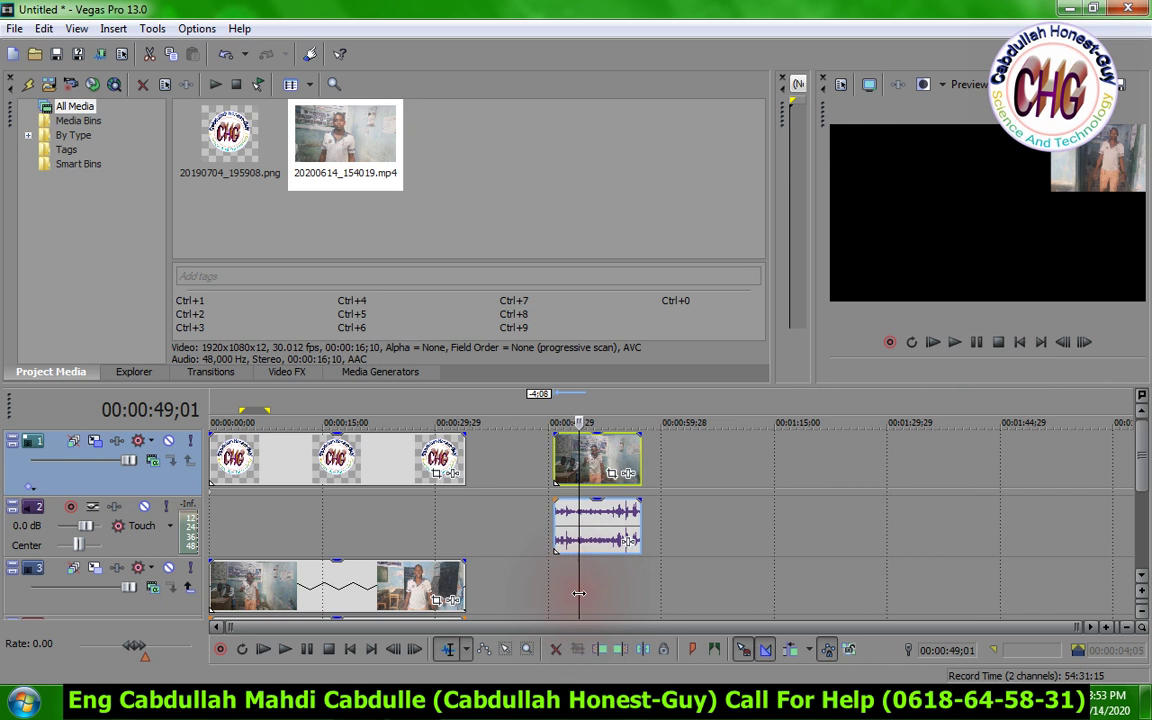
mouse_move(1145, 445)
left_mouse_down()
mouse_move(1145, 500)
mouse_move(1145, 445)
left_mouse_up()
left_click_drag(604, 481, 578, 590)
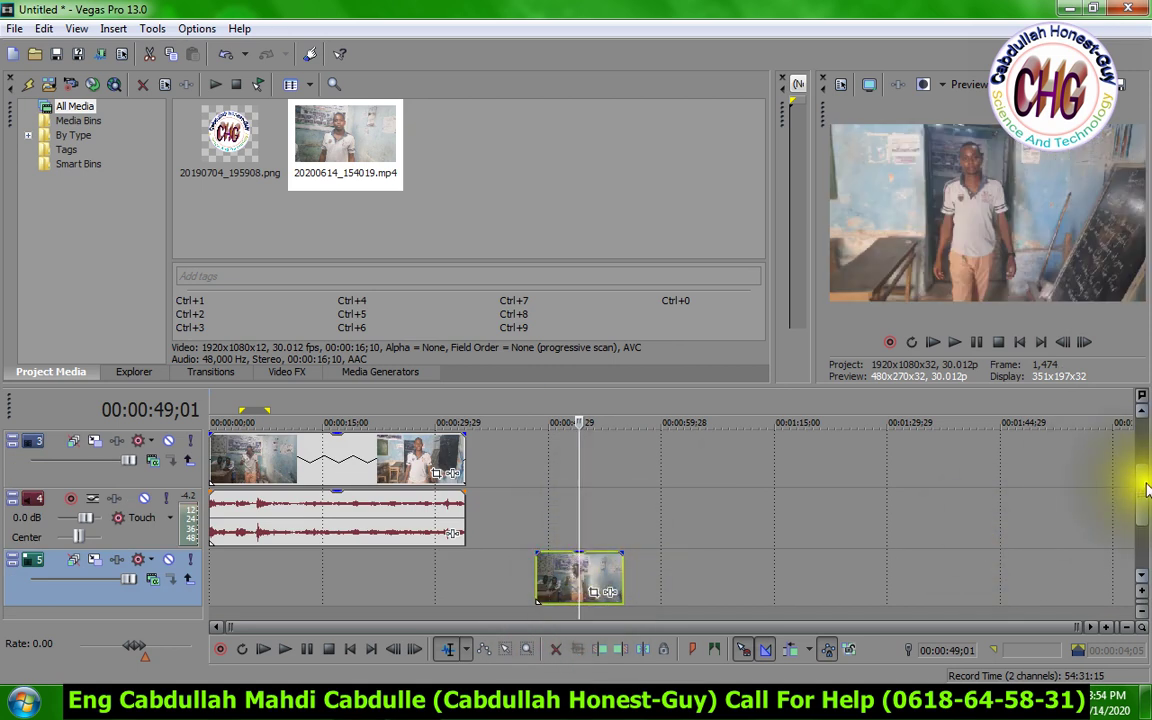
left_click_drag(1147, 489, 1145, 455)
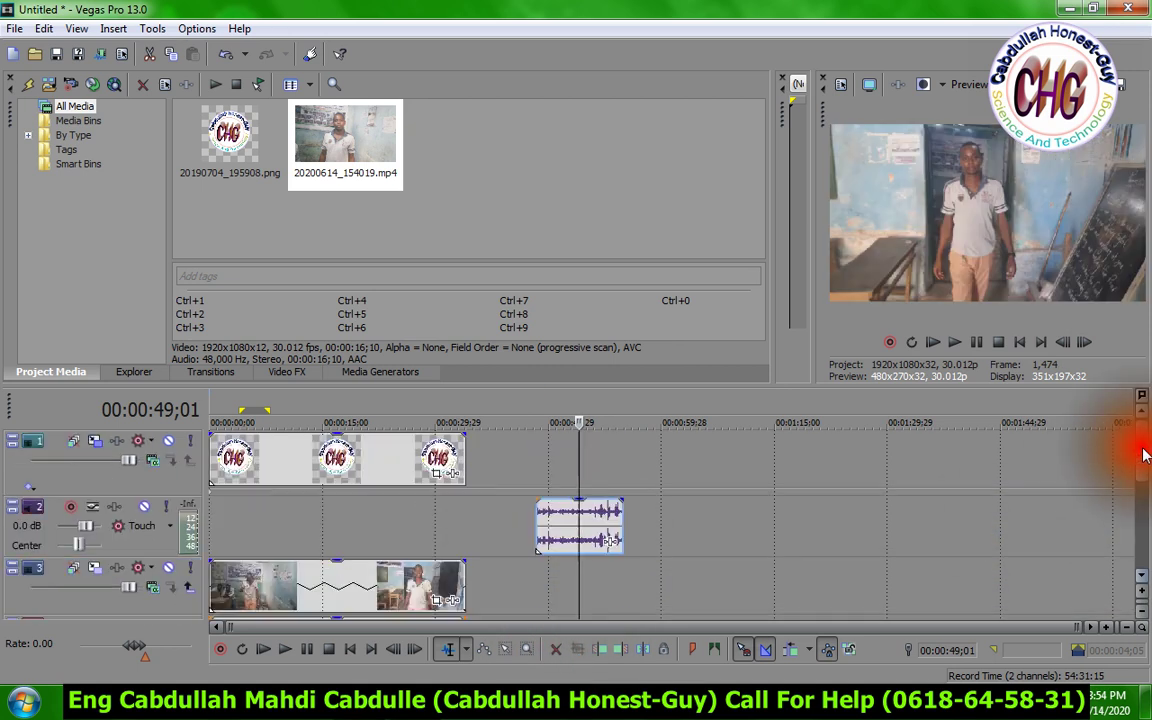
Look at the audio plug-in chooser for the remaining part, cancel it, and delete that part.
left_click(556, 540)
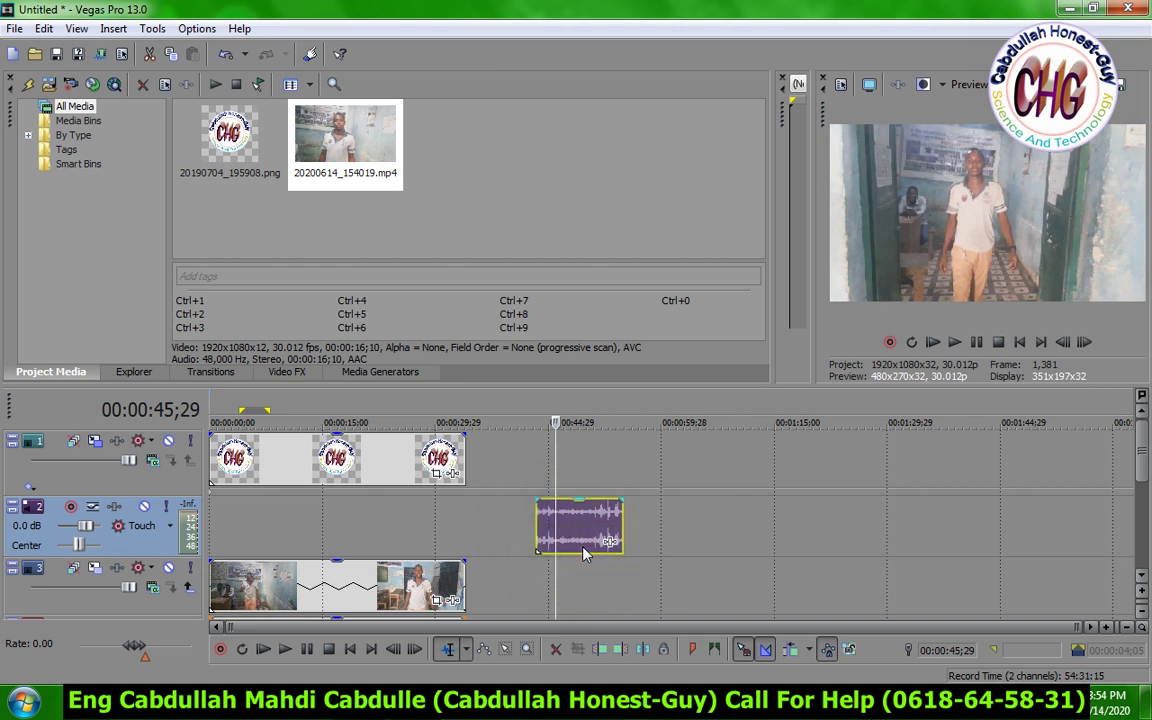
left_click(571, 535)
left_click(613, 545)
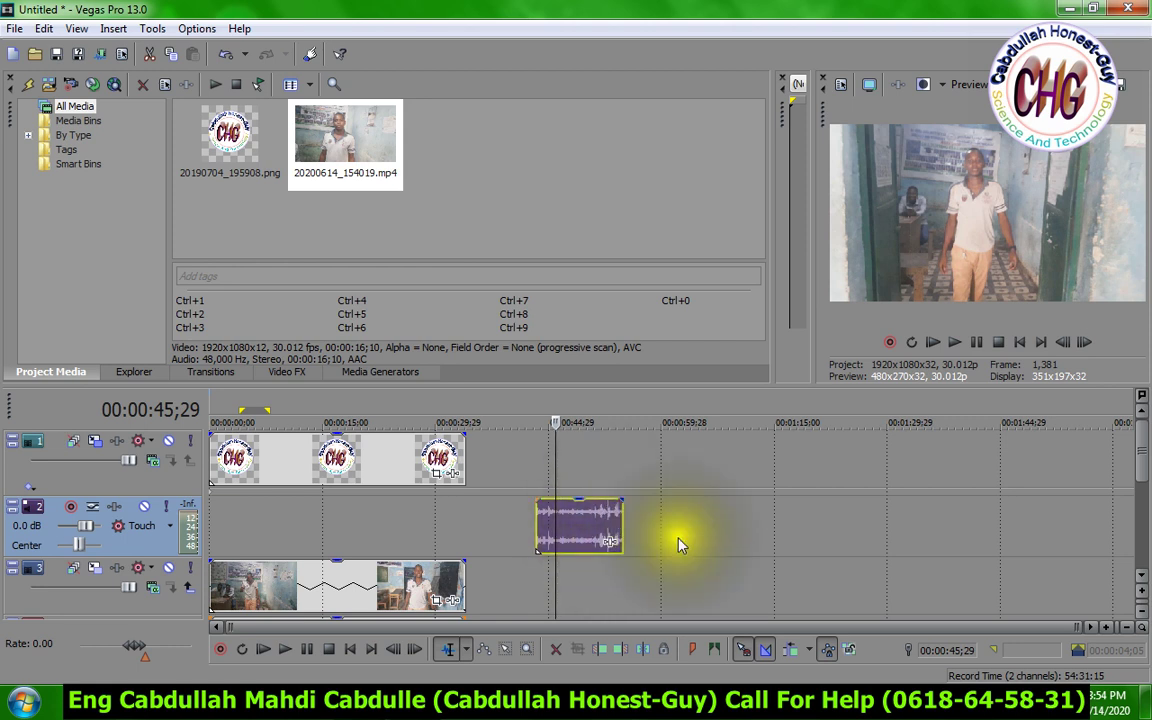
left_click(680, 545)
left_click(610, 541)
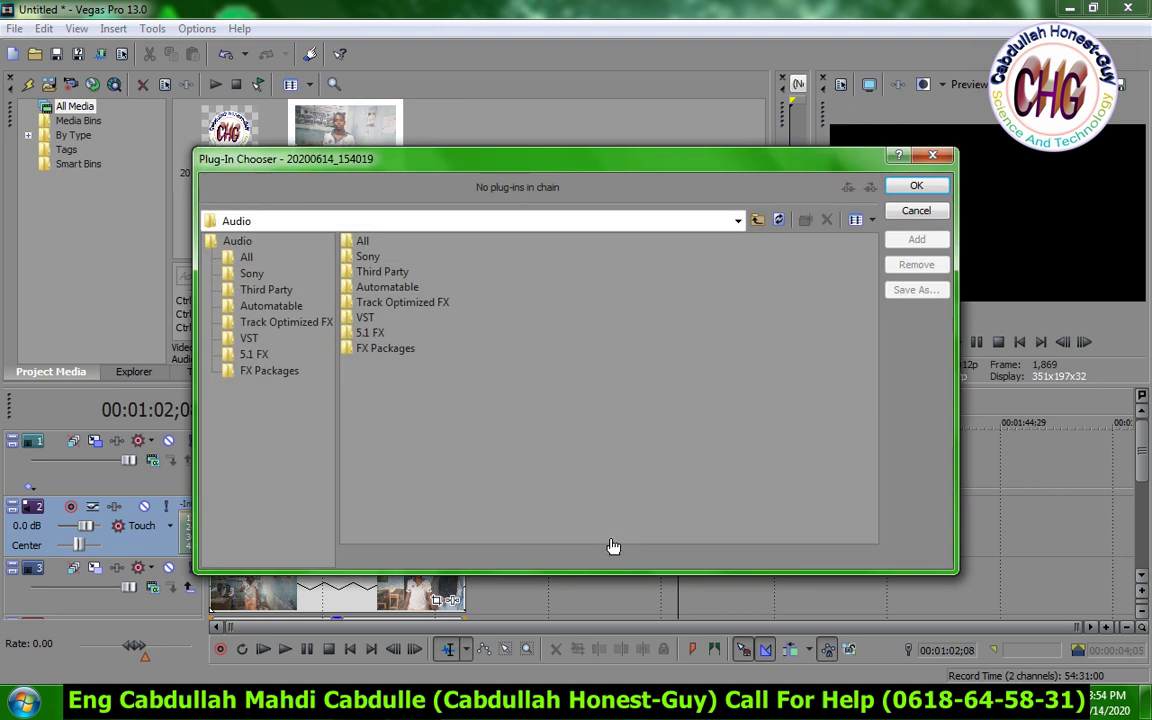
left_click(916, 210)
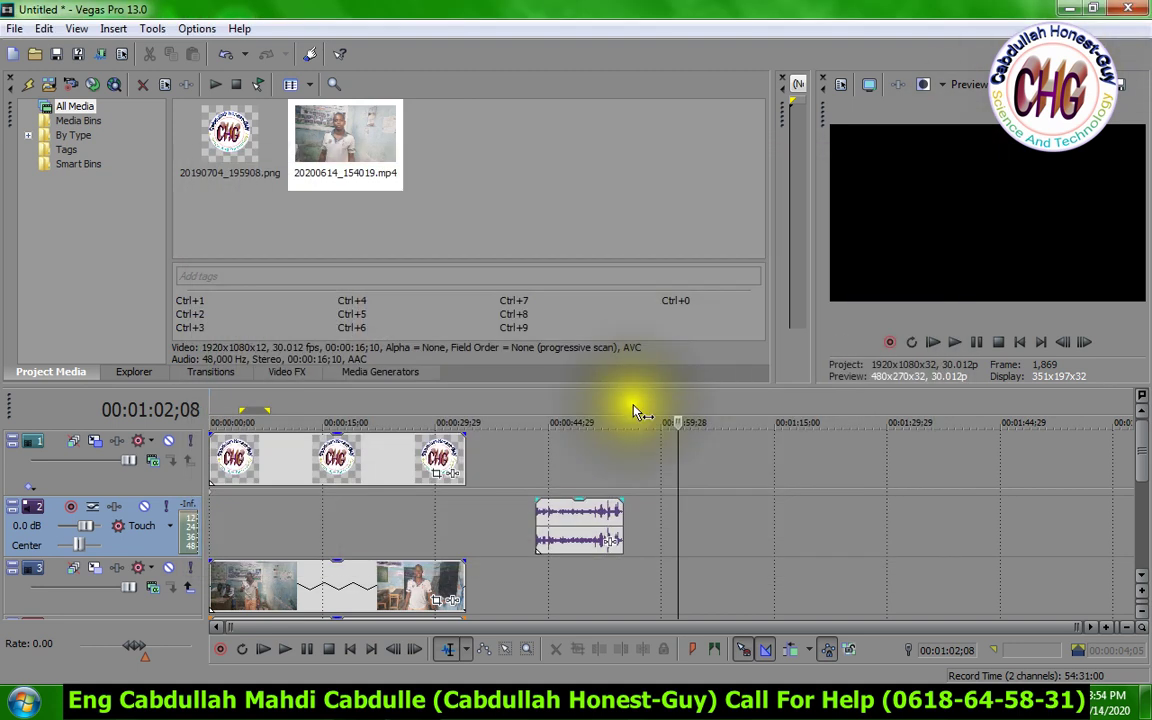
left_click(570, 522)
key("Delete")
Place 20200614_154019.mp4 on the main video track, shortly after the end of the first clip.
left_click_drag(360, 183, 428, 302)
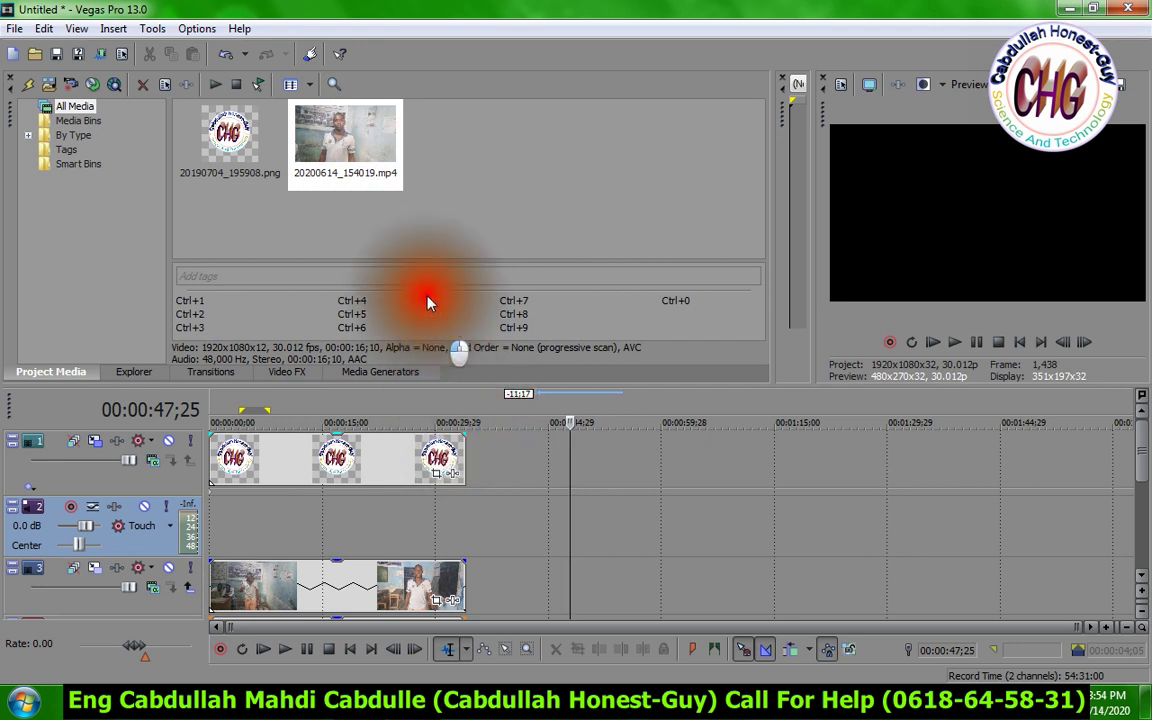
left_click_drag(365, 172, 490, 597)
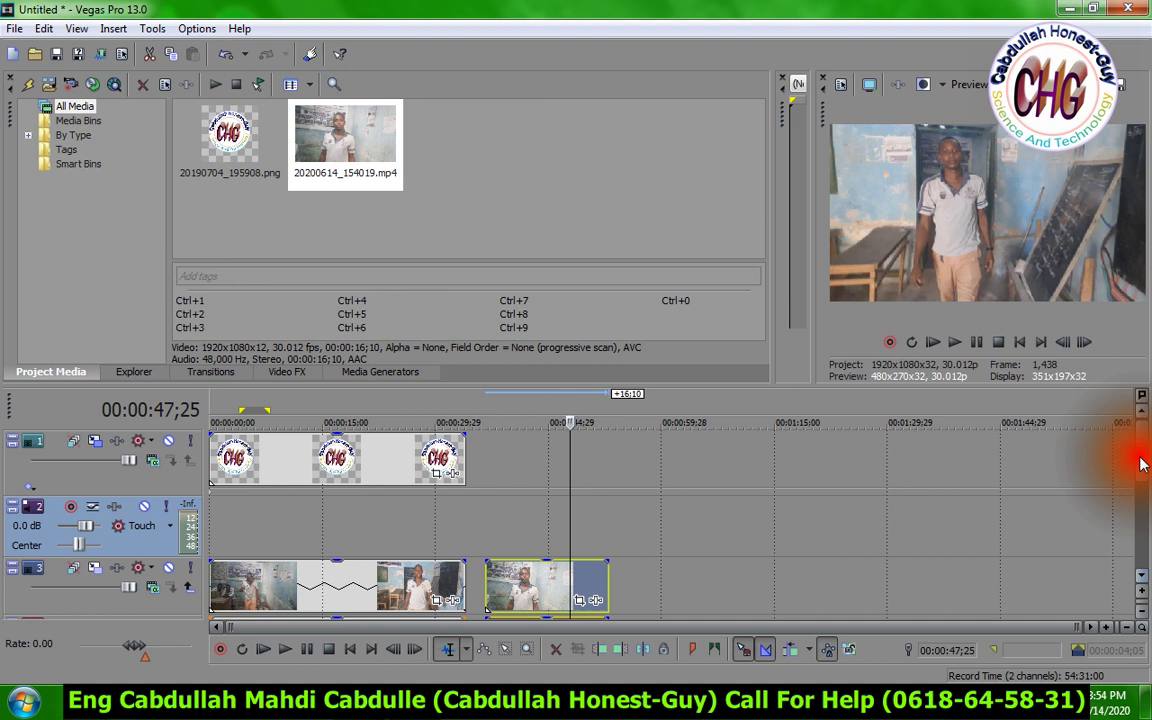
scroll(1142, 468, "down", 1)
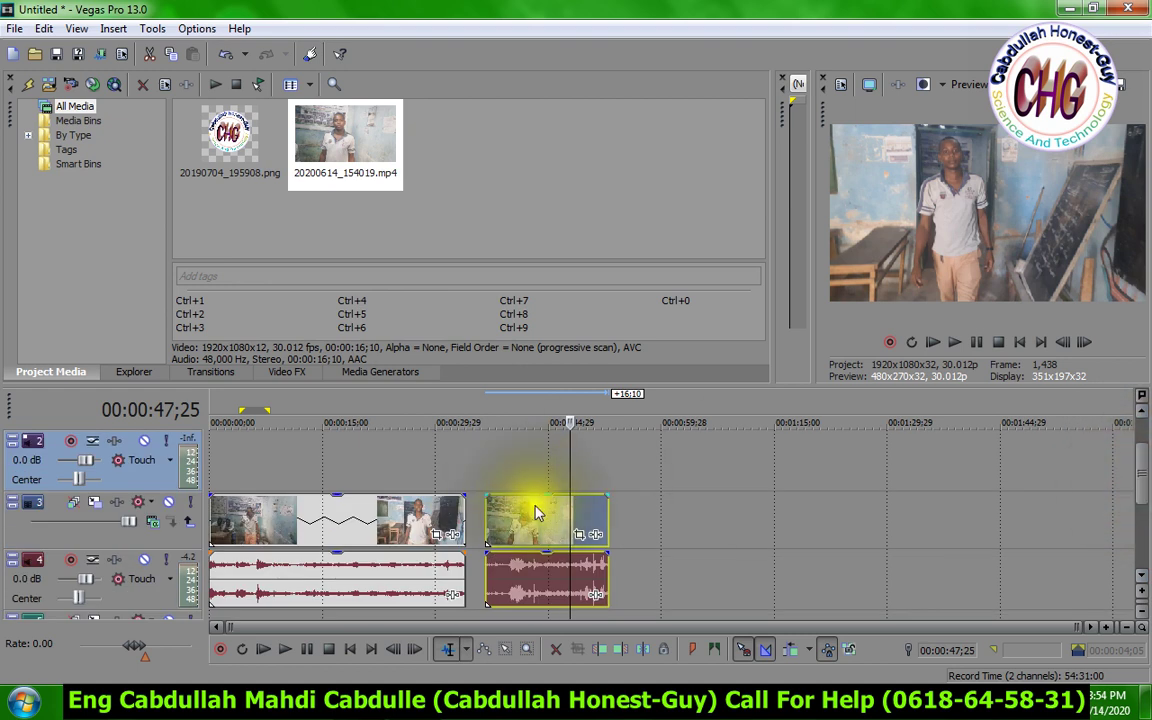
Crop the second clip with Event Pan/Crop to about 981 × 552, centred on the person's face at about X 857, Y 291.
left_click(580, 538)
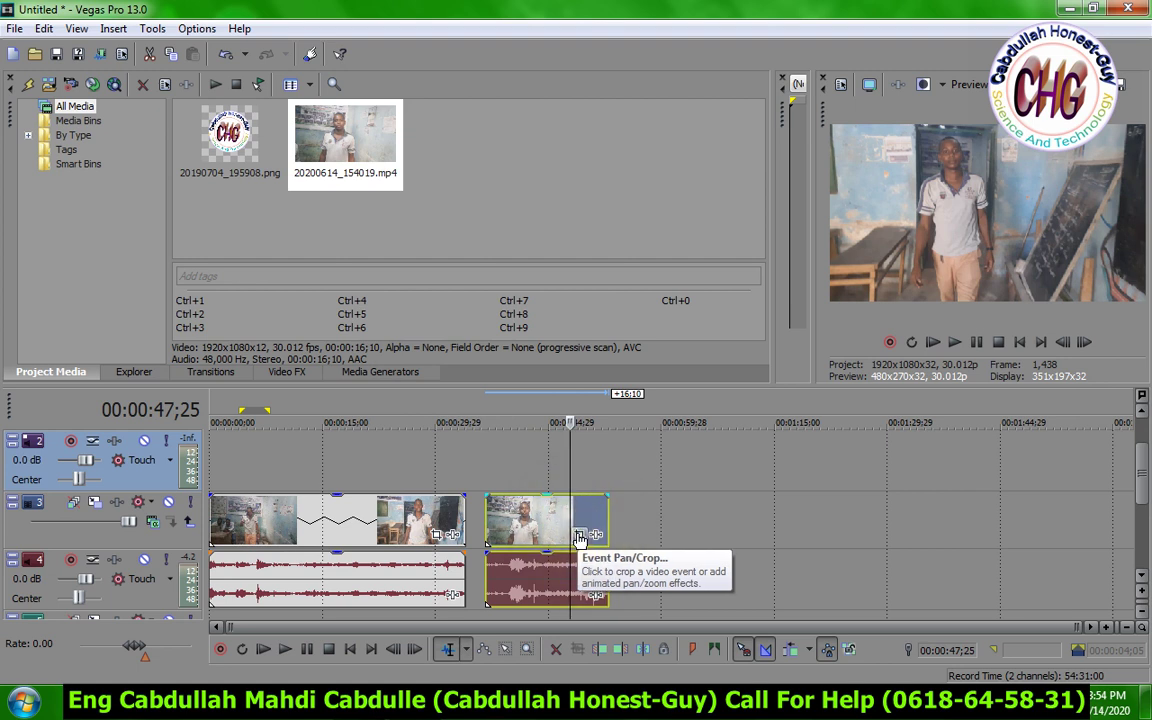
left_click(580, 538)
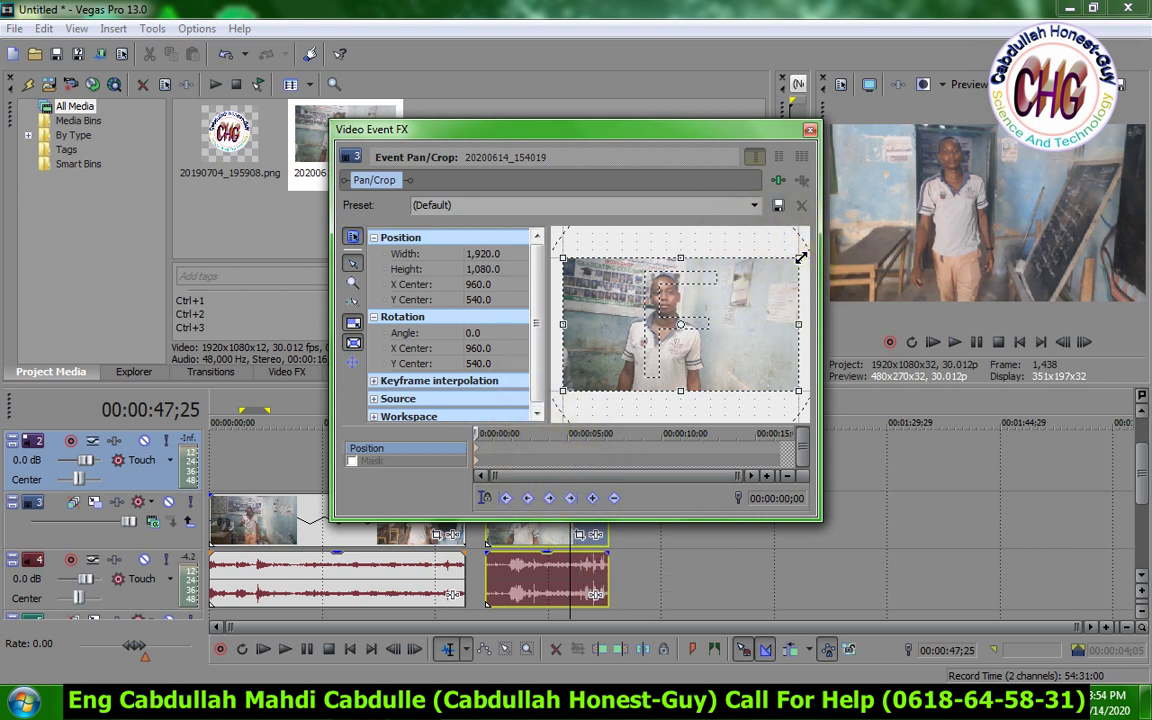
left_click_drag(798, 258, 775, 292)
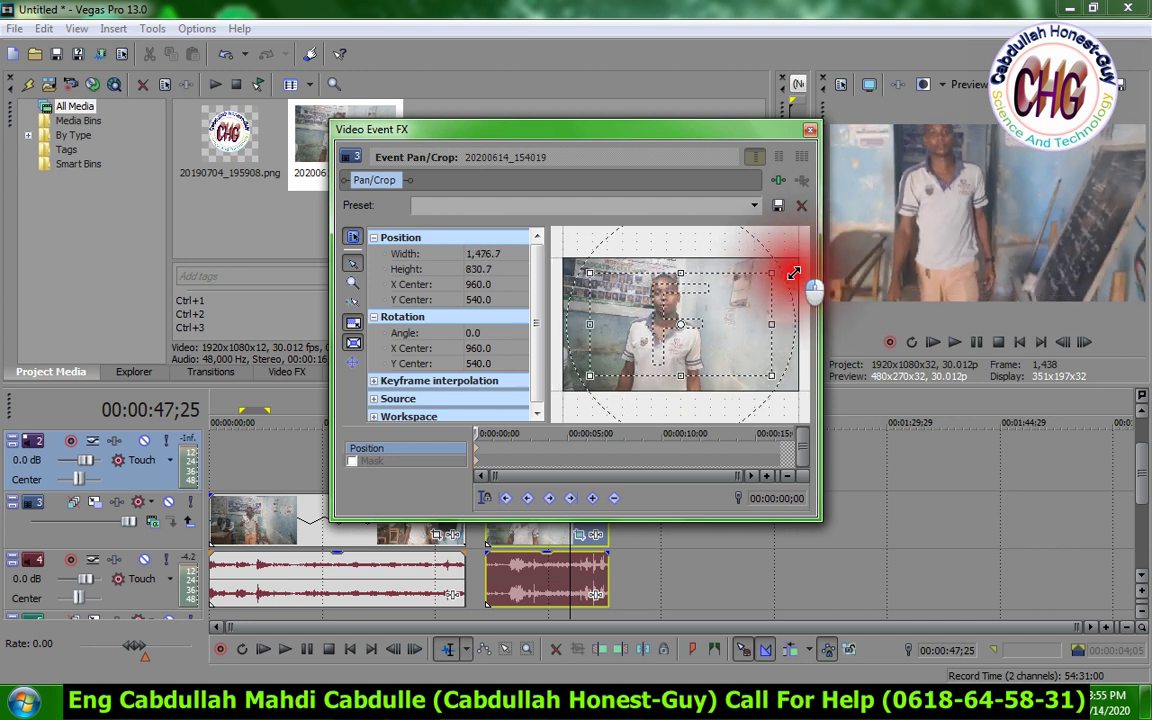
mouse_move(725, 295)
left_mouse_down()
mouse_move(723, 270)
mouse_move(760, 258)
mouse_move(717, 293)
mouse_move(727, 298)
mouse_move(721, 274)
mouse_move(715, 288)
left_mouse_up()
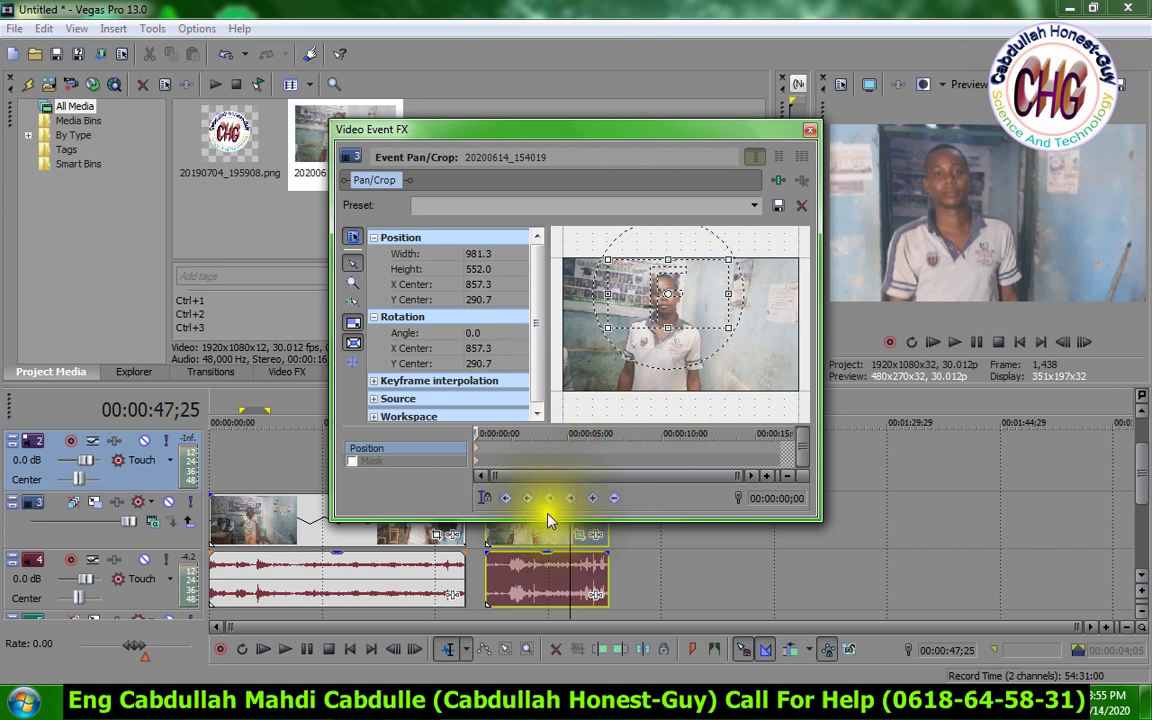
Add a mask keyframe before the five-second mark of the second clip, and close the Pan/Crop settings.
left_click(481, 453)
left_click_drag(493, 455, 543, 461)
left_click(478, 452)
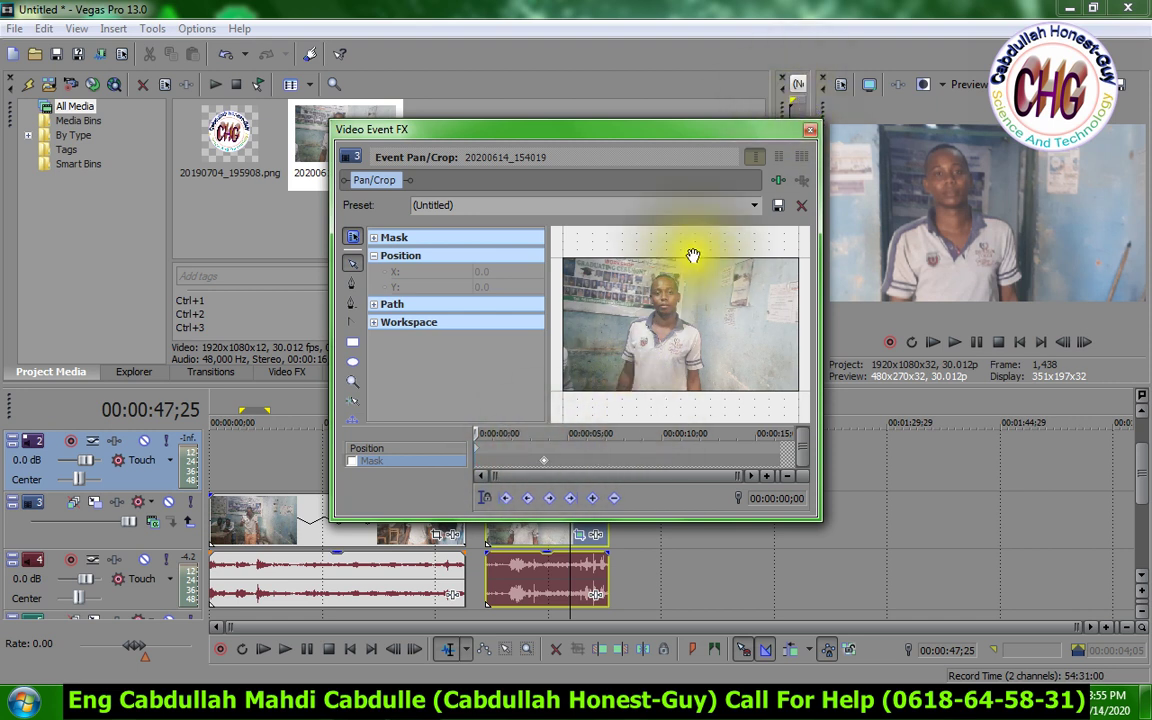
left_click(699, 334)
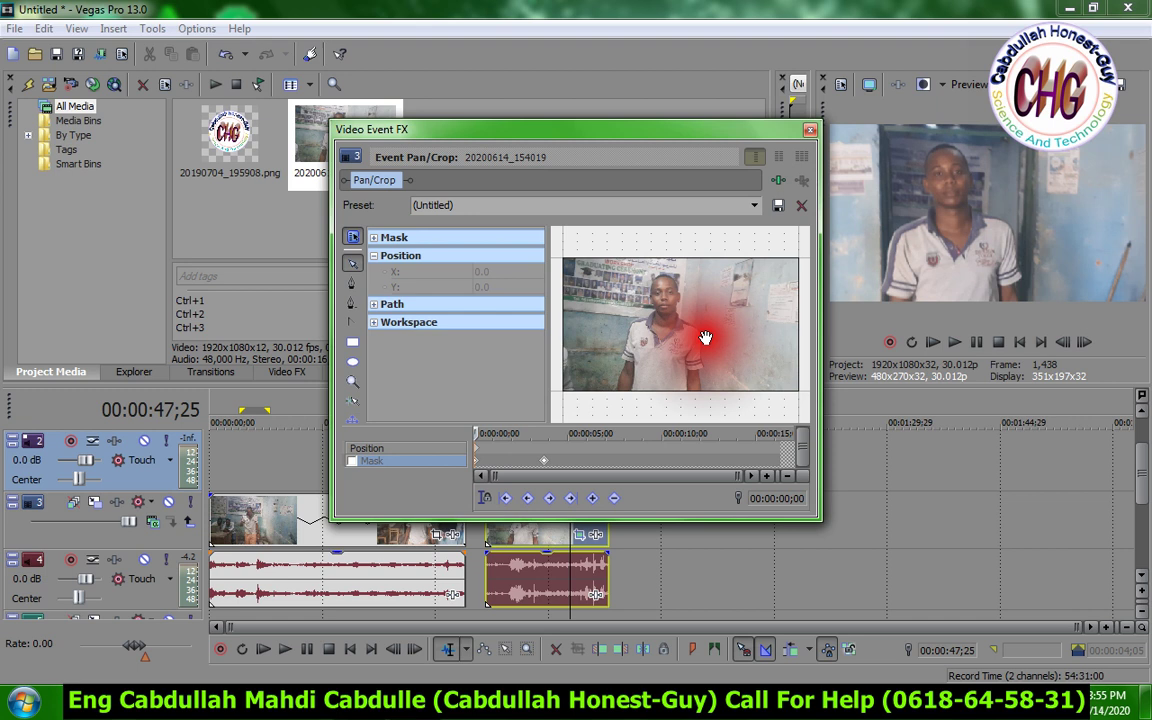
left_click(812, 130)
Play back the cropped second clip from 00:00:35;17 to check the zoom.
left_click(511, 486)
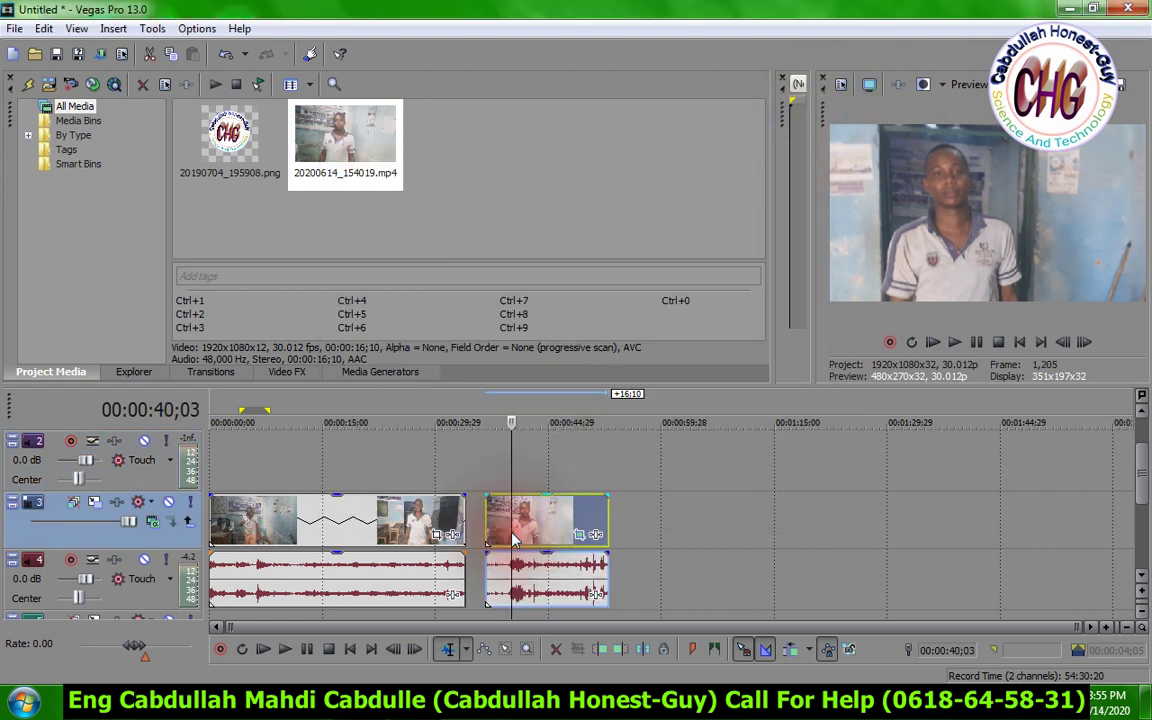
left_click(479, 478)
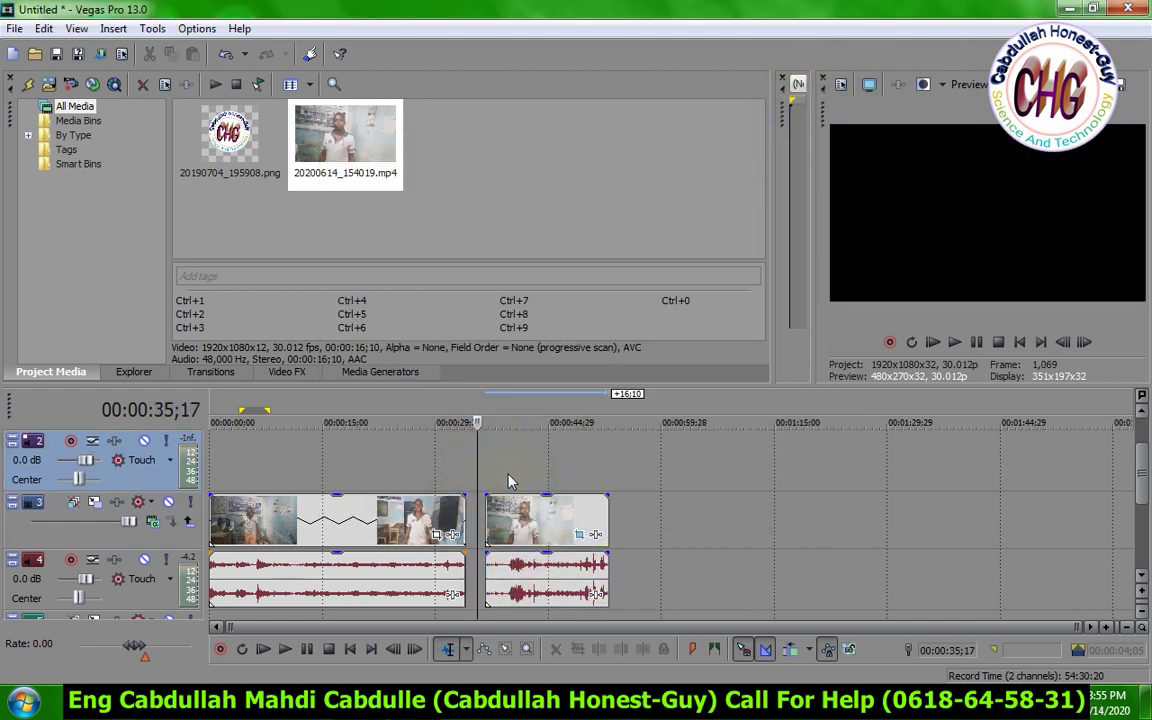
key("space")
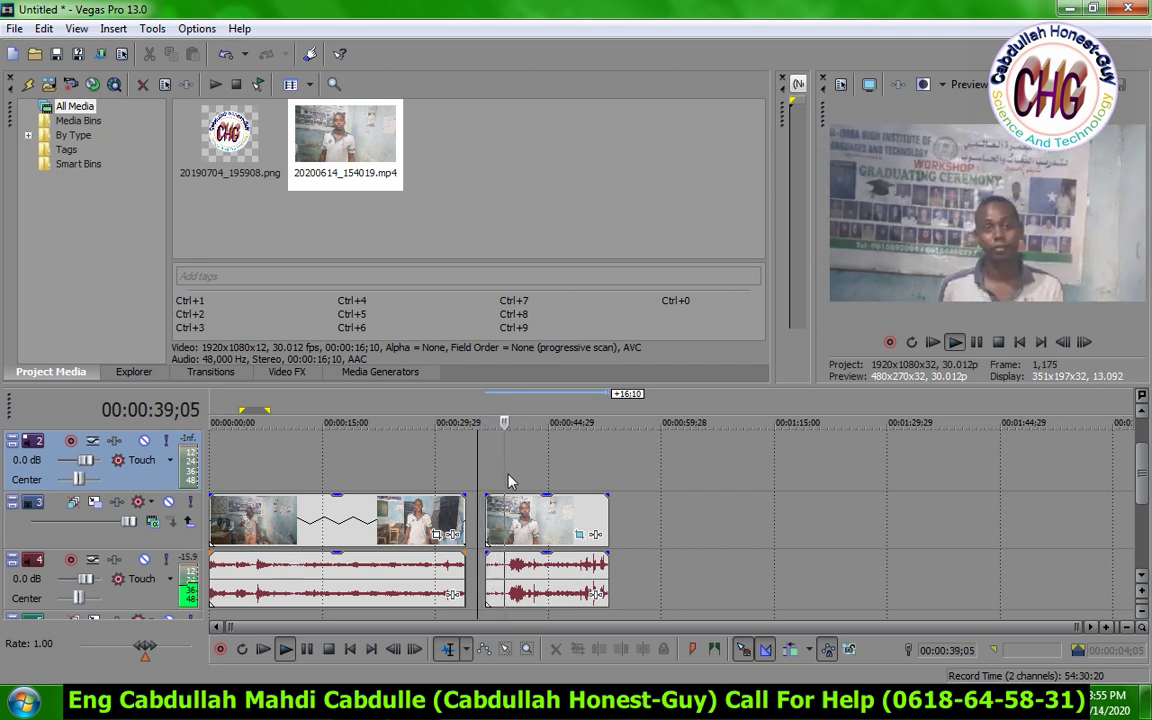
key("space")
Split the cropped second clip at 00:00:40;07 and delete its first part.
left_click(515, 528)
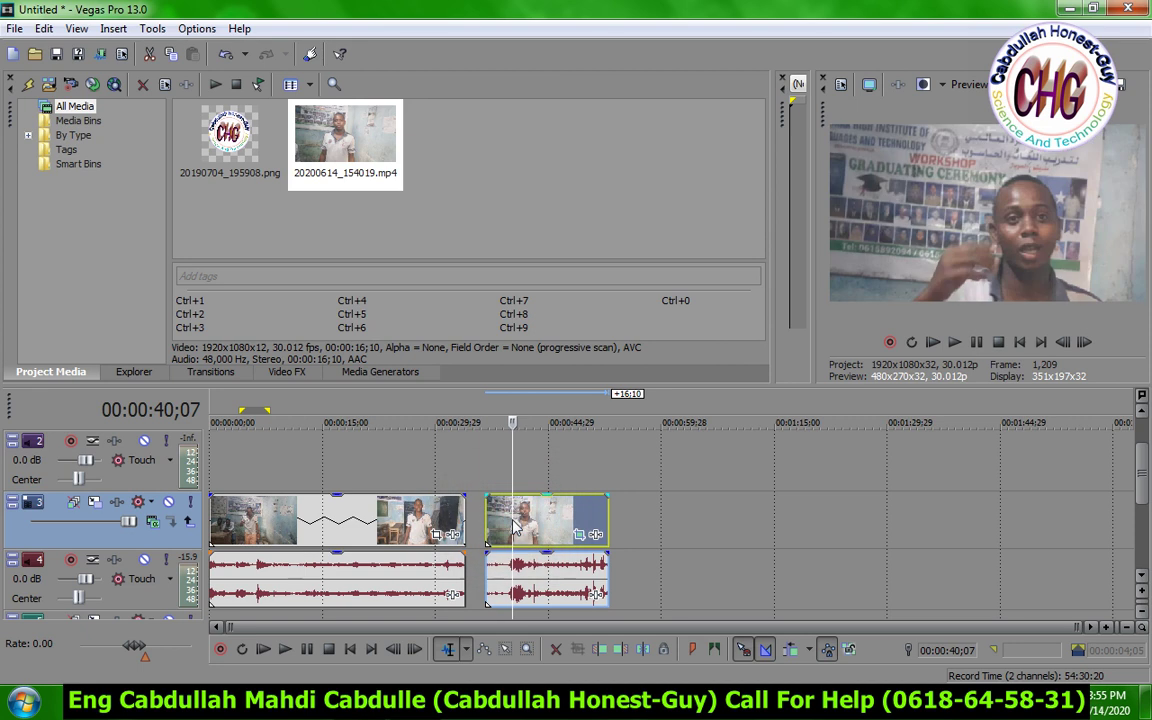
key("s")
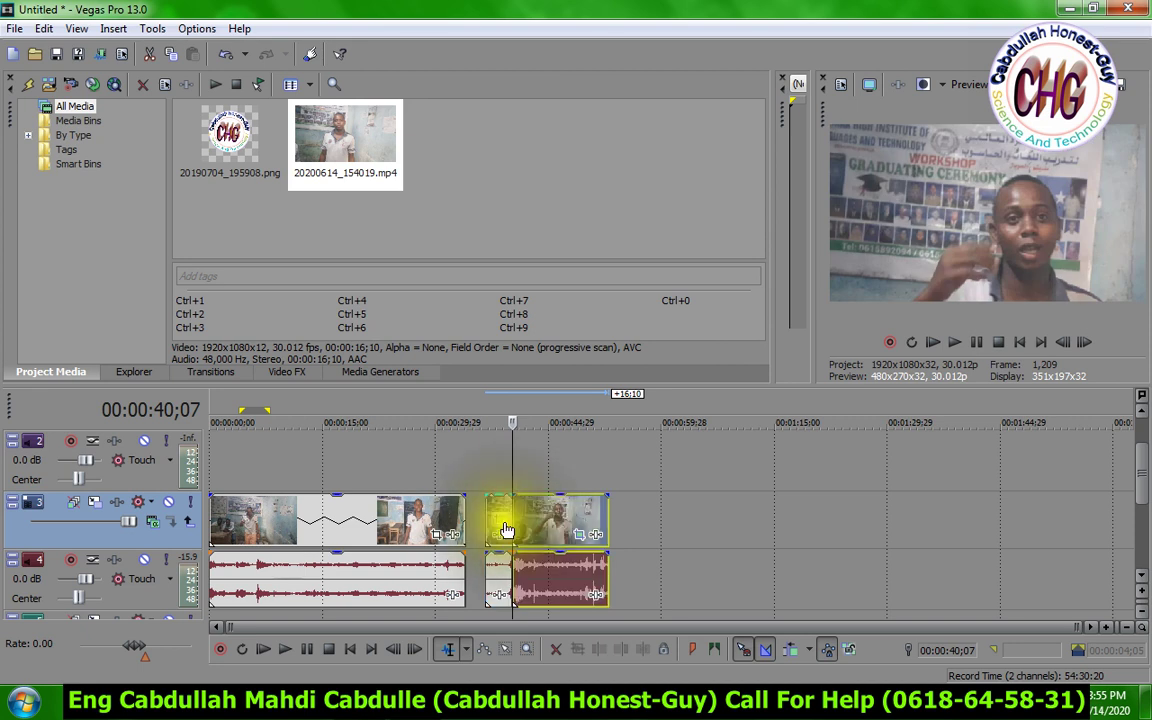
left_click(495, 551)
key("Delete")
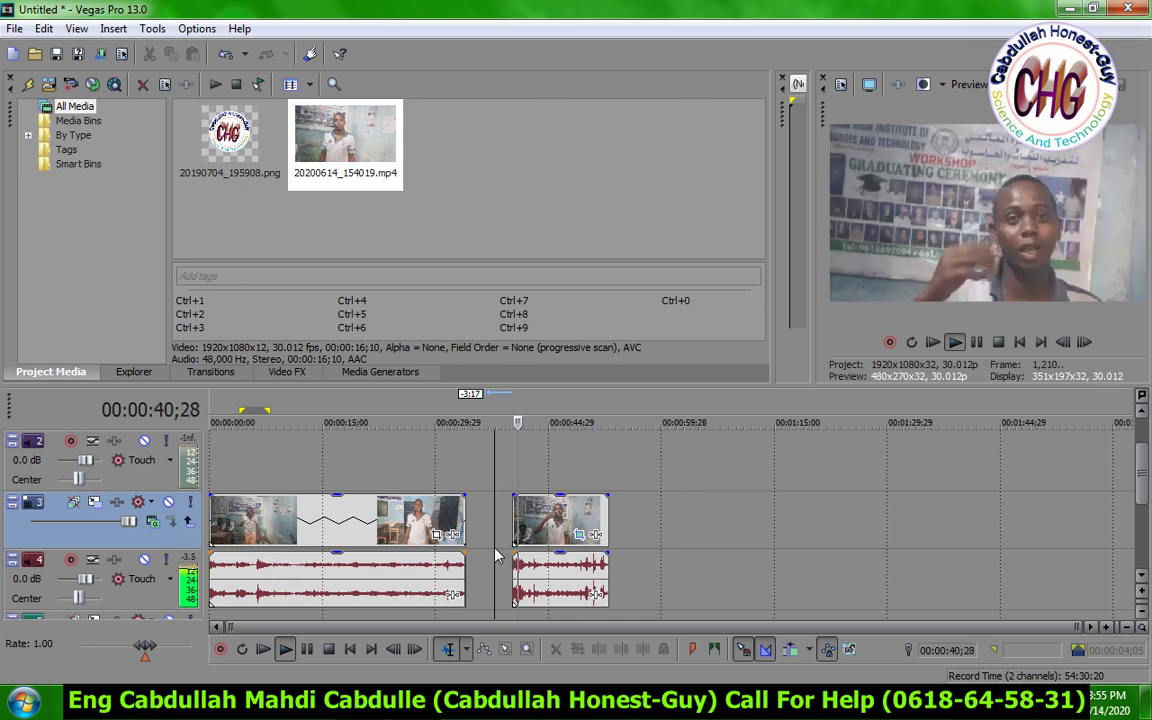
key("space")
left_click(541, 556)
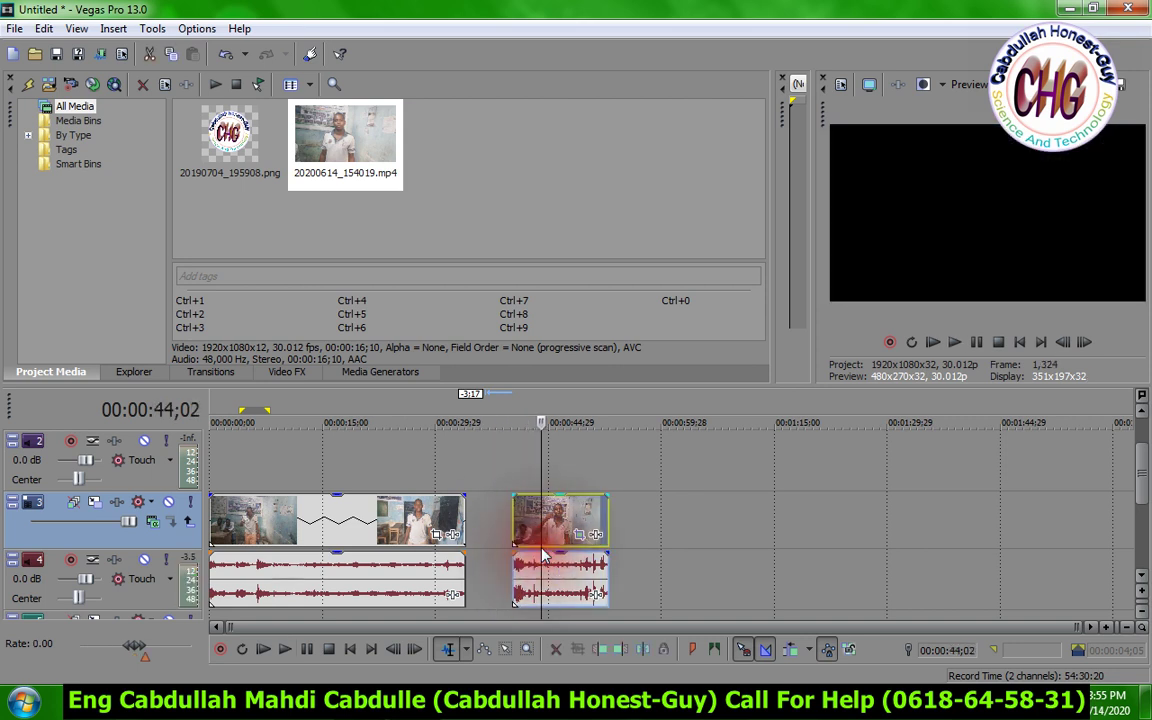
Replace the remaining part of the second clip with a fresh copy of 20200614_154019.mp4 placed at 00:00:44;02.
key("Delete")
left_click_drag(378, 140, 546, 545)
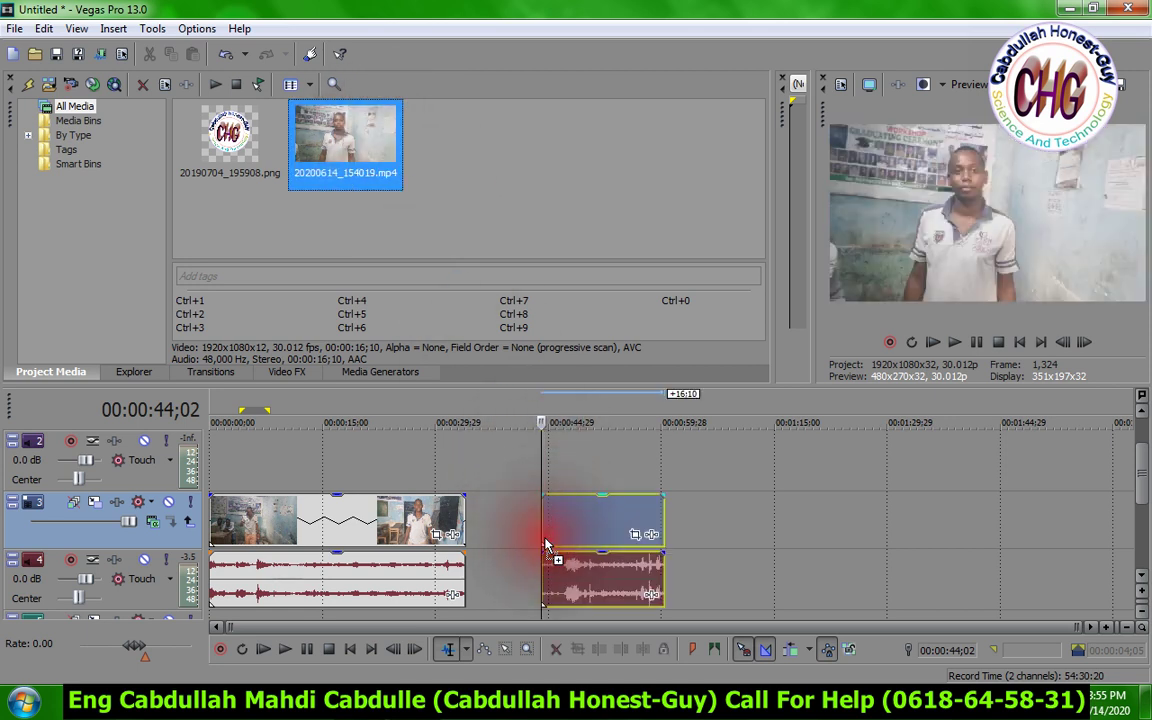
Split the new clip at 00:00:51;06 and move its second part away, leaving a gap of 4:26.
left_click(594, 519)
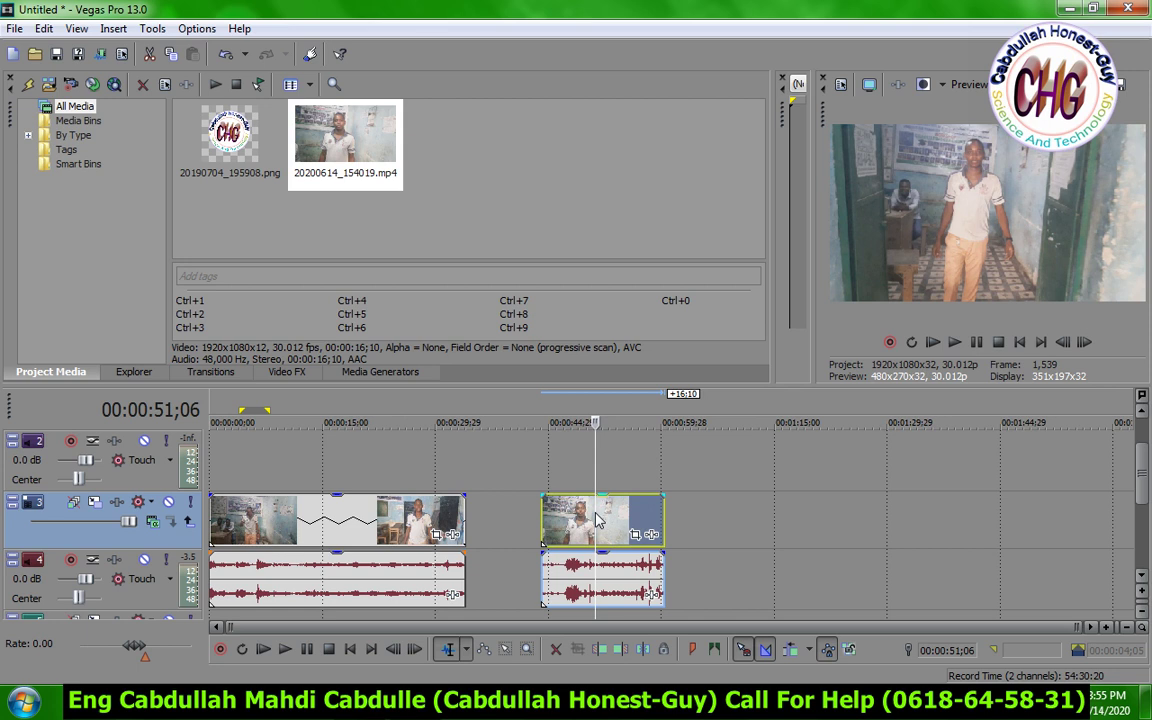
key("s")
left_click_drag(617, 514, 650, 525)
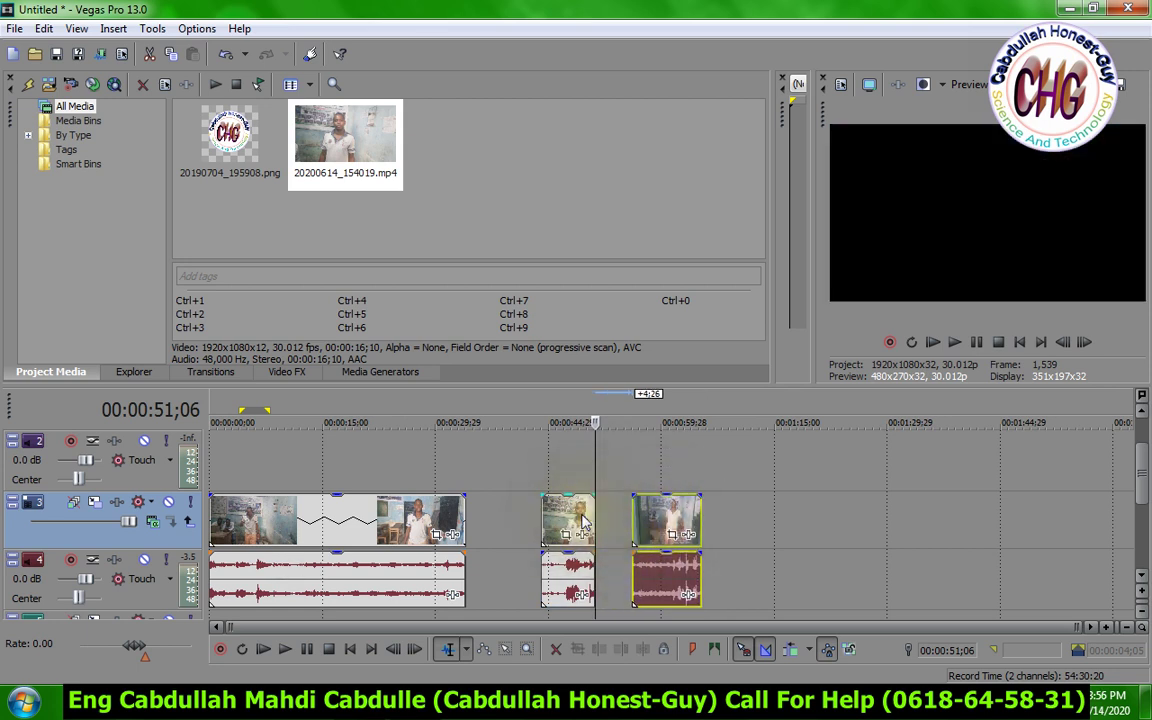
Crop the separated second part with Event Pan/Crop to about 1,113 × 626.
left_click(651, 524)
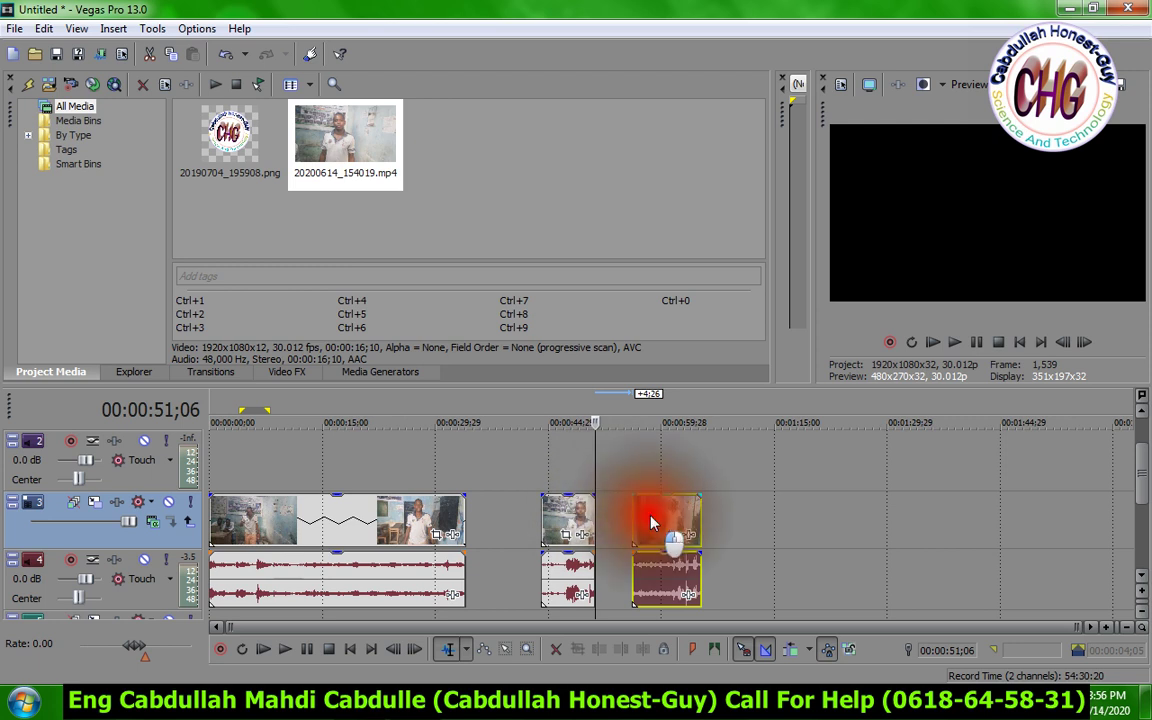
left_click(670, 537)
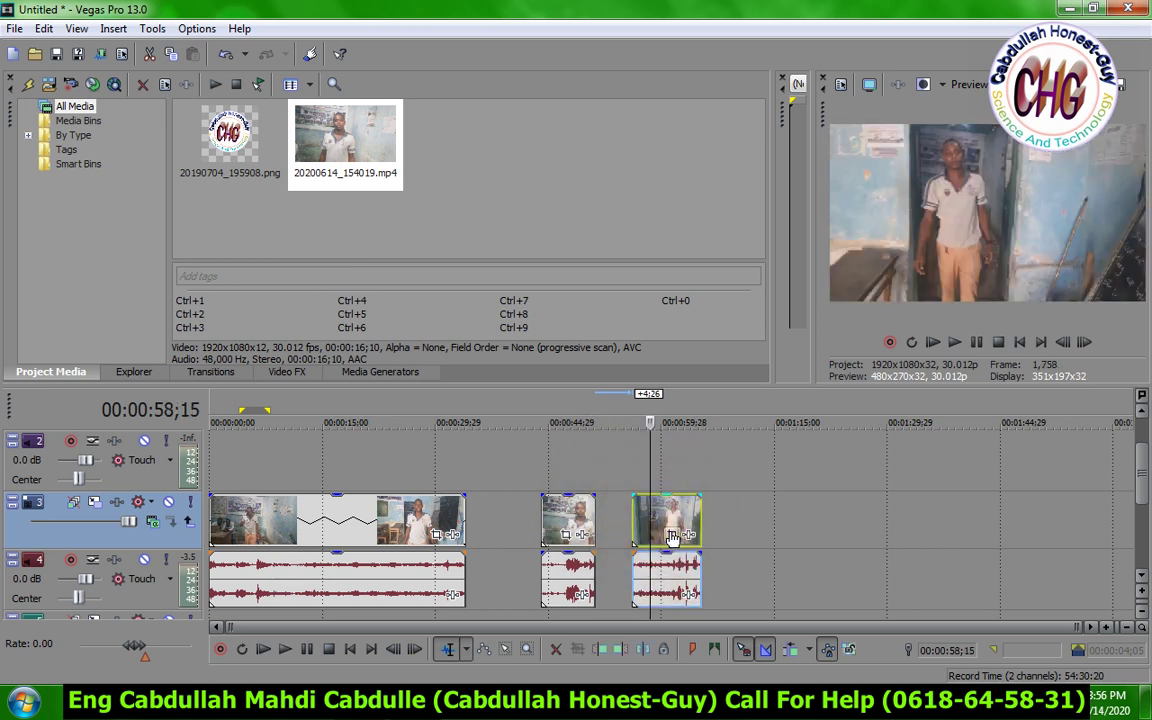
right_click(672, 533)
left_click(669, 537)
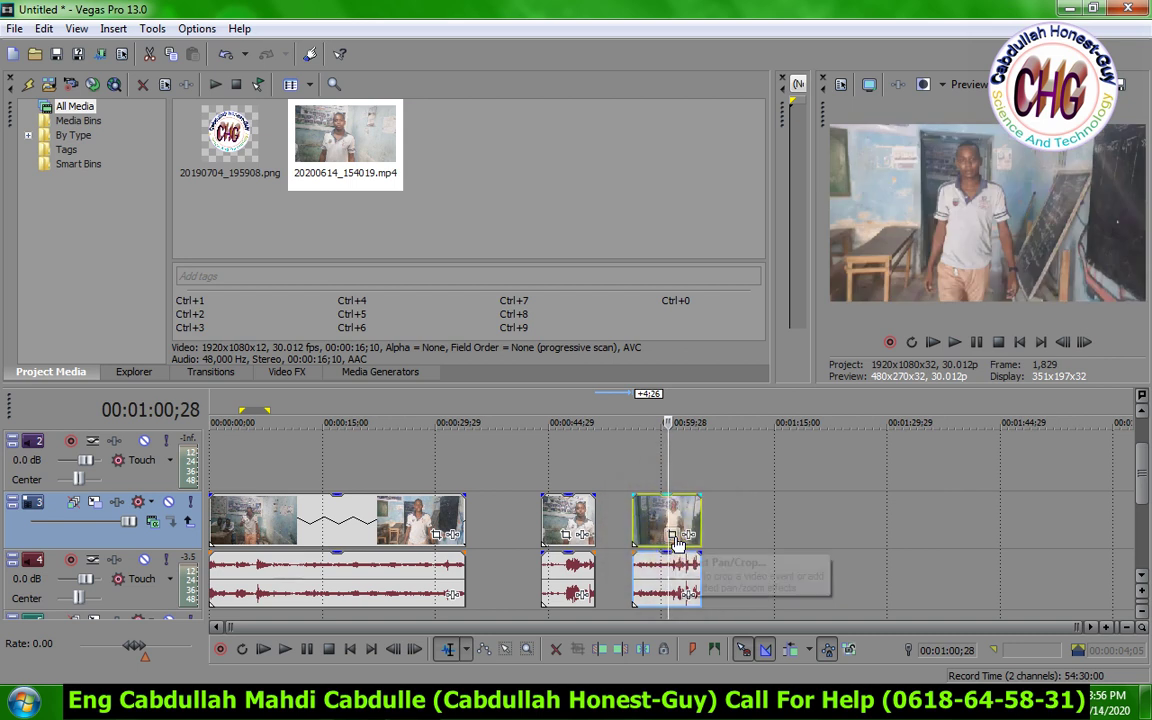
left_click(678, 545)
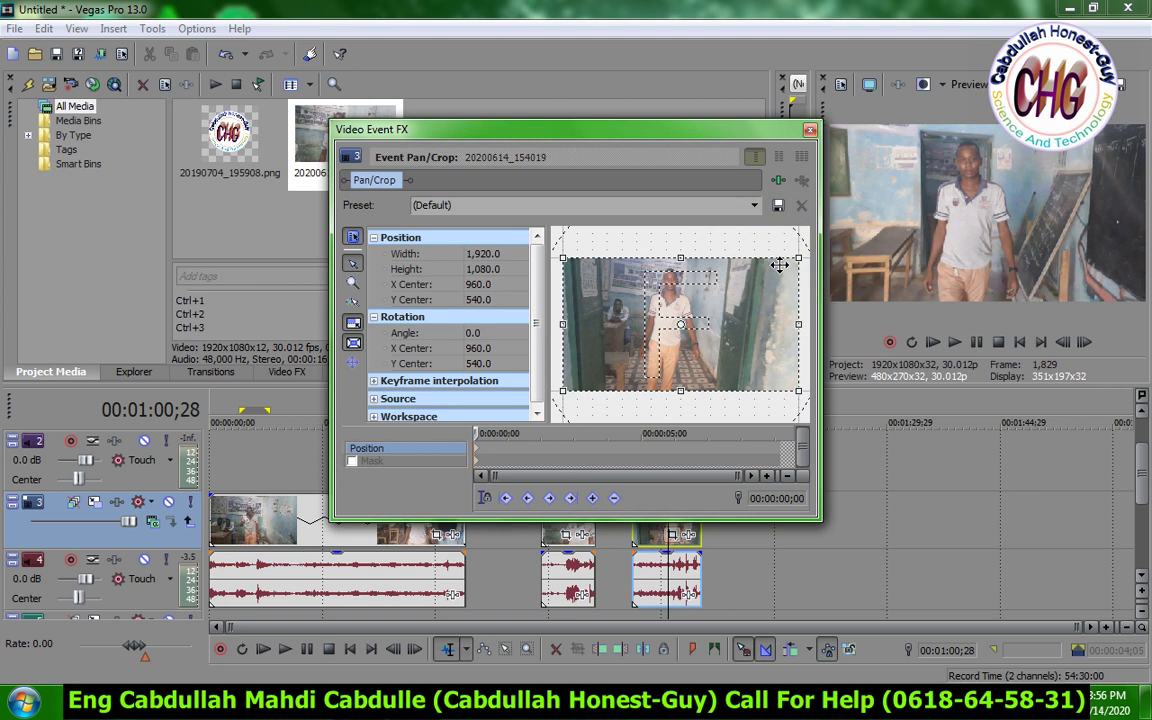
left_click_drag(801, 259, 752, 282)
Shift the crop area up over the person's head and chest, to a Y centre of about 327.
key("Down")
key("Down")
key("Down")
key("Up")
key("Up")
key("Up")
key("Up")
key("Up")
key("Up")
key("Up")
key("Up")
key("Up")
key("Up")
key("Up")
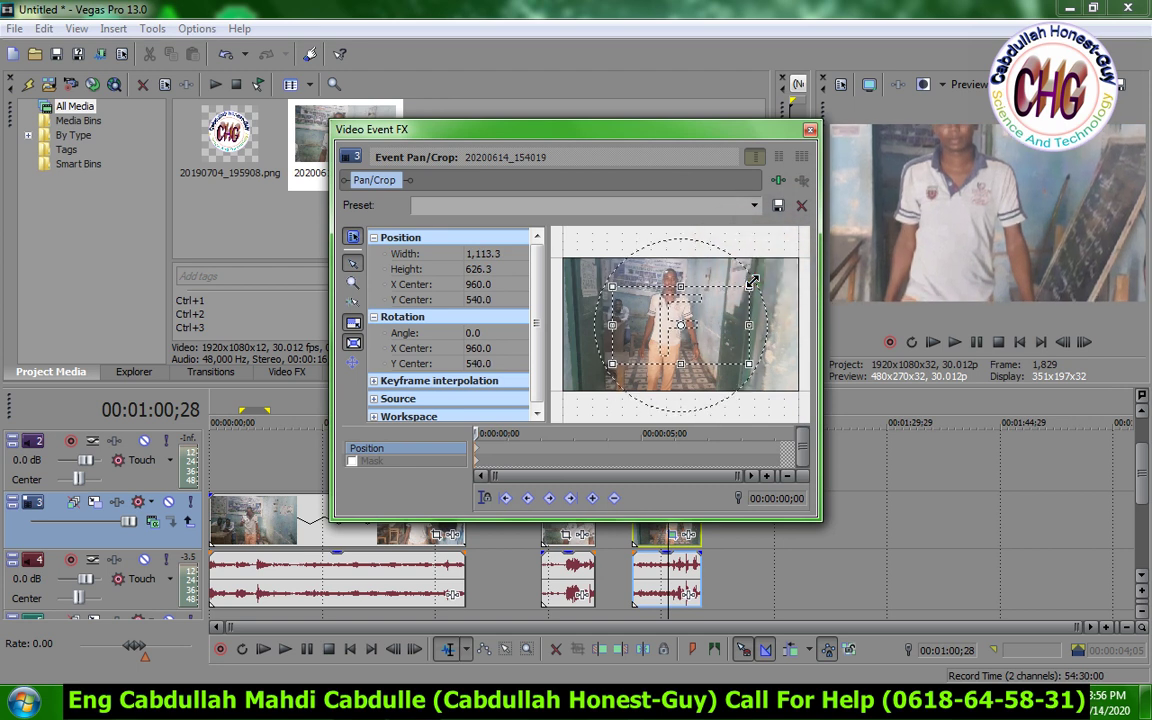
key("Up")
key("Up")
key("Up")
key("Up")
key("Up")
key("Up")
key("Up")
key("Up")
key("Up")
key("Up")
key("Up")
key("Up")
key("Up")
key("Up")
key("Up")
key("Up")
key("Up")
key("Up")
key("Up")
key("Up")
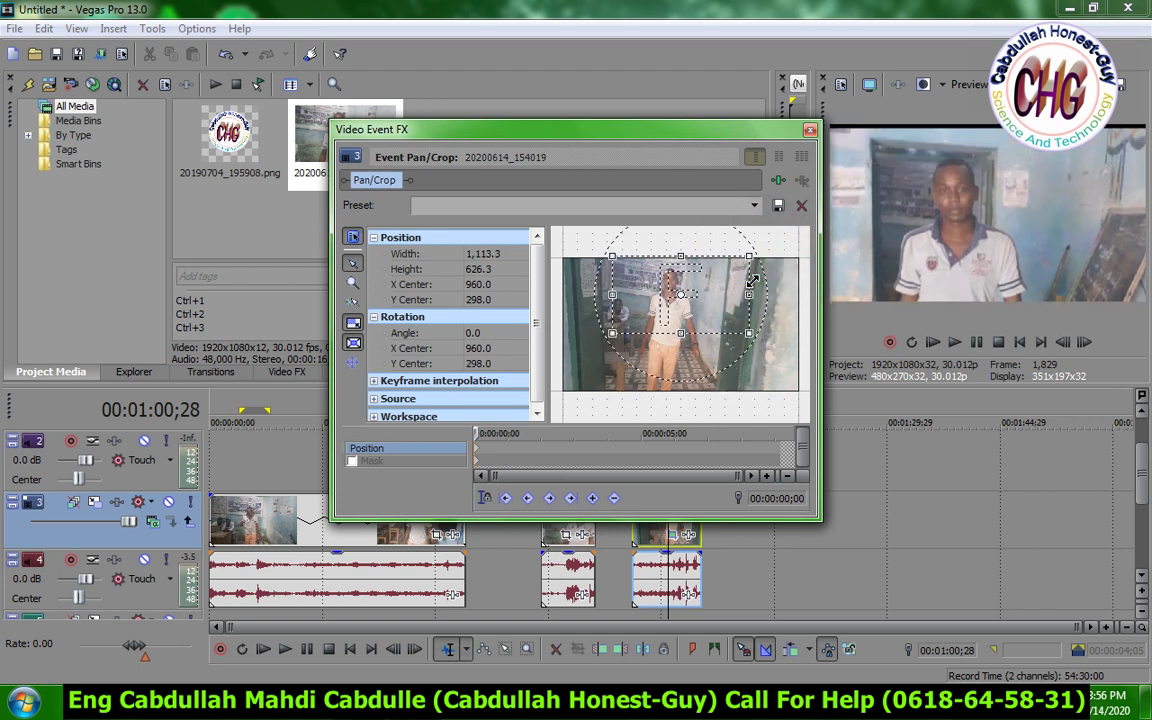
key("Down")
key("Down")
key("Down")
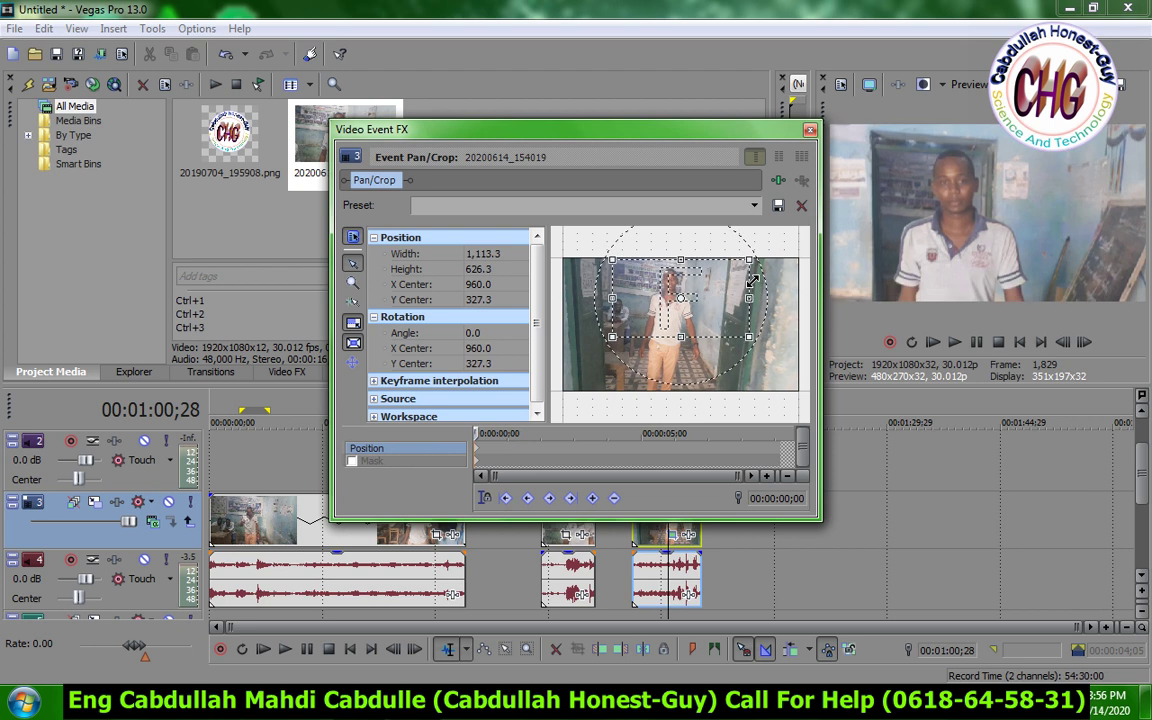
Select the mask timeline of the cropped part, and close the Pan/Crop settings.
left_click(475, 462)
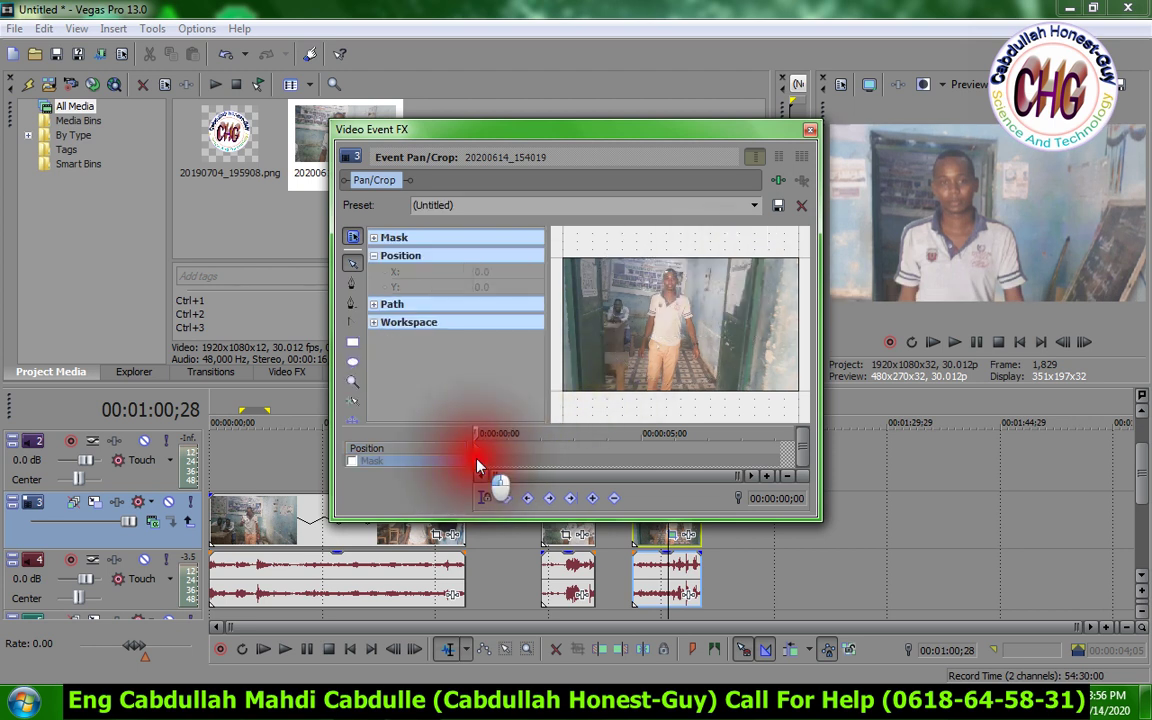
left_click(548, 468)
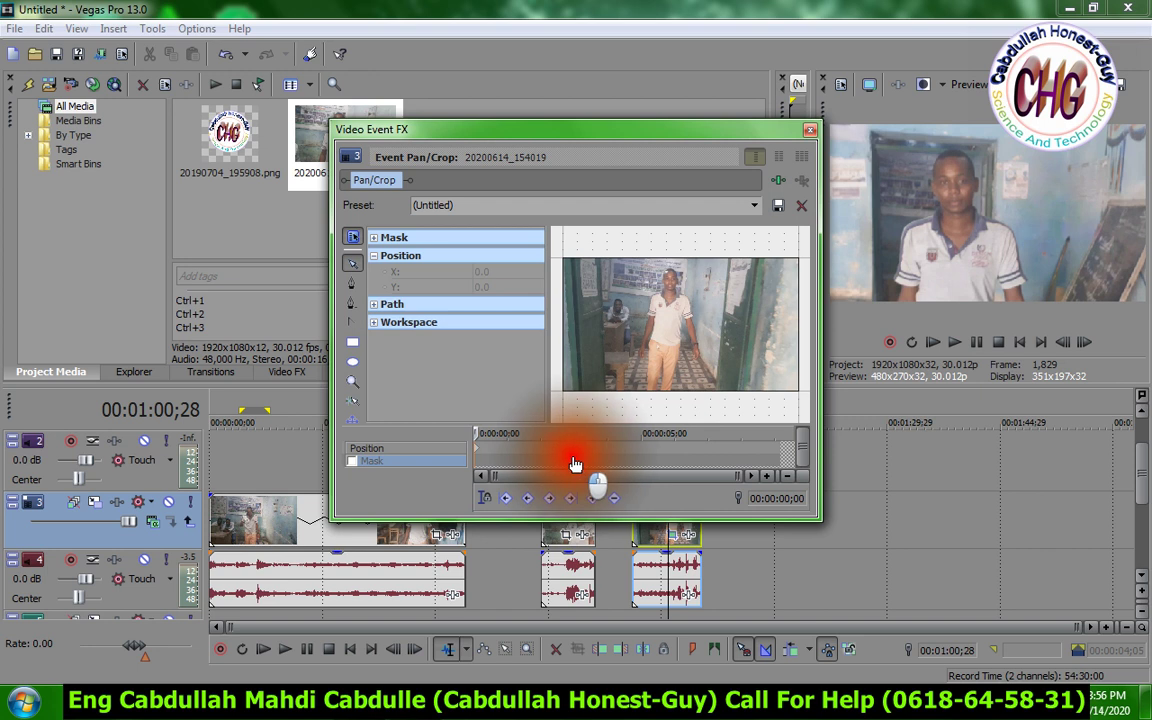
left_click(810, 131)
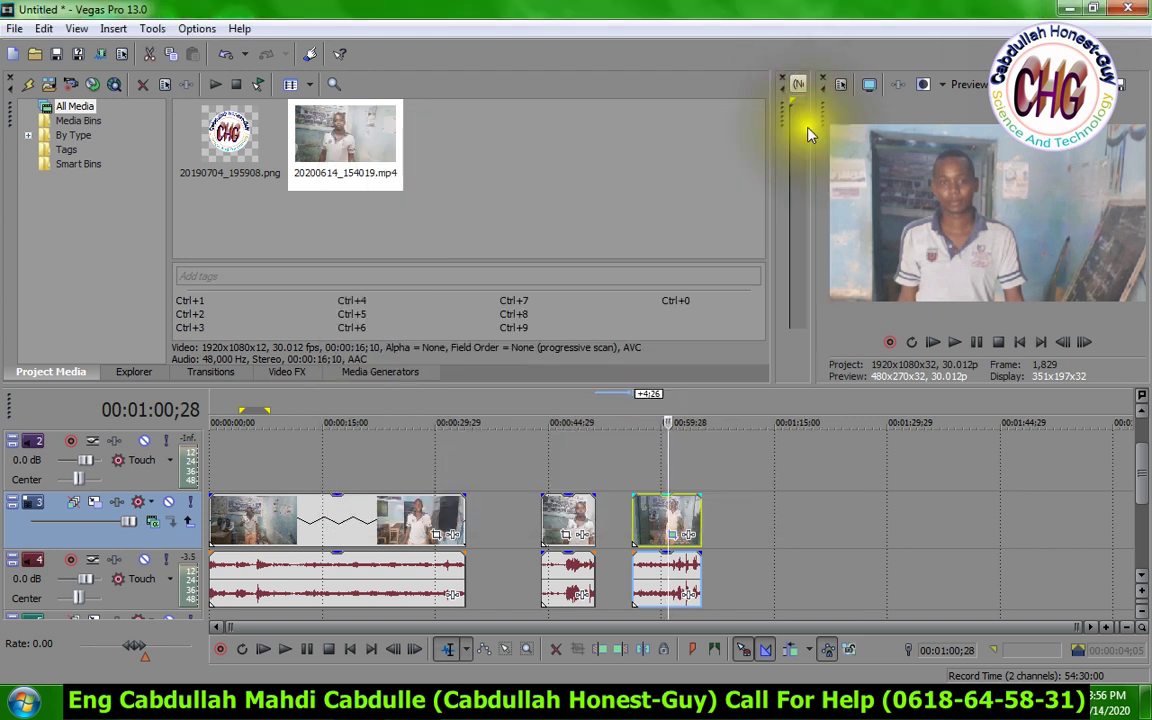
Move the cropped part back against the end of the uncropped part and set the cursor to 00:00:44;02.
left_click_drag(640, 527, 615, 530)
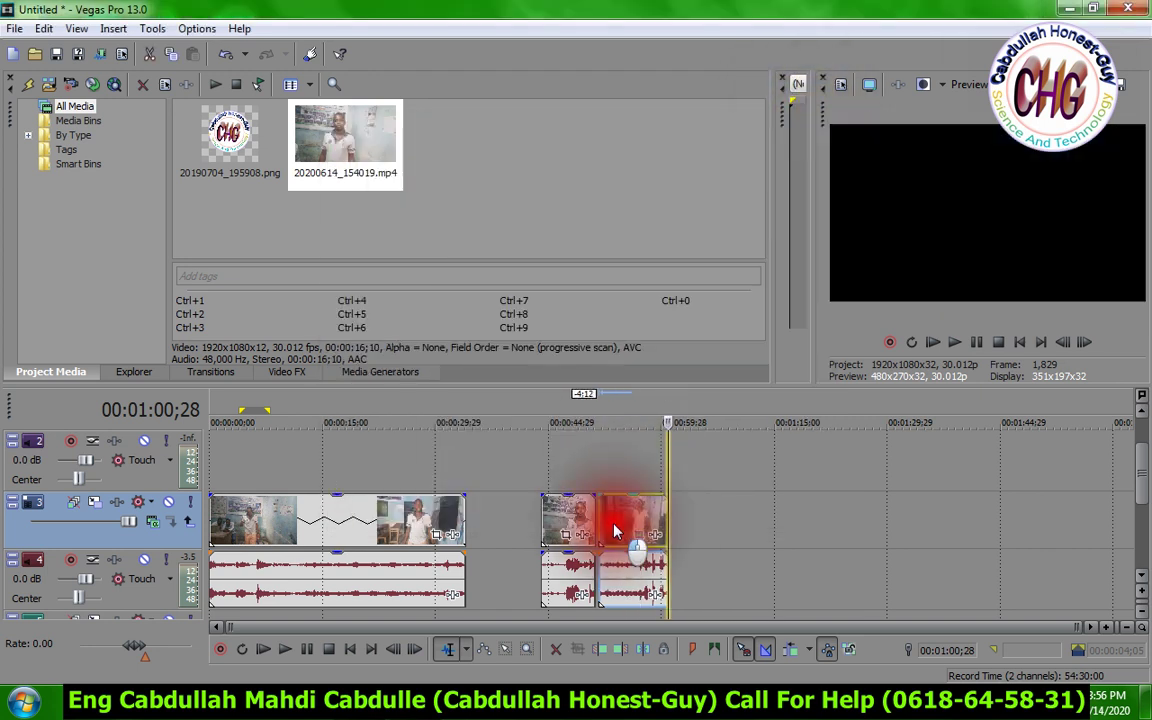
left_click(543, 487)
mouse_move(631, 527)
left_mouse_down()
mouse_move(617, 527)
mouse_move(643, 522)
mouse_move(631, 527)
left_mouse_up()
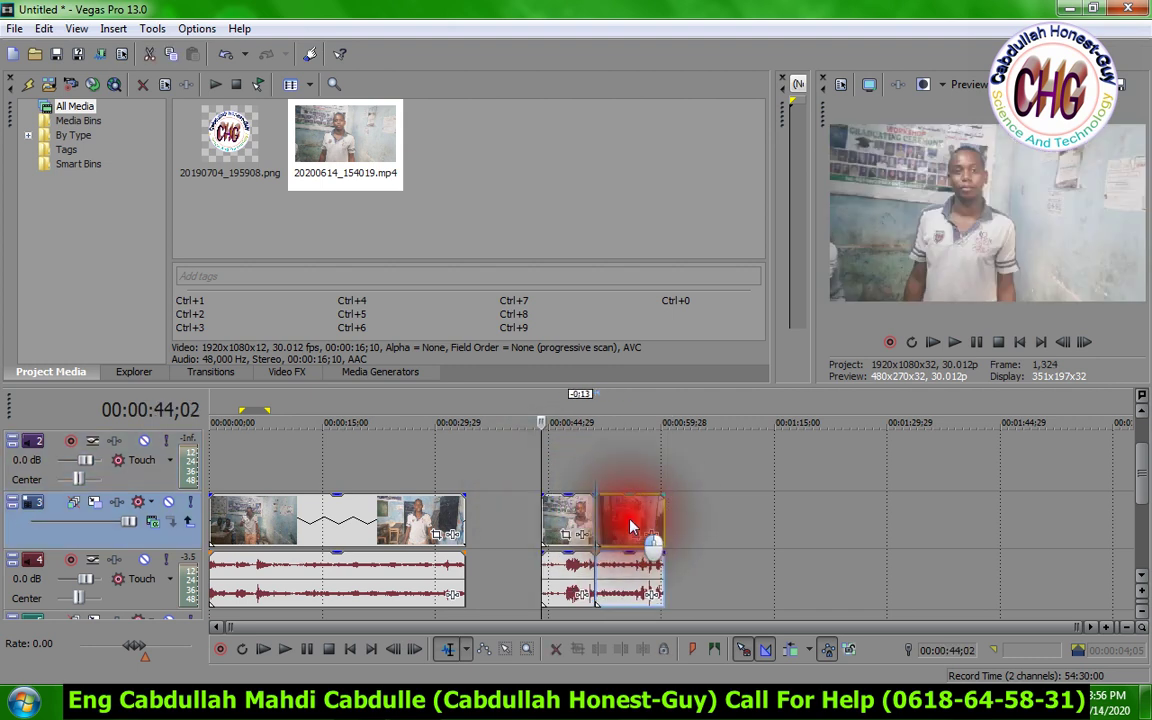
Play back the two adjoining parts from 00:00:44;02 to check the zoom at the cut.
key("space")
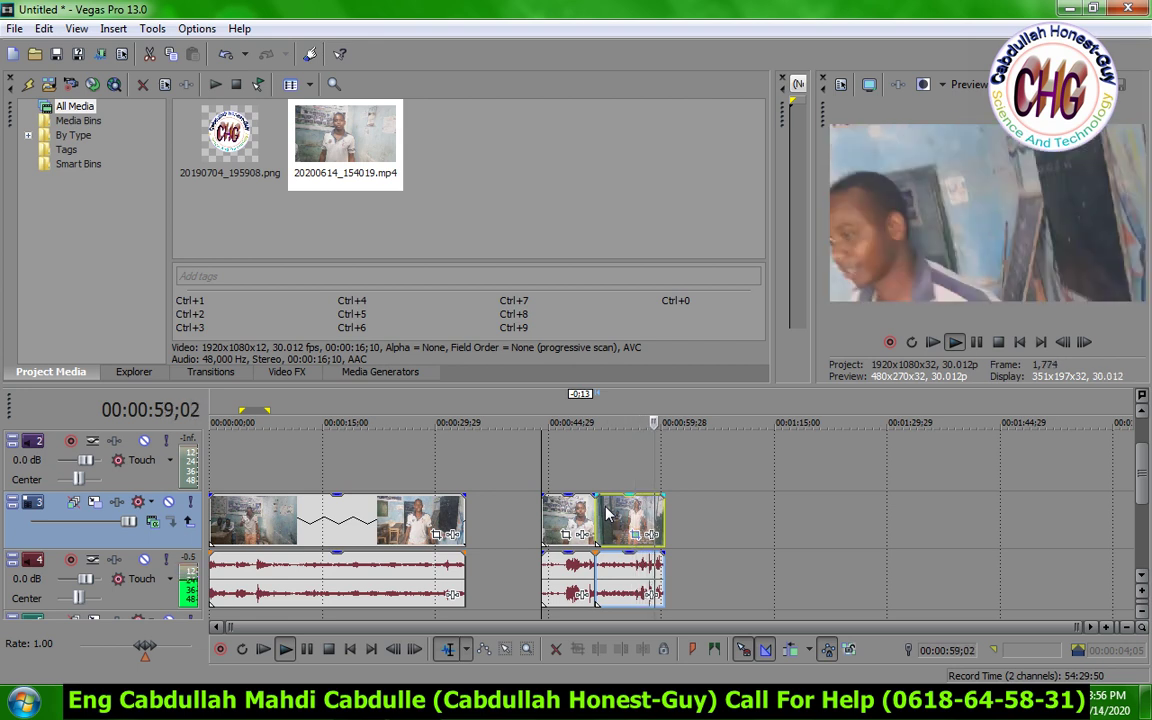
key("space")
left_click(613, 525)
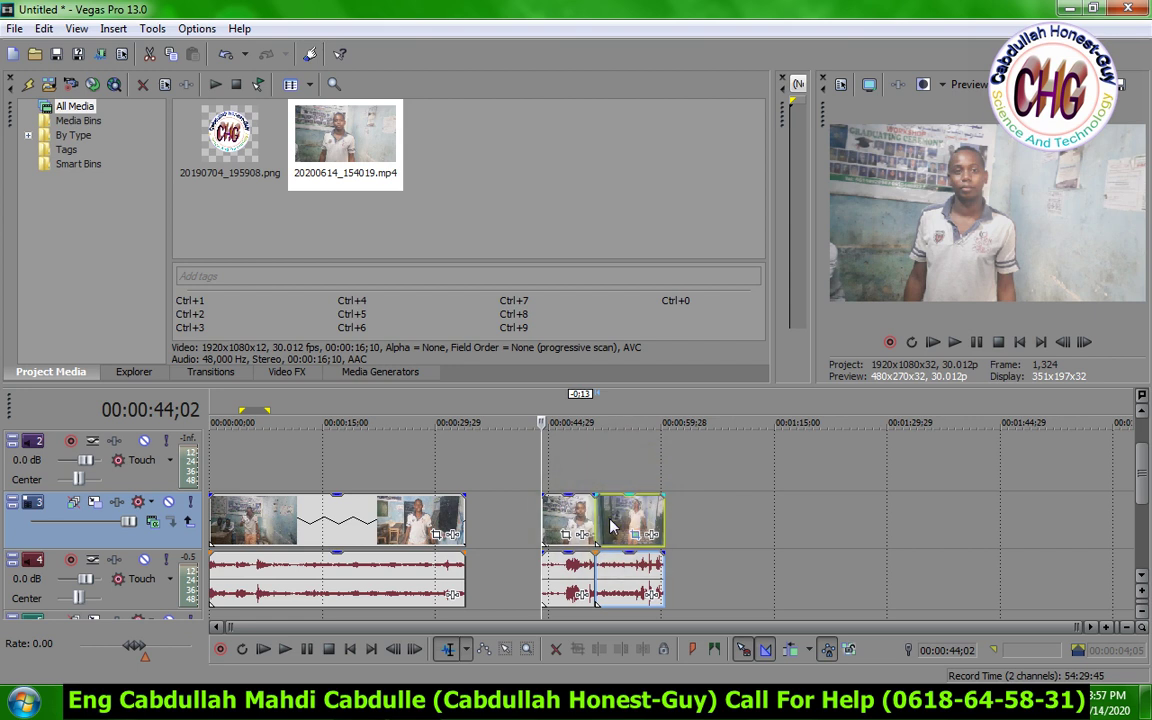
Split the cropped part at 00:00:54;23 and move its last piece away, leaving a gap of 3:17.
left_click(621, 525)
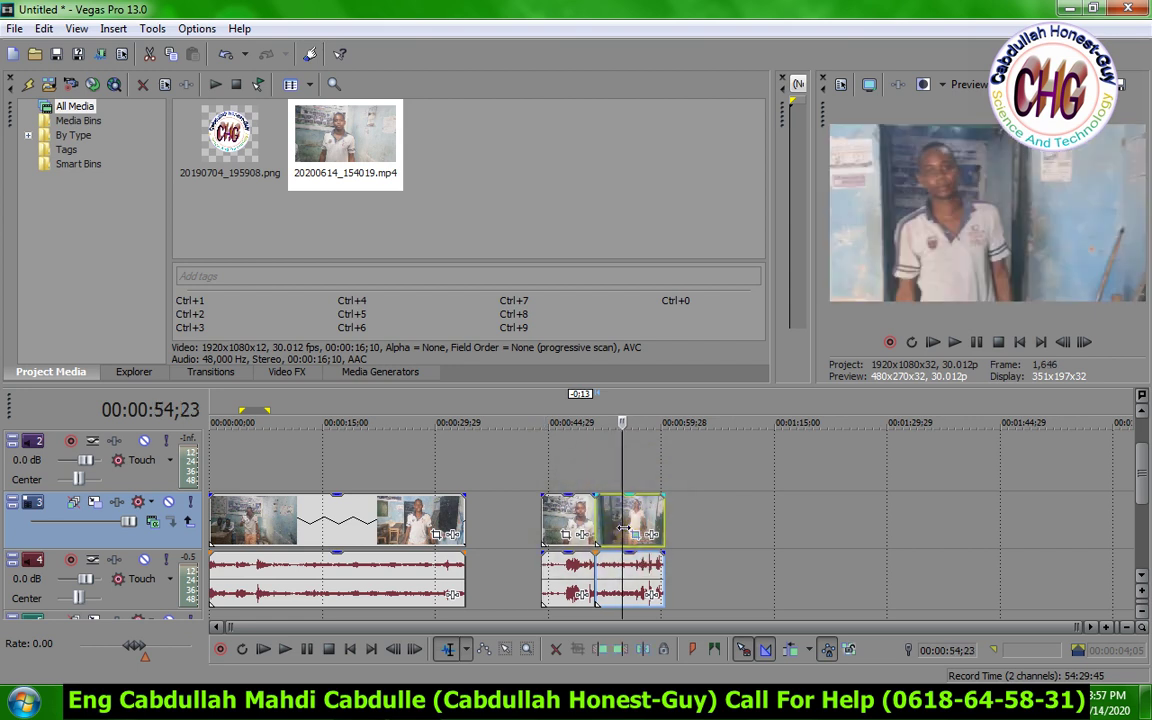
left_click(624, 526)
key("s")
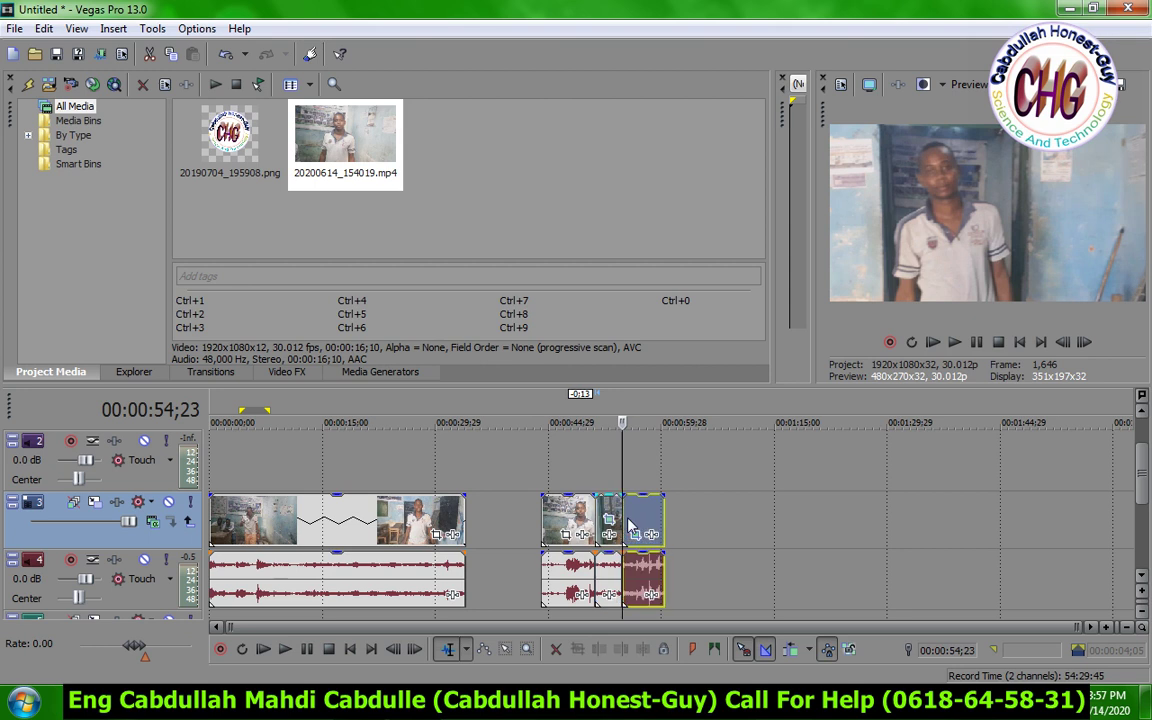
left_click_drag(630, 525, 658, 527)
left_click(608, 553)
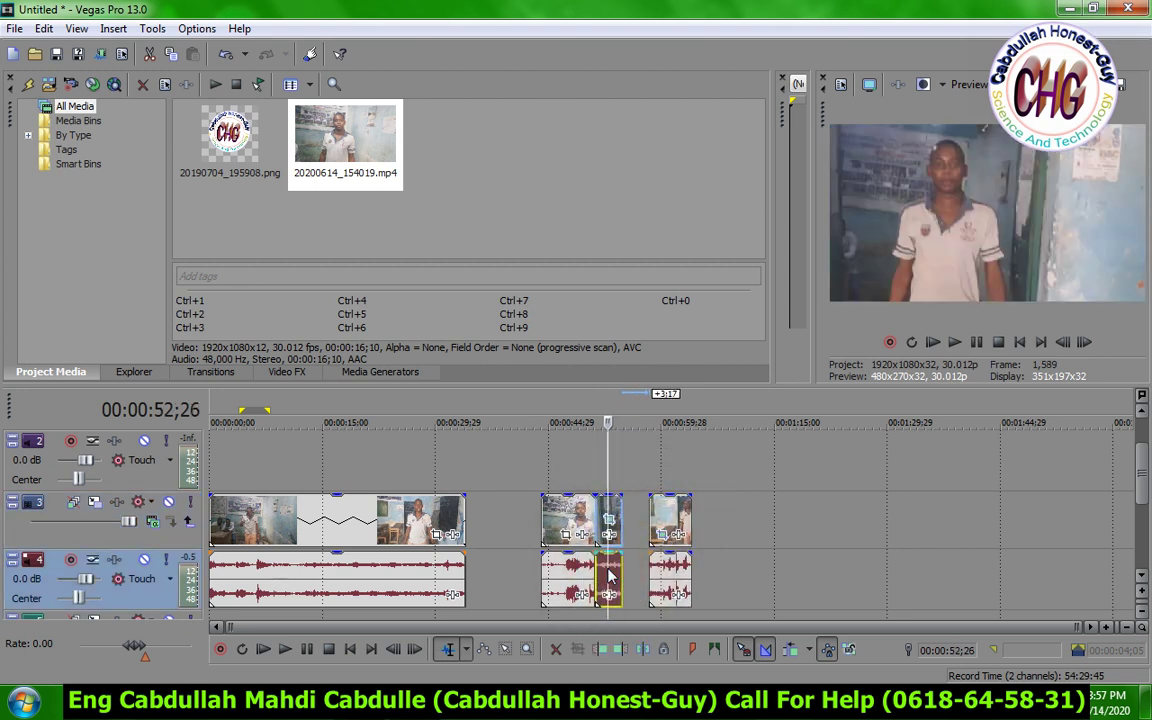
Open the Pan/Crop settings of the separated last piece and turn on cursor synchronisation.
left_click(663, 536)
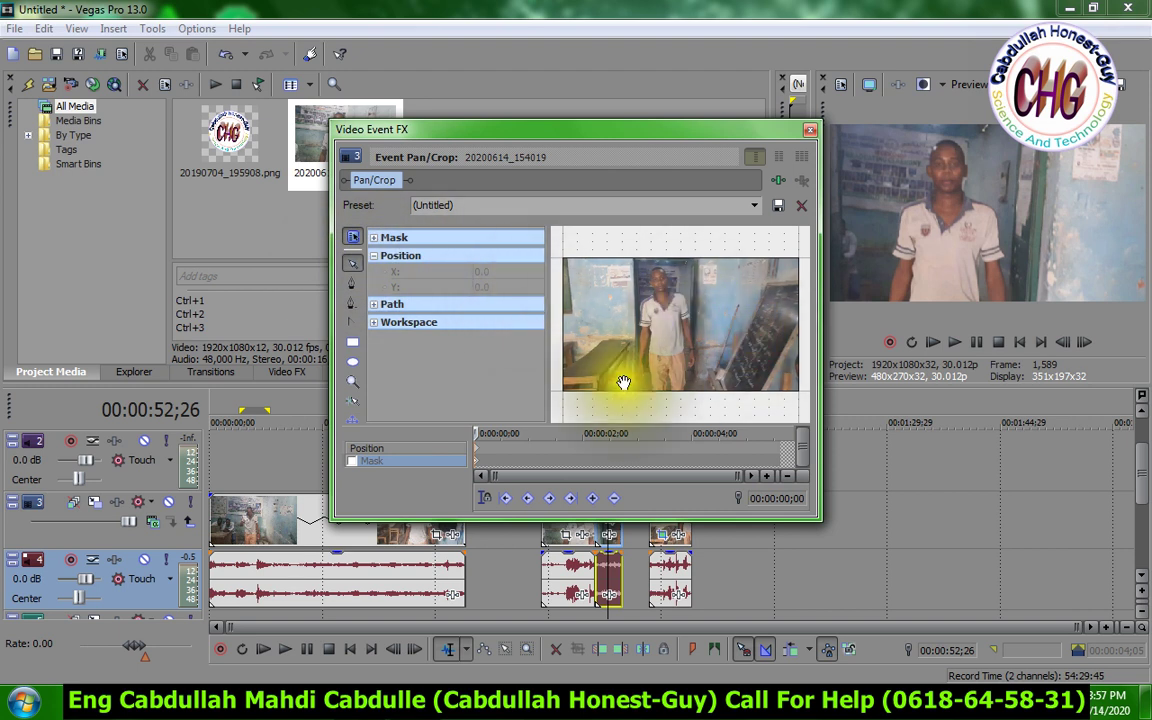
left_click(497, 499)
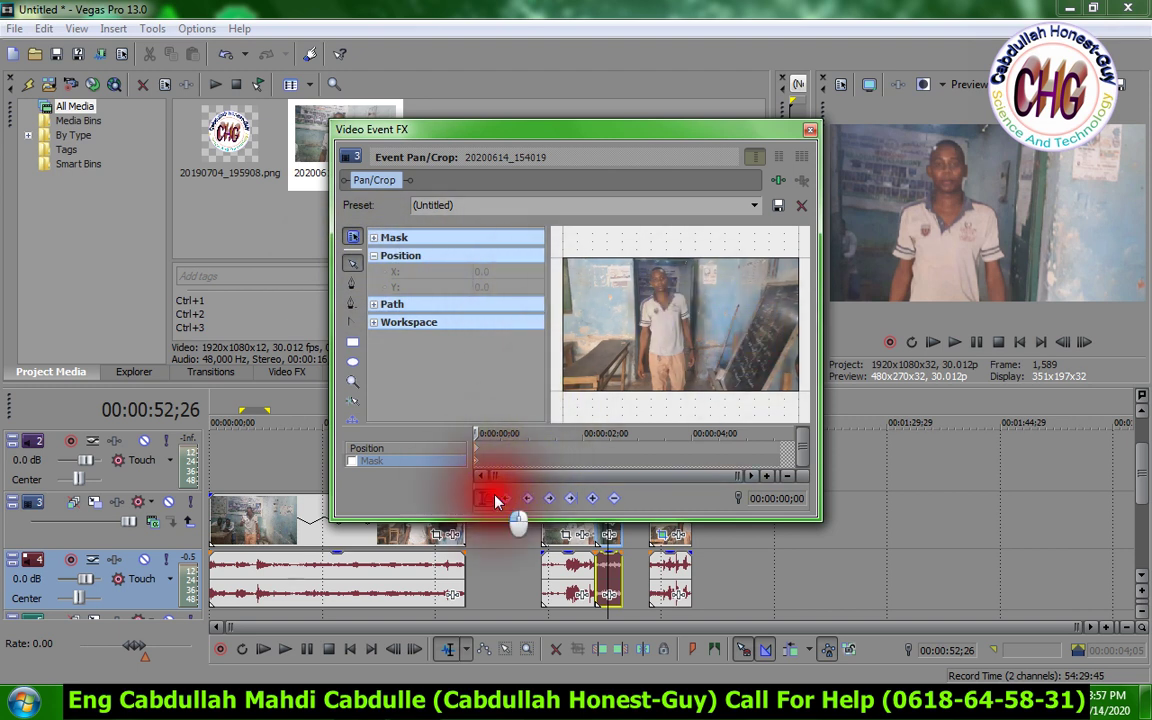
left_click(490, 494)
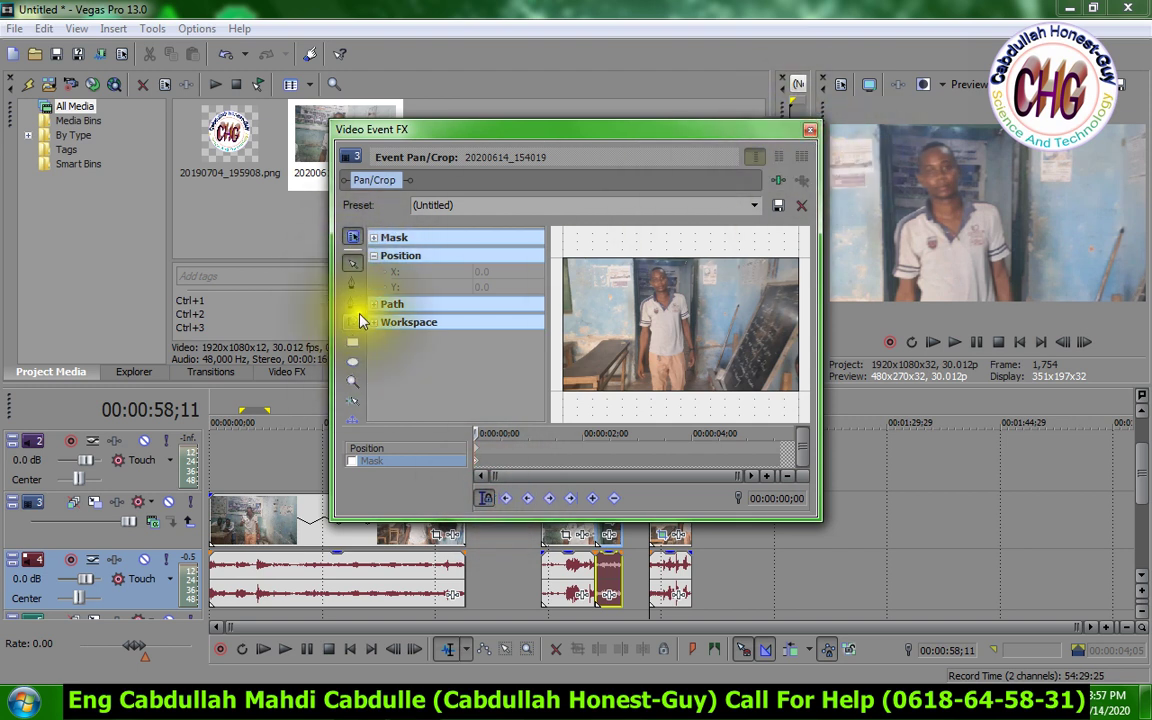
left_click(352, 302)
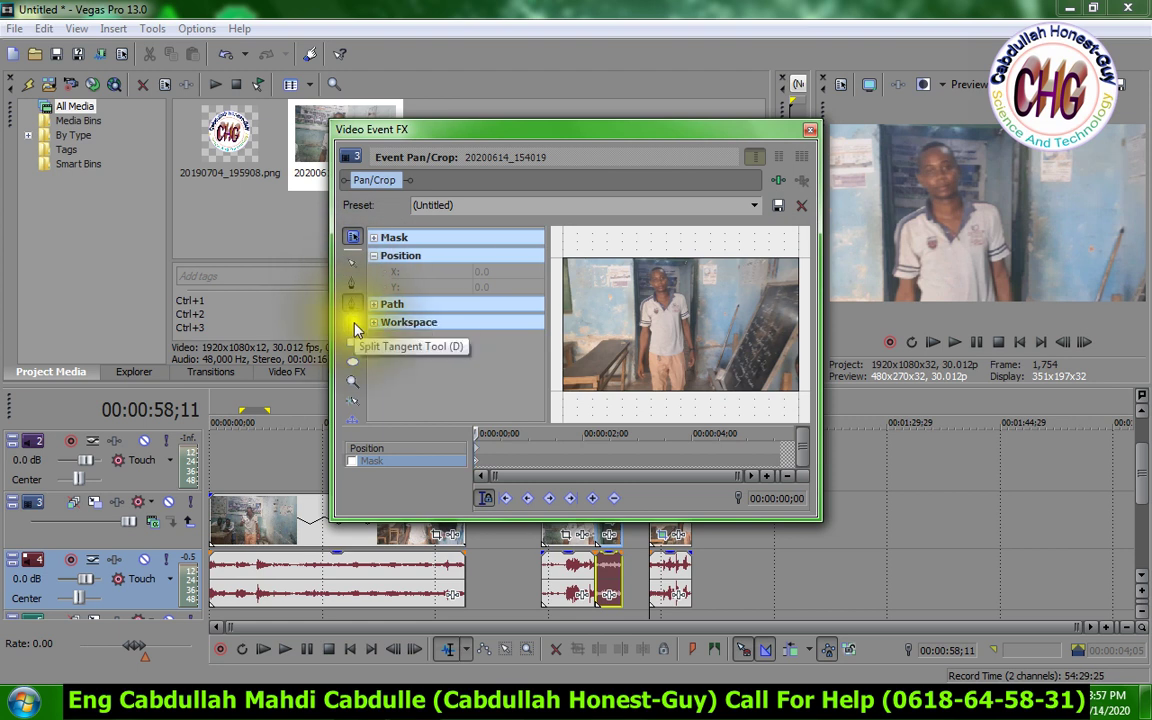
left_click(352, 342)
left_click(352, 240)
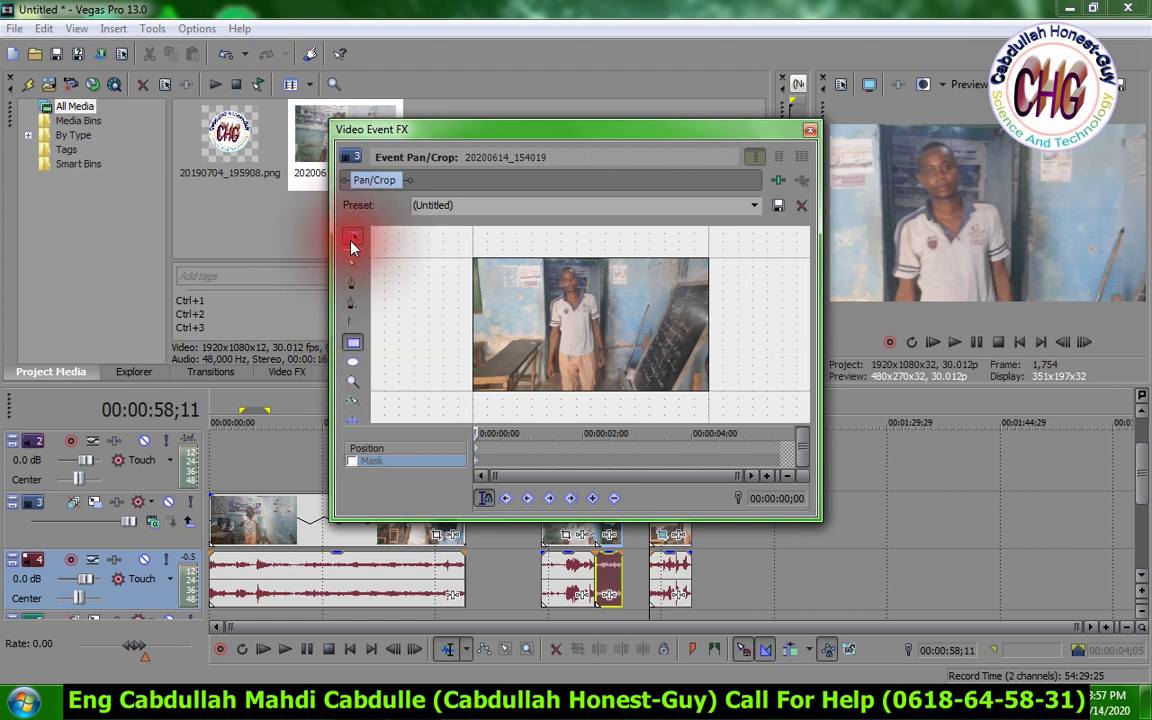
left_click(352, 242)
left_click(352, 263)
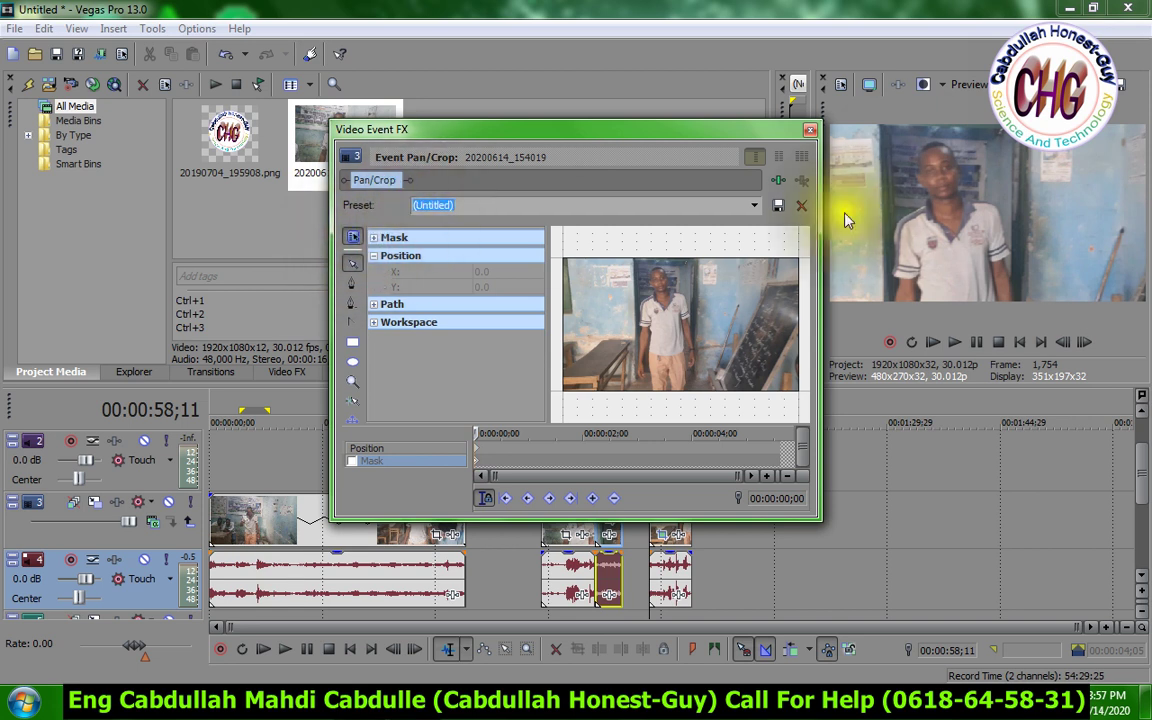
Reset the mask of the last piece and close its Pan/Crop settings.
right_click(670, 365)
left_click(691, 368)
right_click(682, 344)
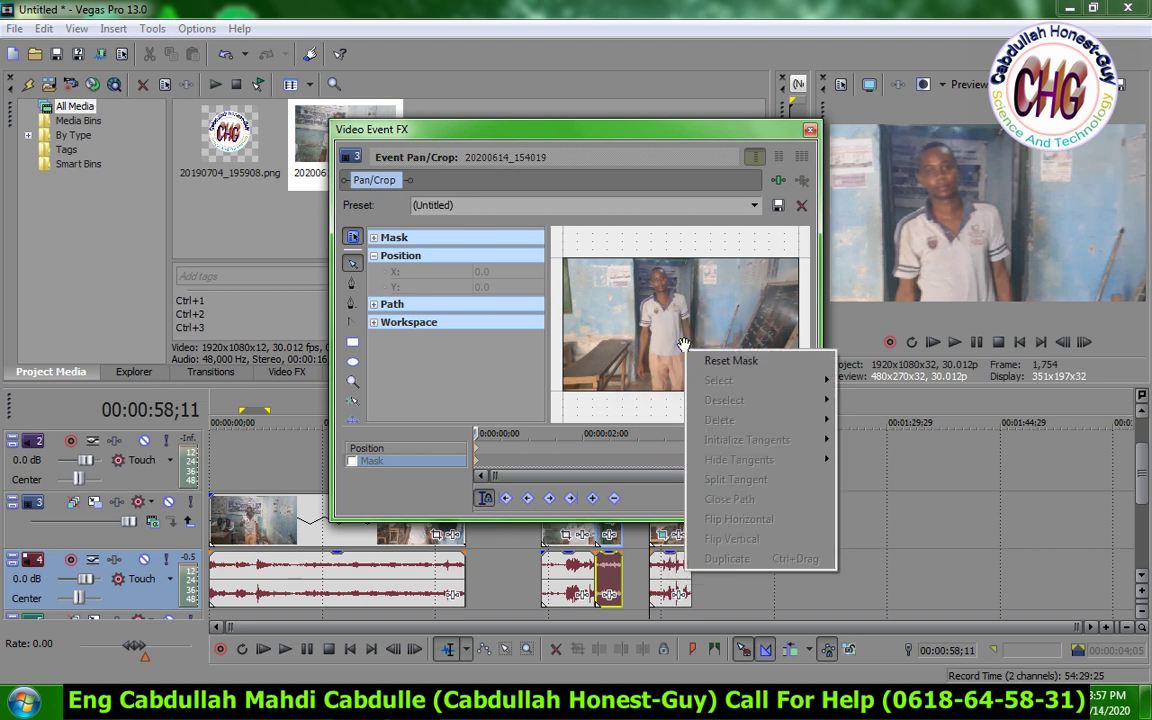
left_click(705, 360)
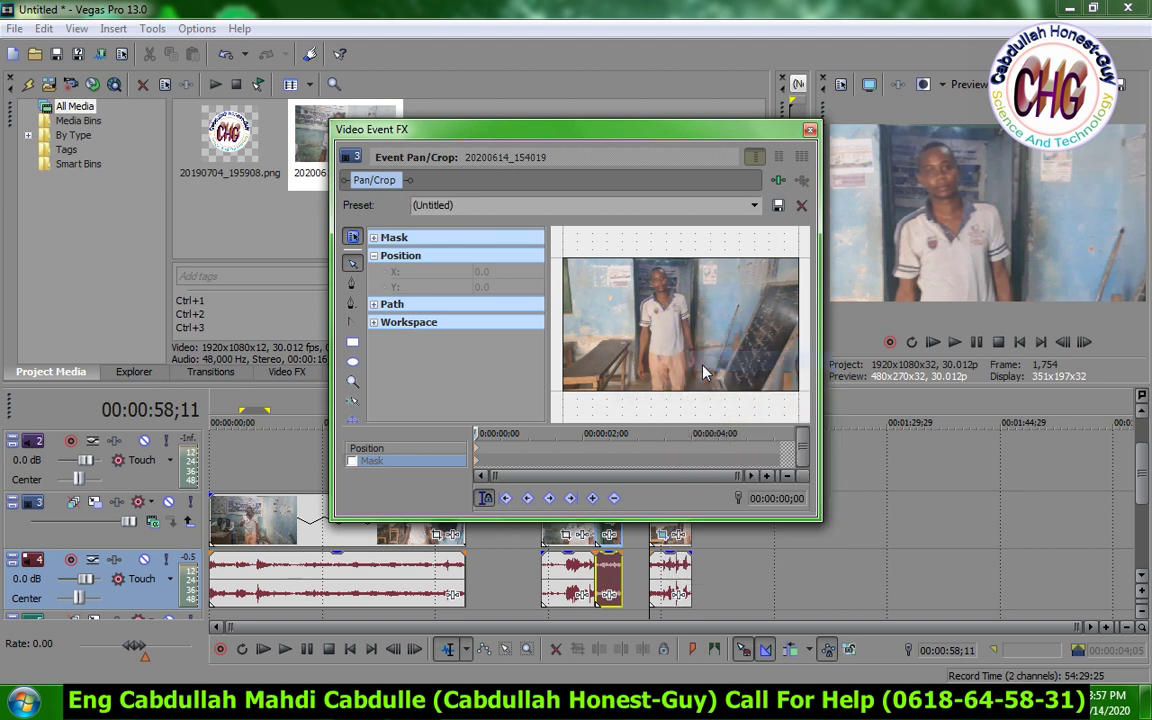
left_click(810, 129)
Delete the separated last piece and place a fresh copy of 20200614_154019.mp4 at 00:00:56;14.
left_click_drag(727, 570, 663, 577)
left_click(668, 572)
key("Delete")
left_click_drag(334, 145, 648, 518)
Split the newly placed clip at 00:01:04;27 and delete its second part.
left_click(674, 514)
left_click(696, 516)
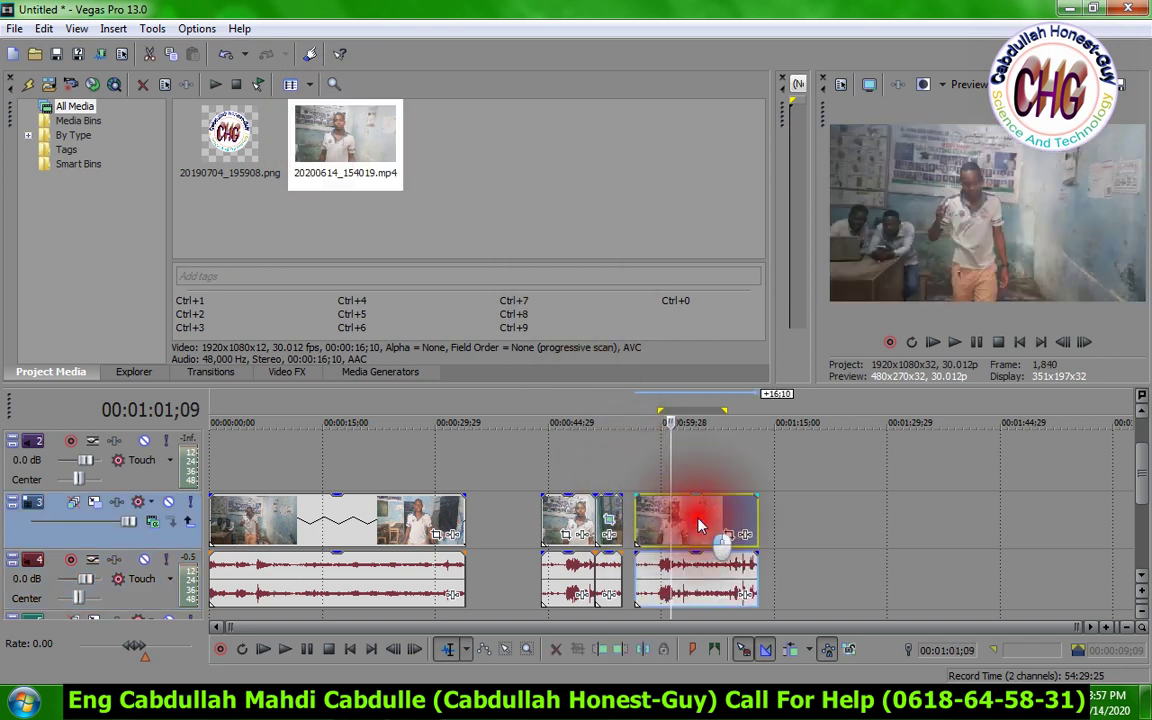
key("s")
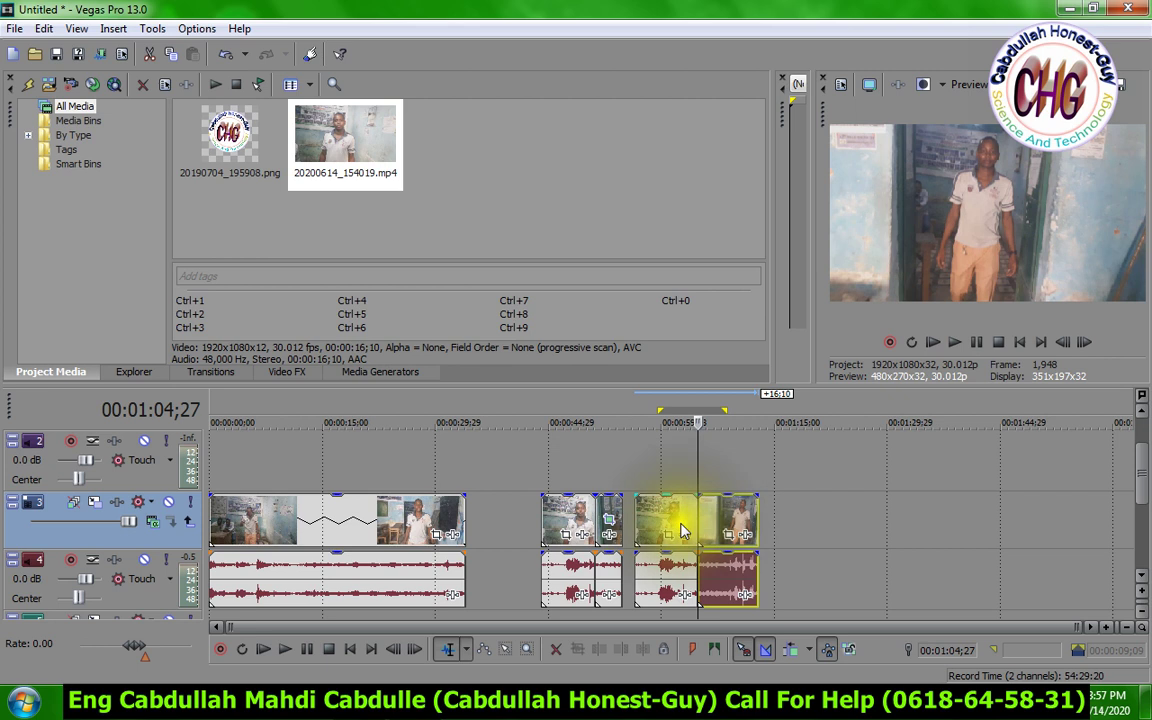
left_click_drag(714, 527, 779, 527)
left_click(758, 527)
key("Delete")
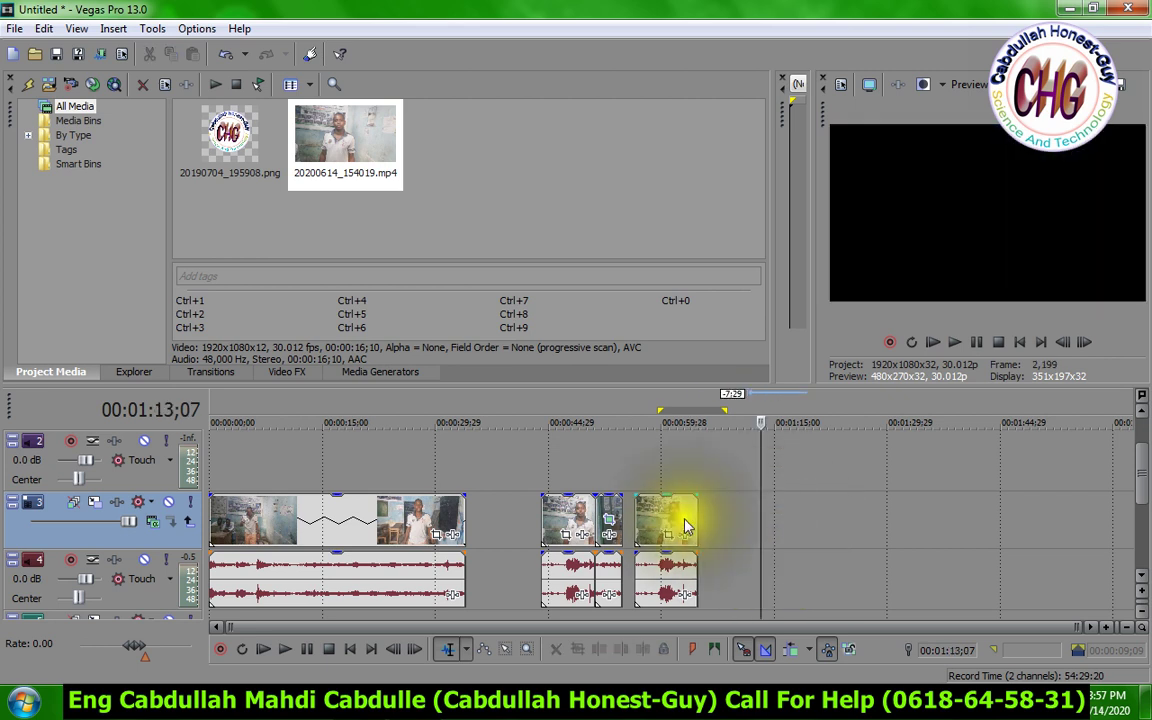
Enlarge the remaining clip's Pan/Crop frame at 00:00:01;26 to about 3,276 × 1,843, centred at about X 1,341, Y 159.
double_click(657, 533)
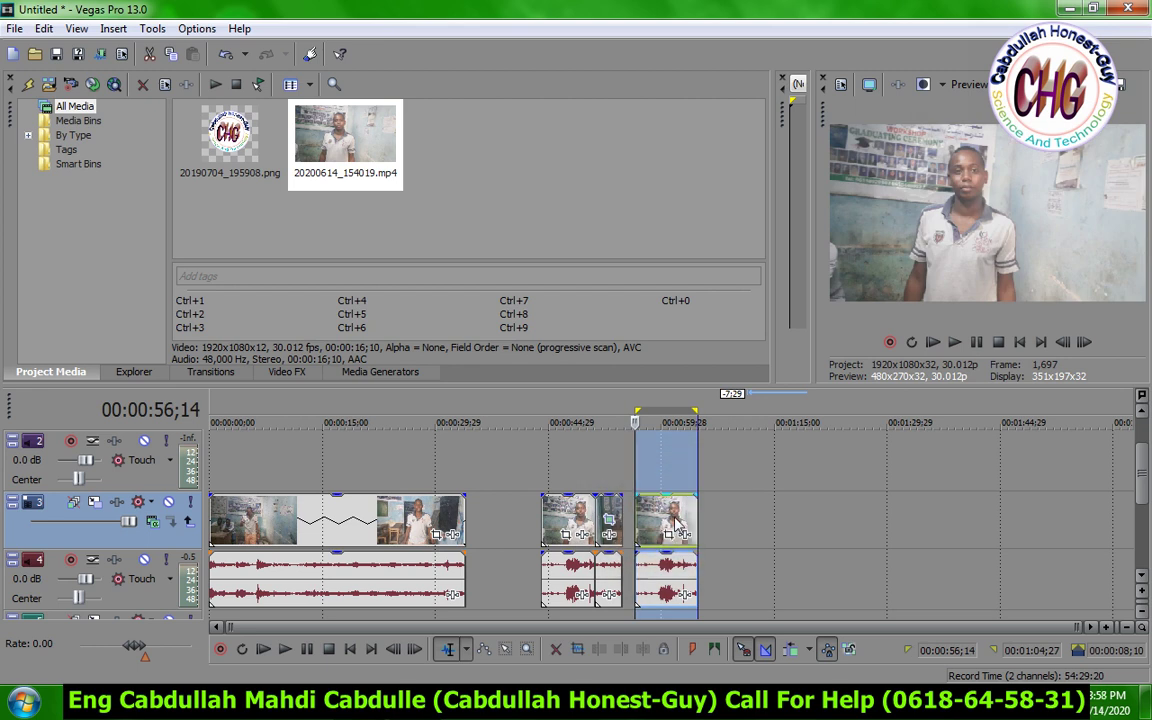
left_click(649, 530)
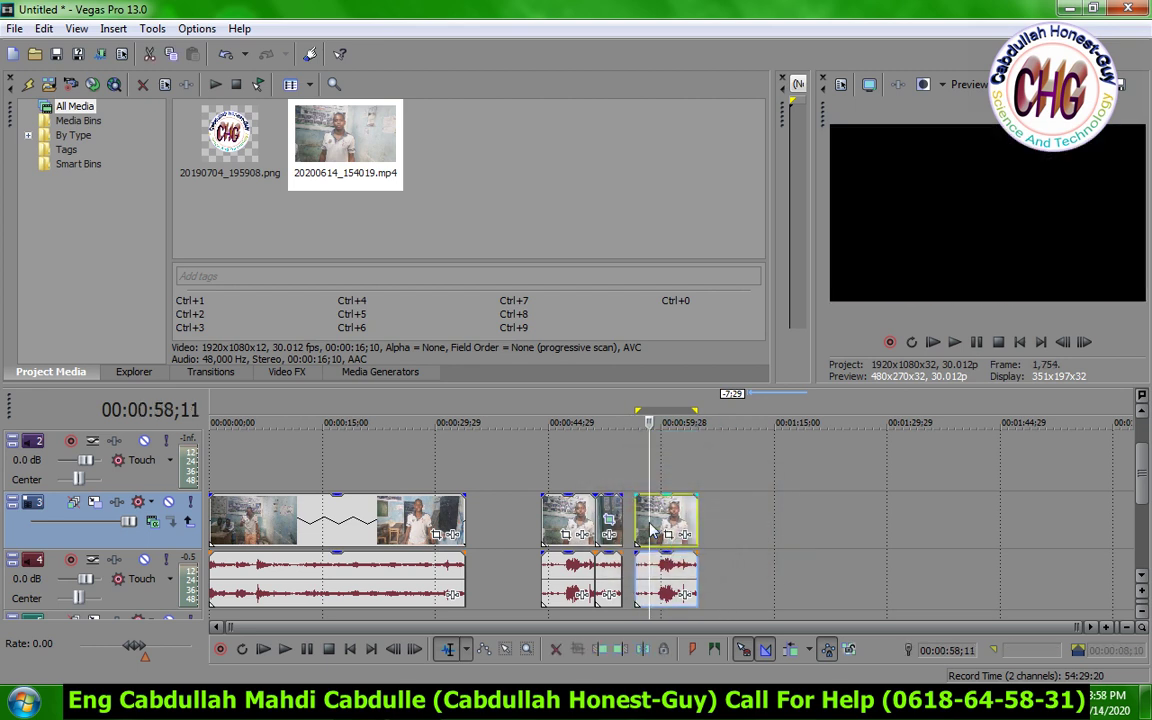
left_click(670, 536)
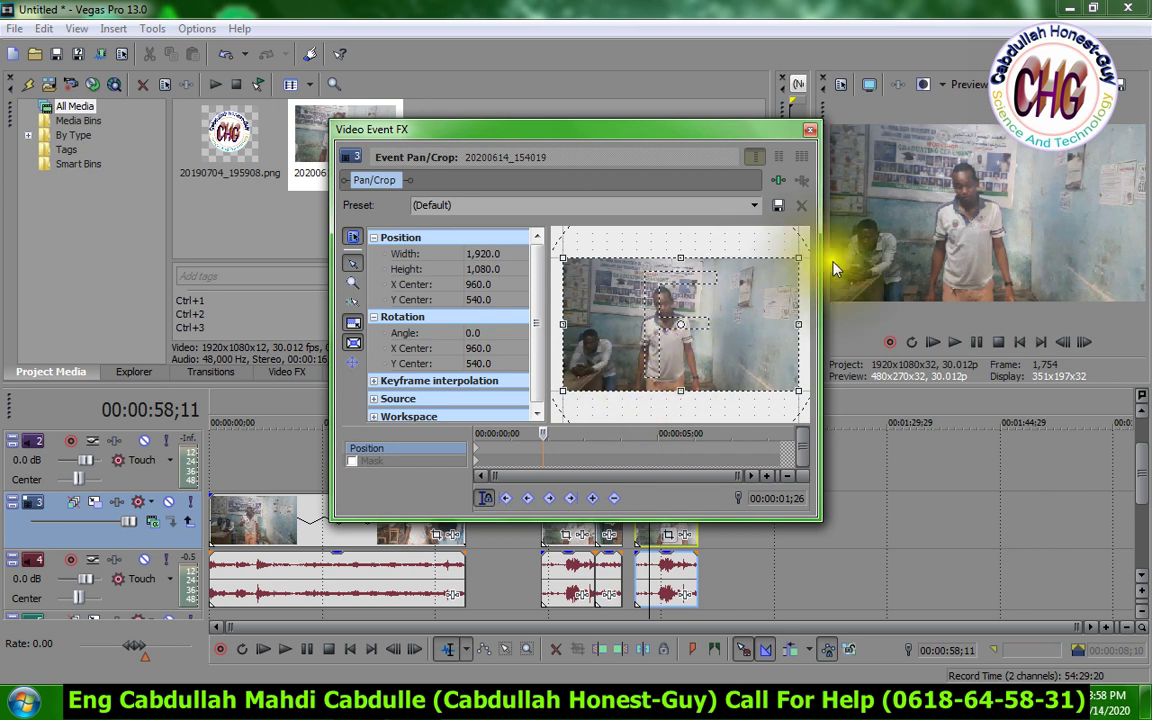
left_click_drag(800, 259, 1021, 212)
left_click_drag(691, 314, 748, 263)
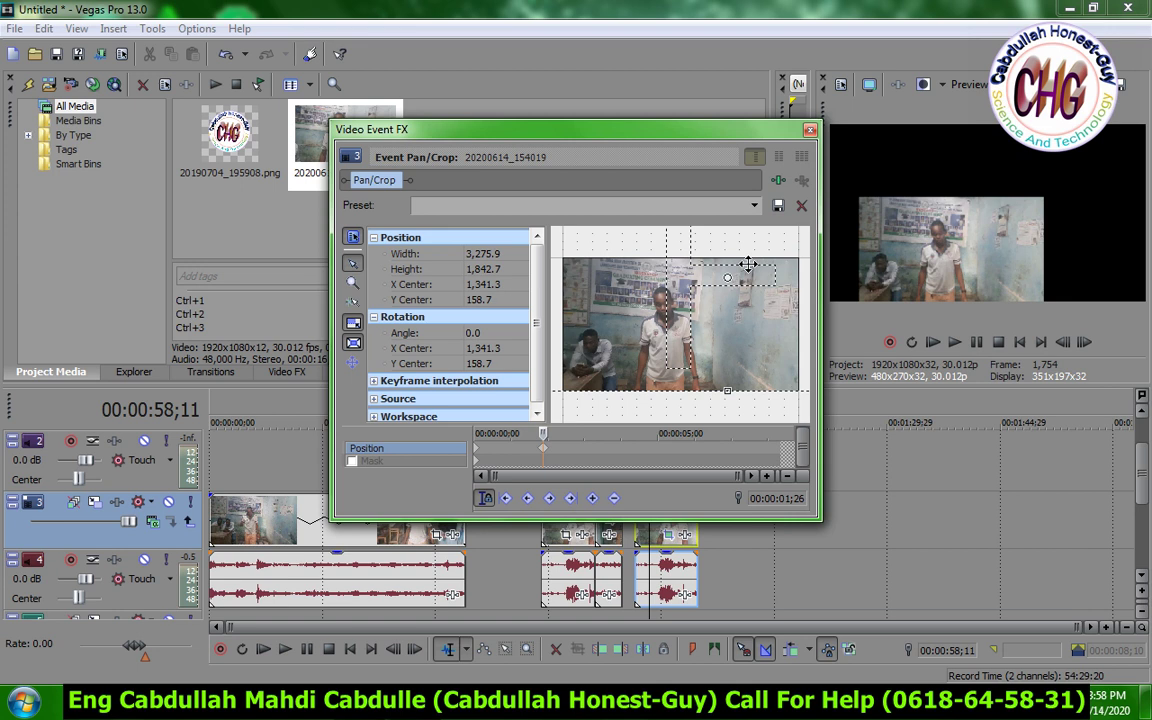
Close the Pan/Crop settings and minimise the editor to show the desktop.
left_click(813, 141)
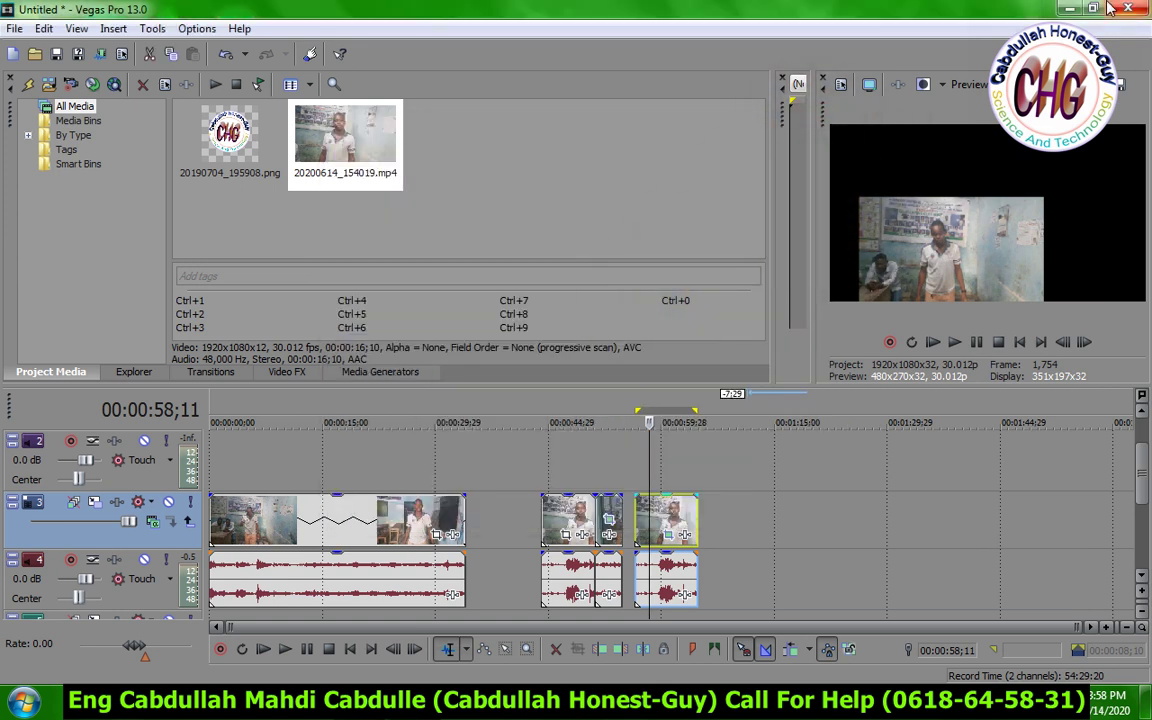
left_click(1078, 14)
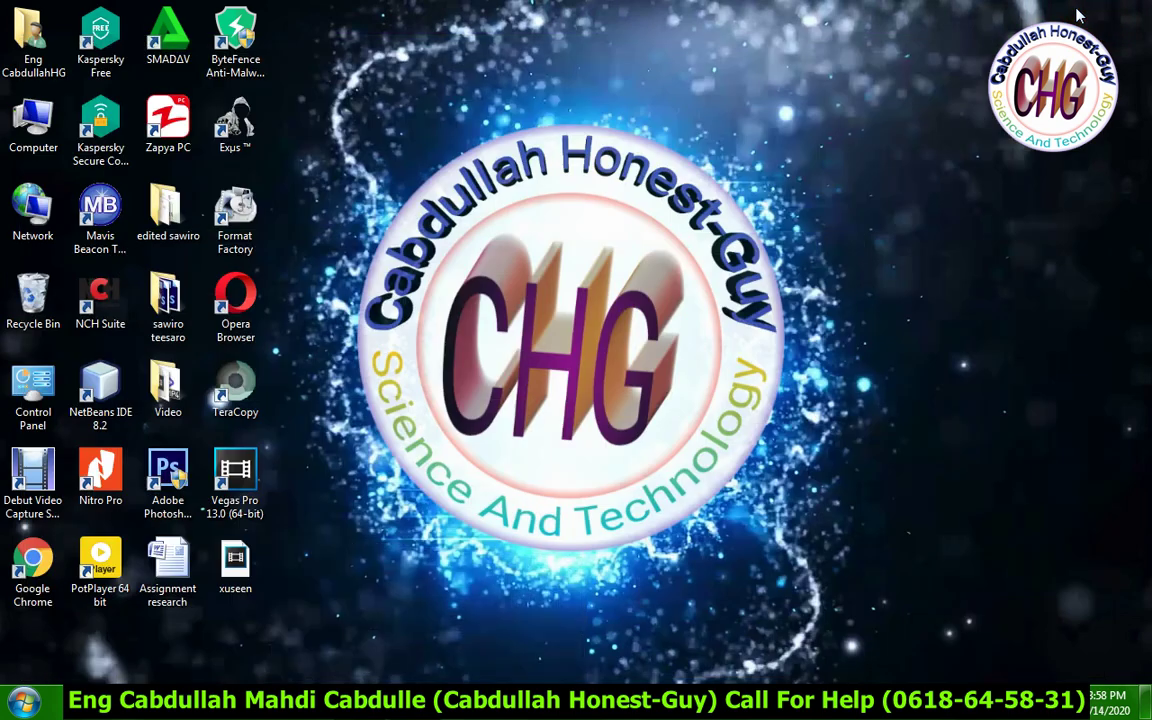